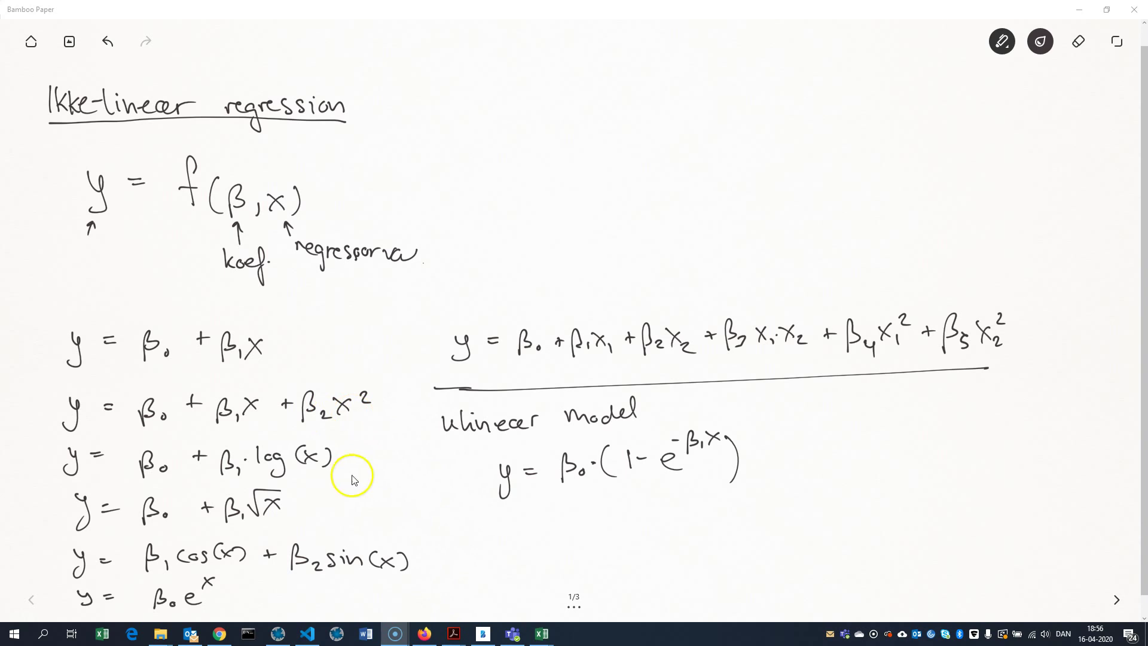
# - Switch to the Mappe7 workbook in Excel and enter the model text y=b0+b1*x+b2*x^2 in cell A7
pyautogui.click(543, 635)
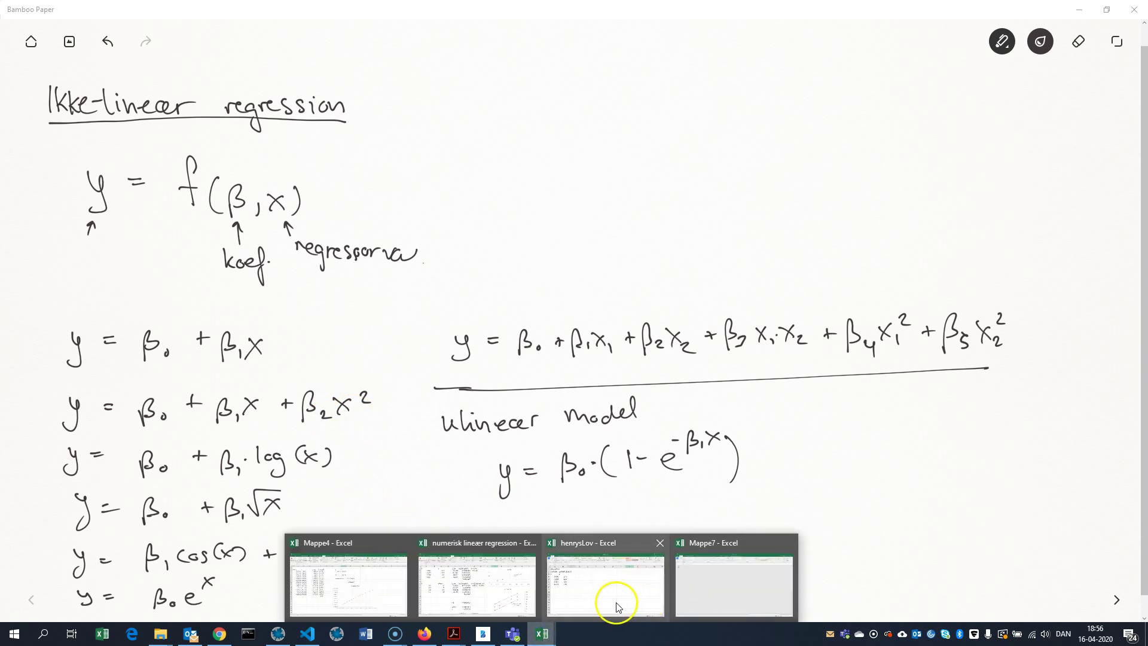
pyautogui.moveTo(612, 607)
pyautogui.click(708, 587)
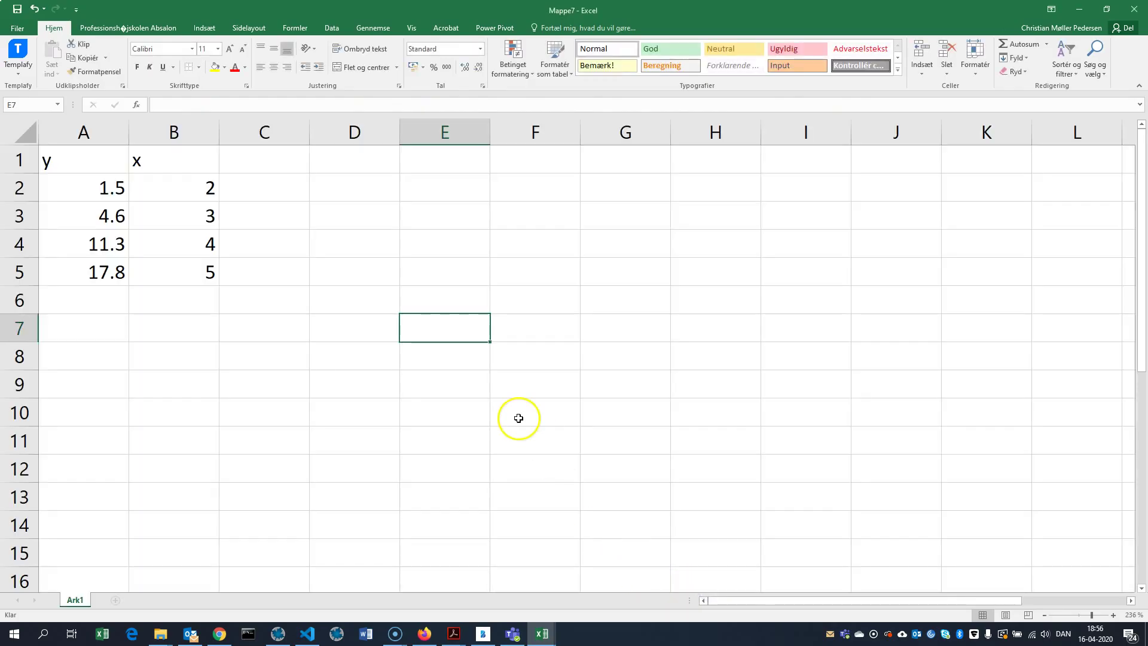
pyautogui.click(223, 301)
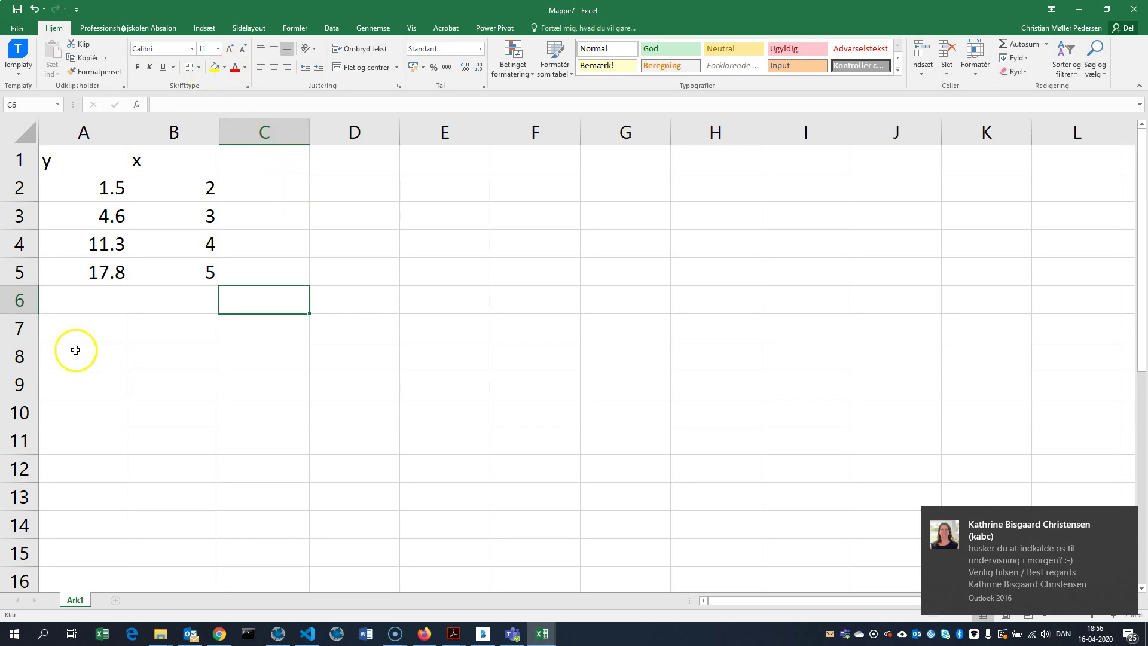
pyautogui.click(85, 329)
pyautogui.write('y=b0+b1*x+b2*x^2')
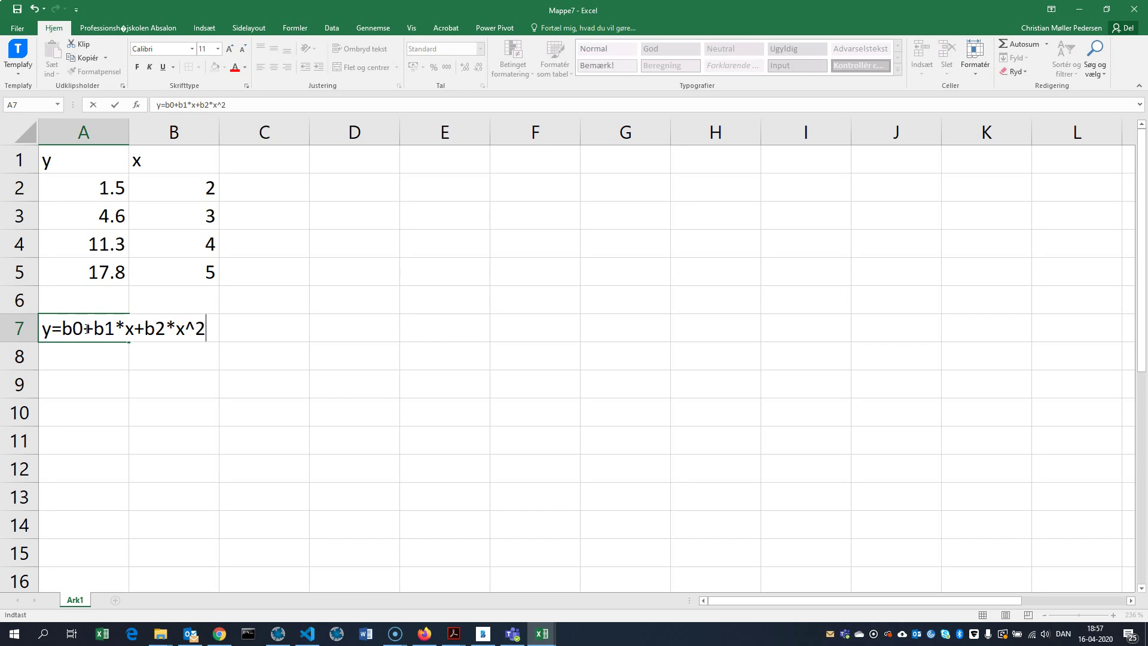
pyautogui.click(183, 372)
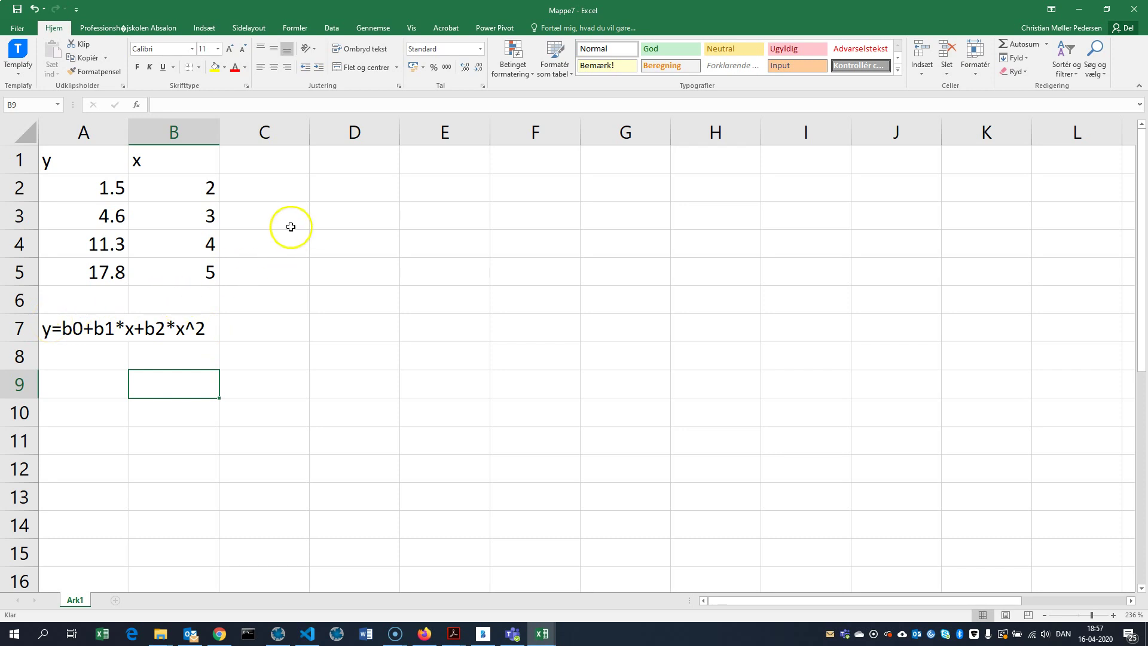
# - Add an x^2 header in C1 and enter the formula =B2^2 in C2
pyautogui.click(272, 159)
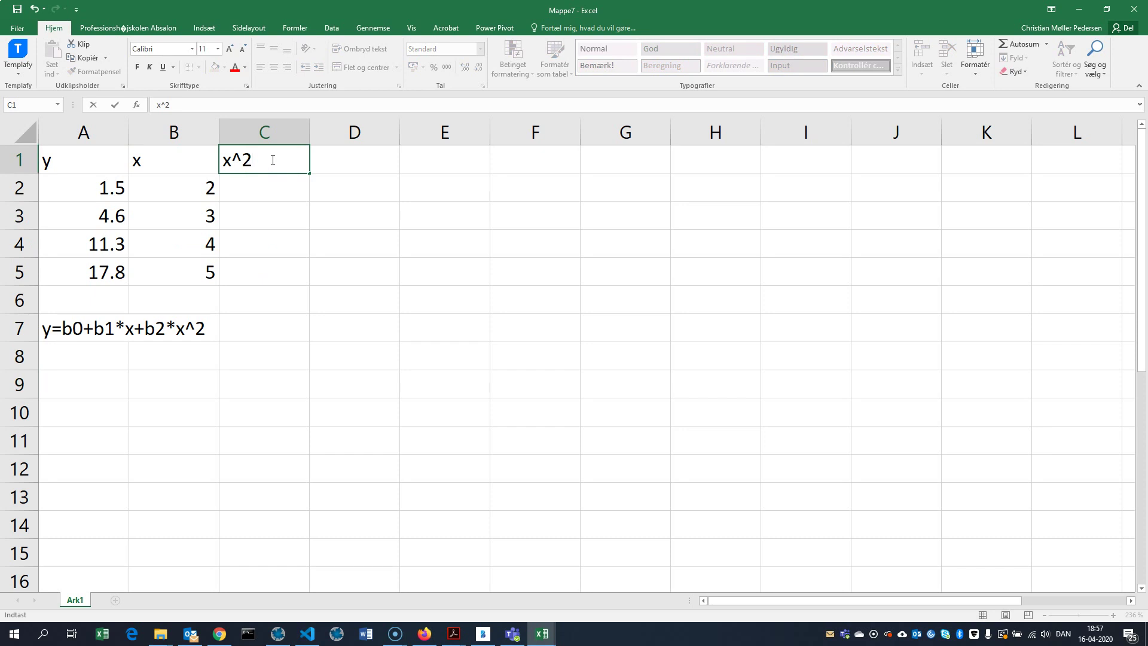
pyautogui.press('Return')
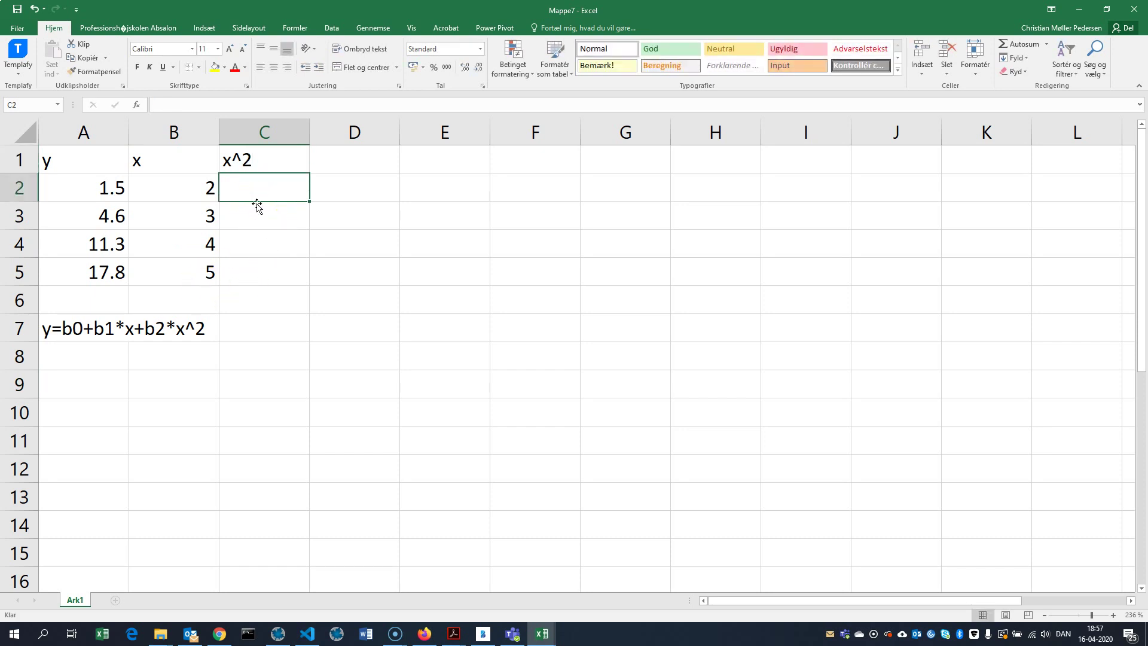
pyautogui.write('=')
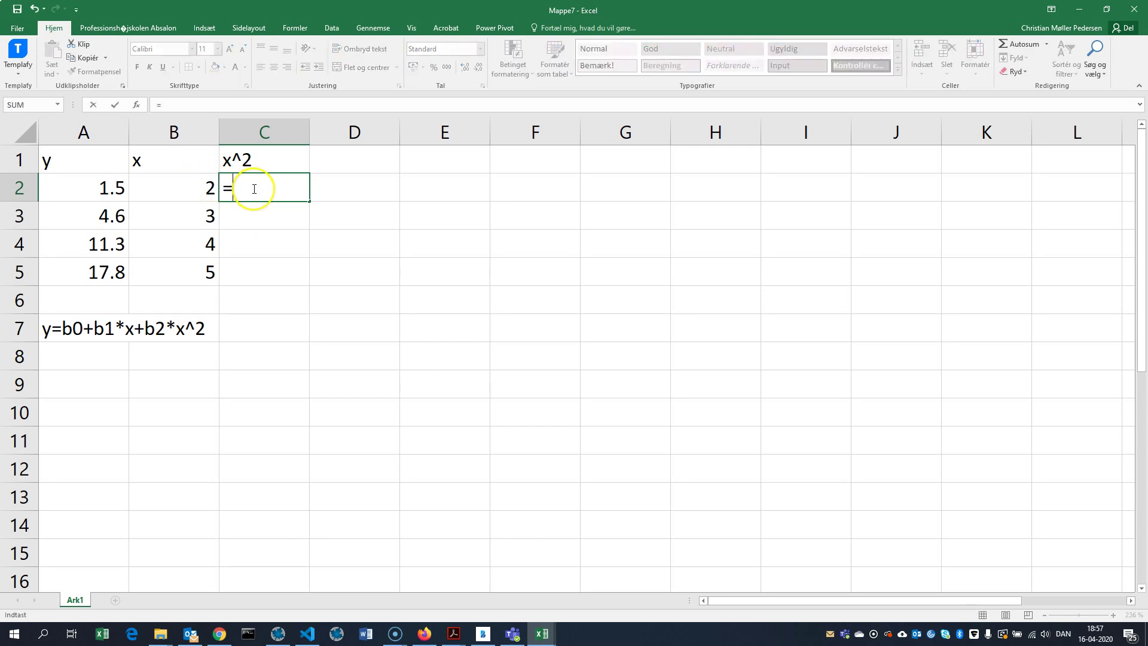
pyautogui.click(169, 195)
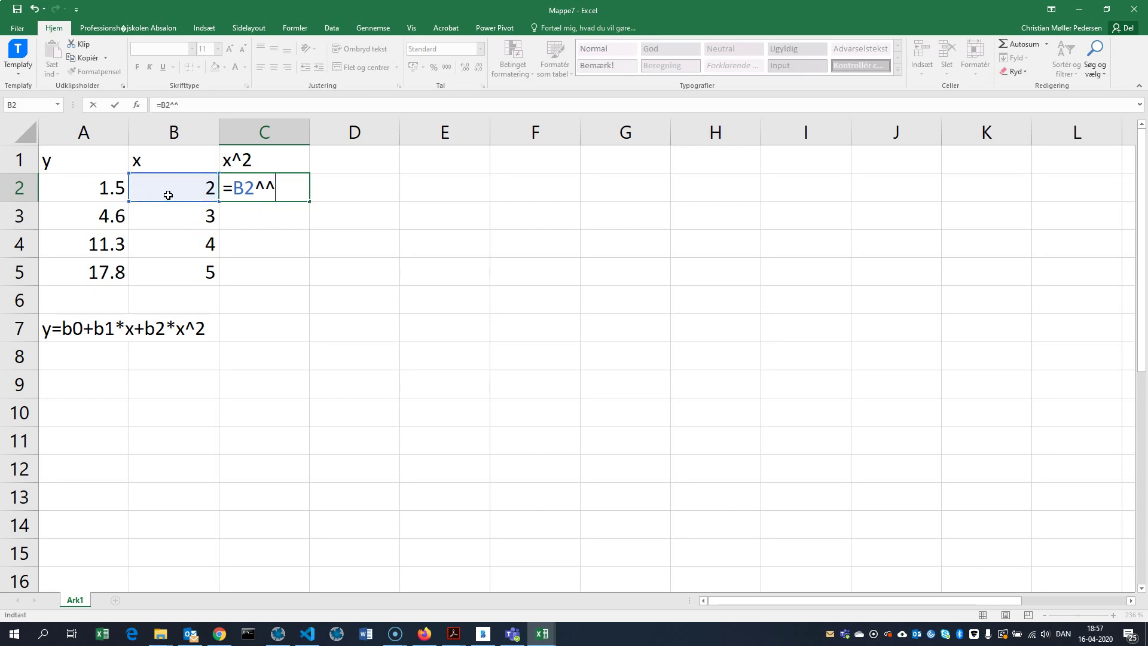
pyautogui.press('Return')
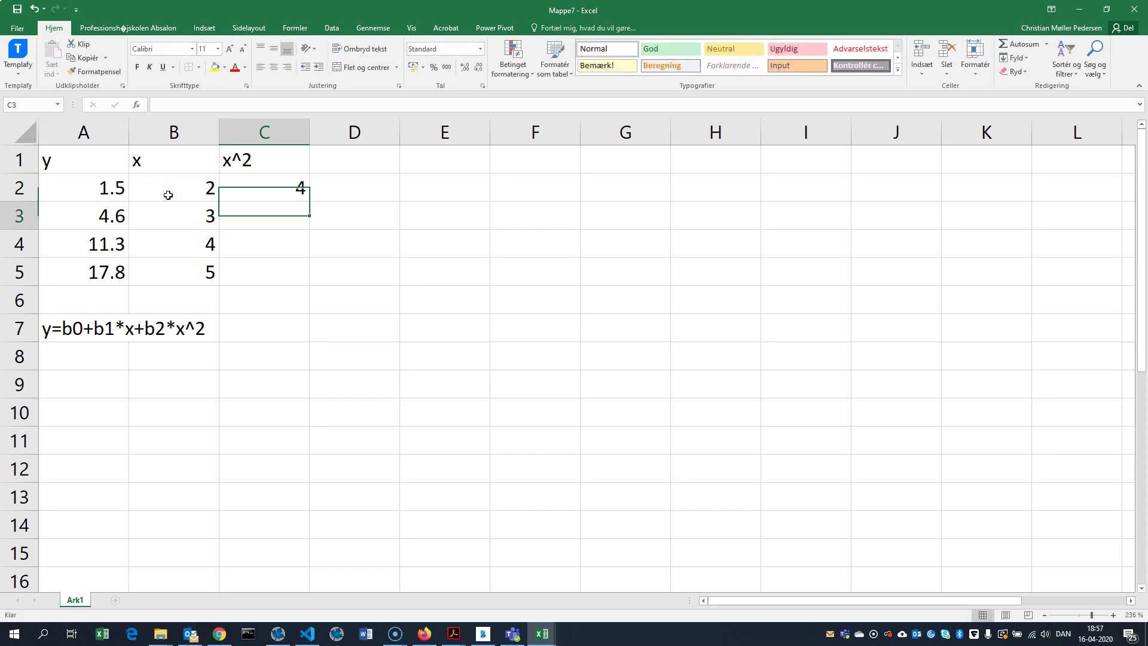
# - Copy the squared-x formula from C2 into C3:C5
pyautogui.press('Up')
pyautogui.hotkey('ctrl', 'c')
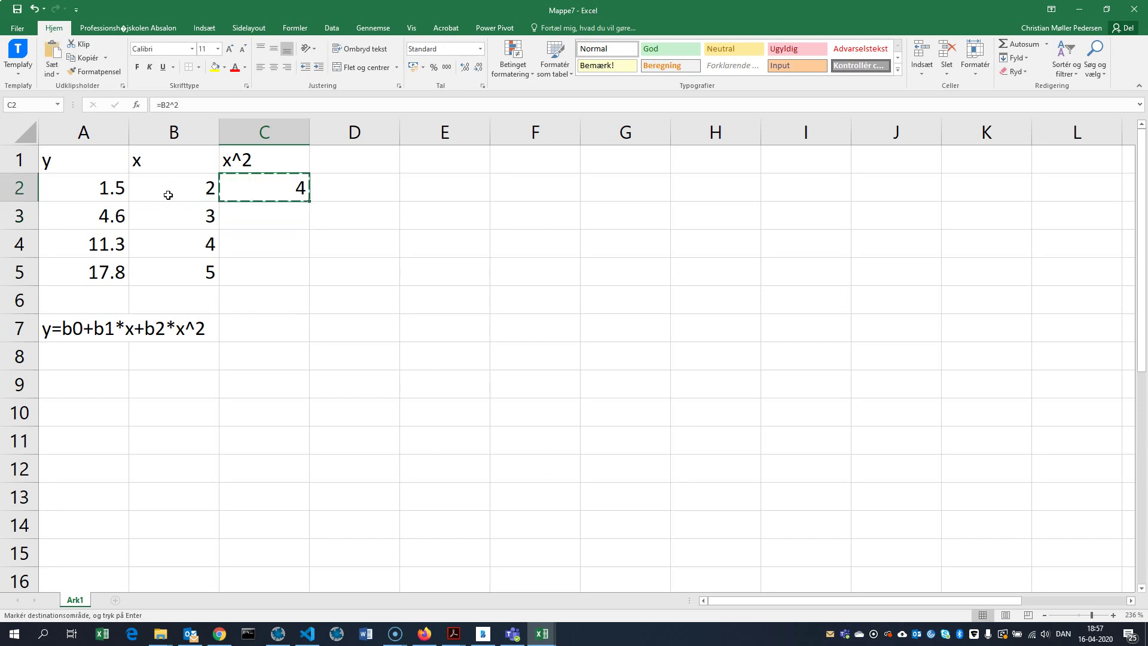
pyautogui.press('Down')
pyautogui.hotkey('shift', 'Down')
pyautogui.hotkey('shift', 'Down')
pyautogui.hotkey('ctrl', 'v')
pyautogui.press('Escape')
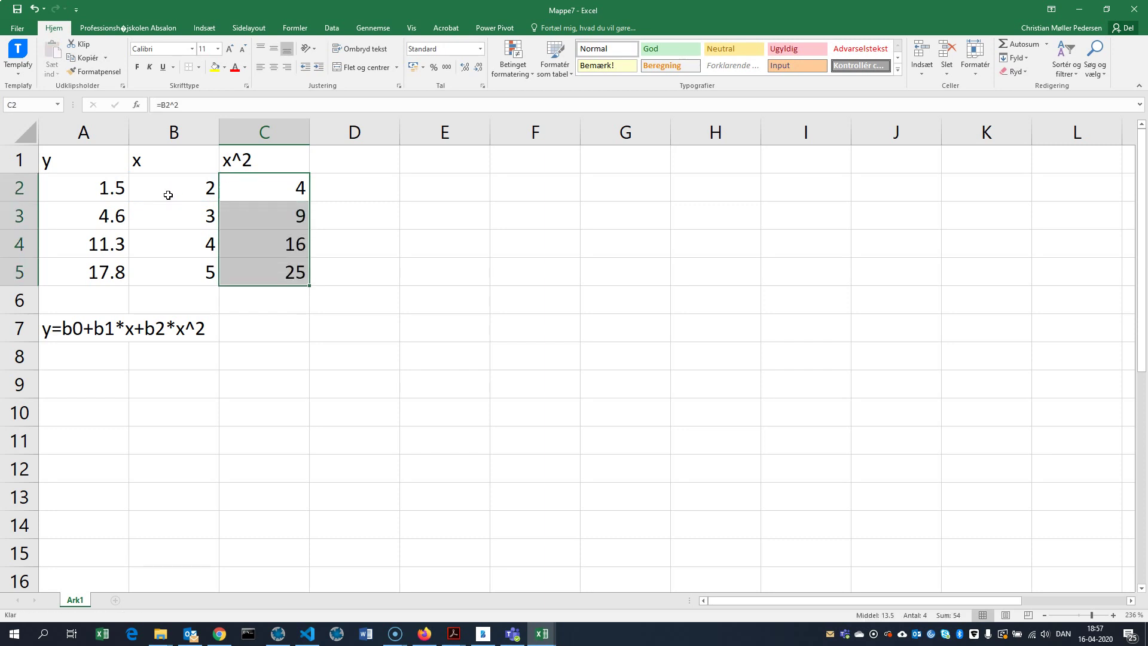
pyautogui.click(529, 327)
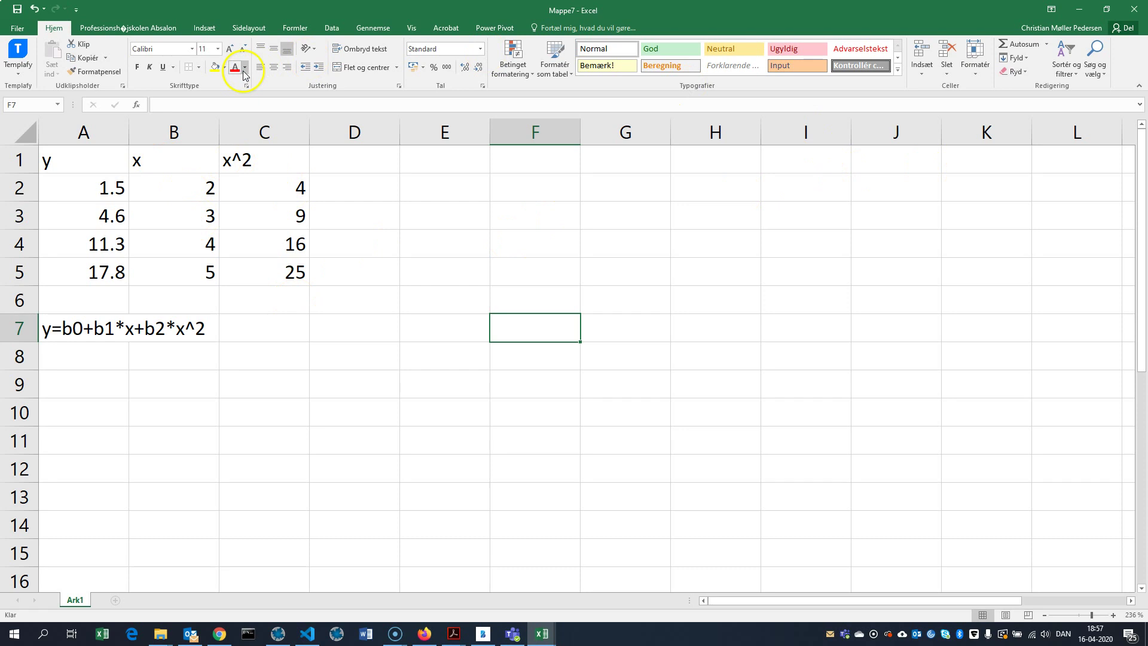
# - Start a Regression data analysis and set its Y input range to A2:A5
pyautogui.click(331, 27)
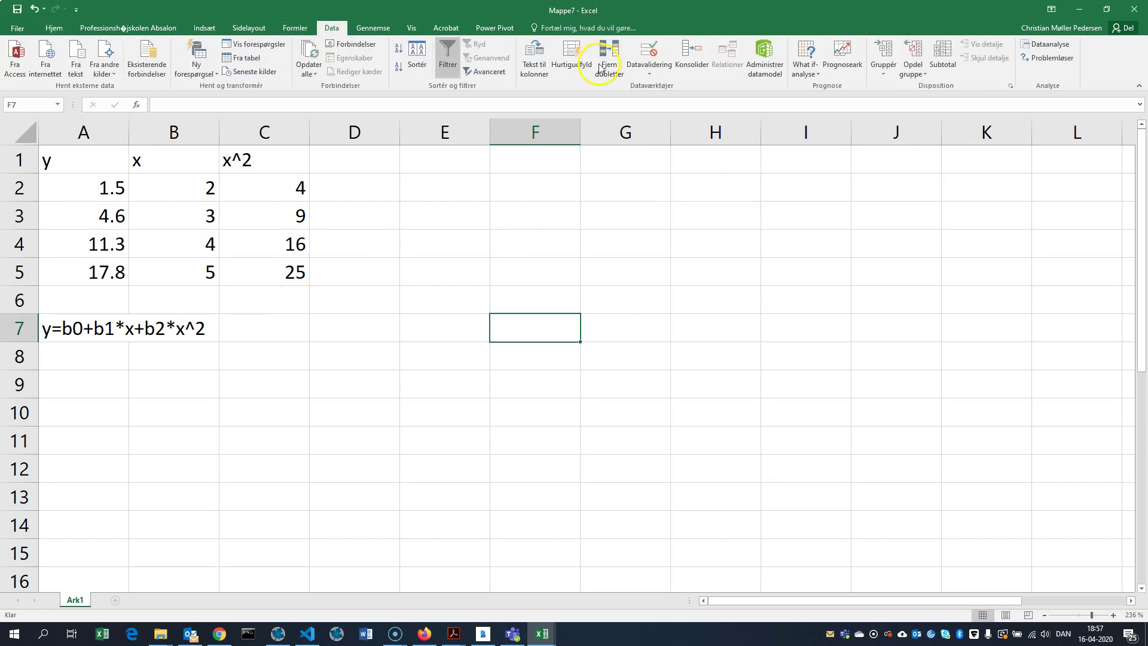
pyautogui.click(1048, 44)
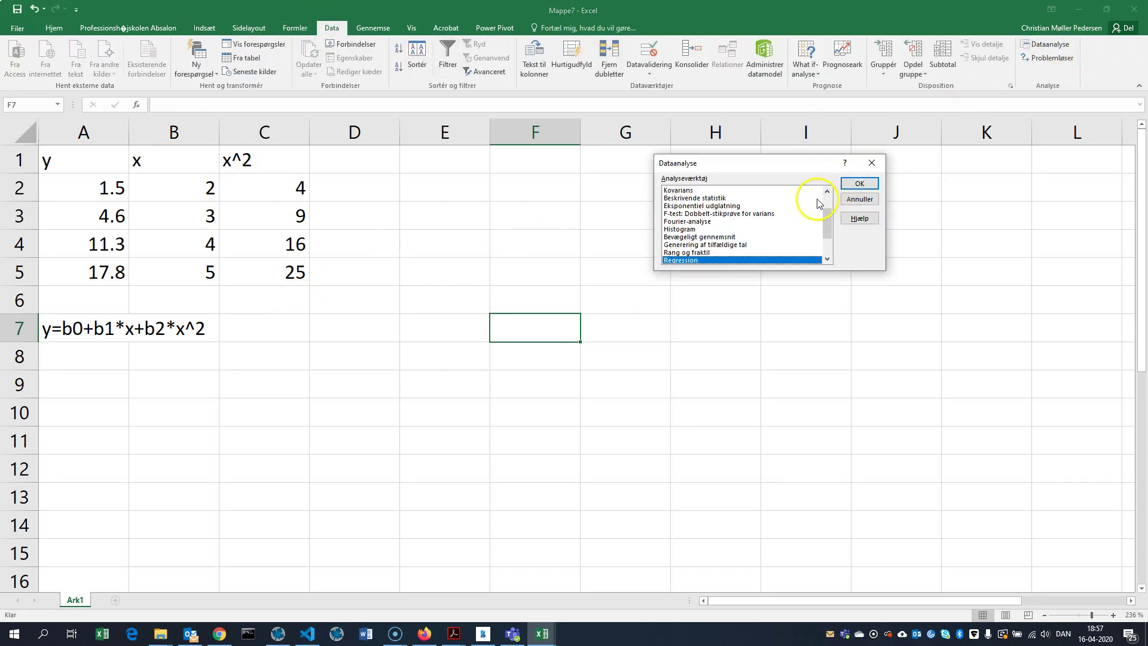
pyautogui.click(865, 181)
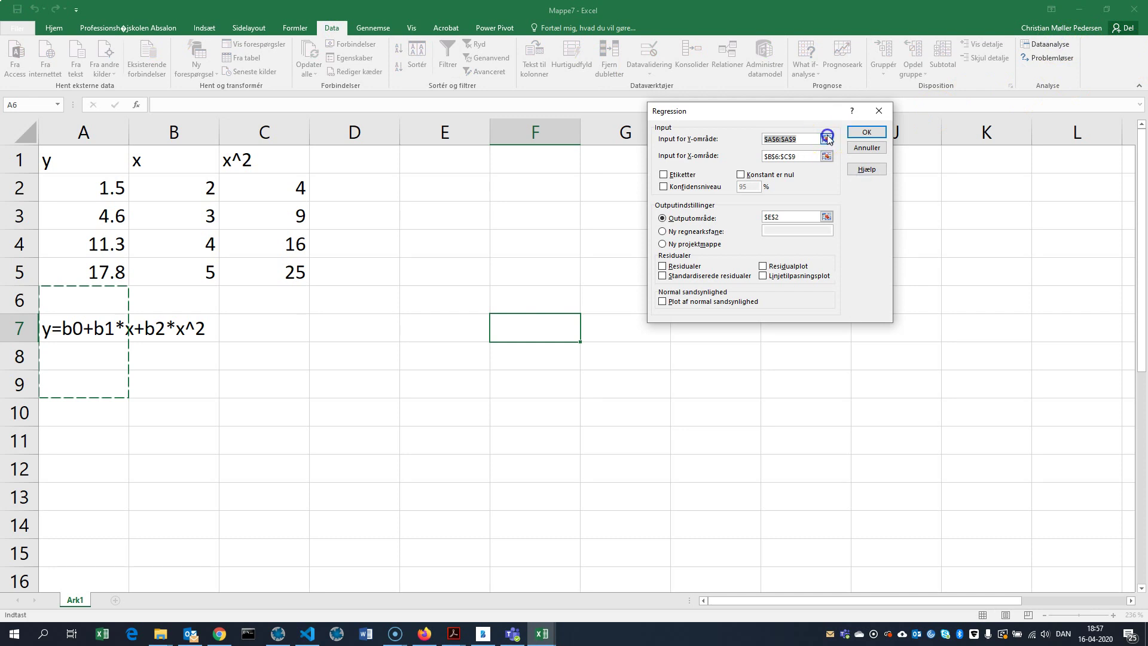
pyautogui.click(828, 139)
pyautogui.moveTo(107, 187); pyautogui.dragTo(88, 266)
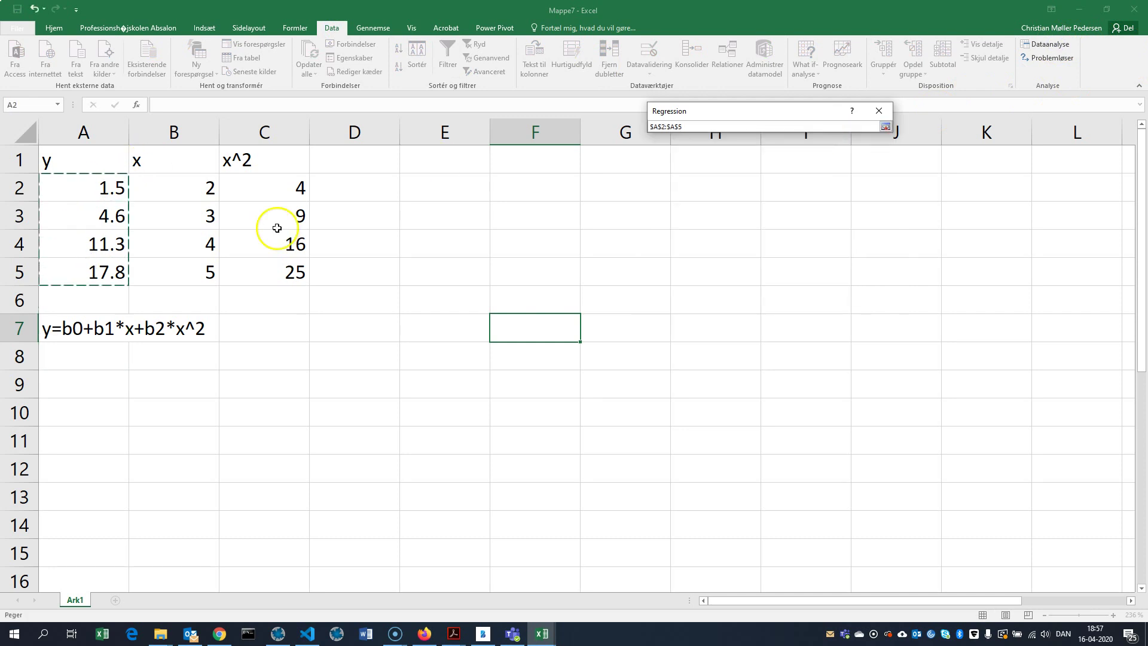
pyautogui.click(885, 127)
# - Set the regression's X input range to B2:C5, run it with output at E2, and review the coefficients
pyautogui.click(827, 156)
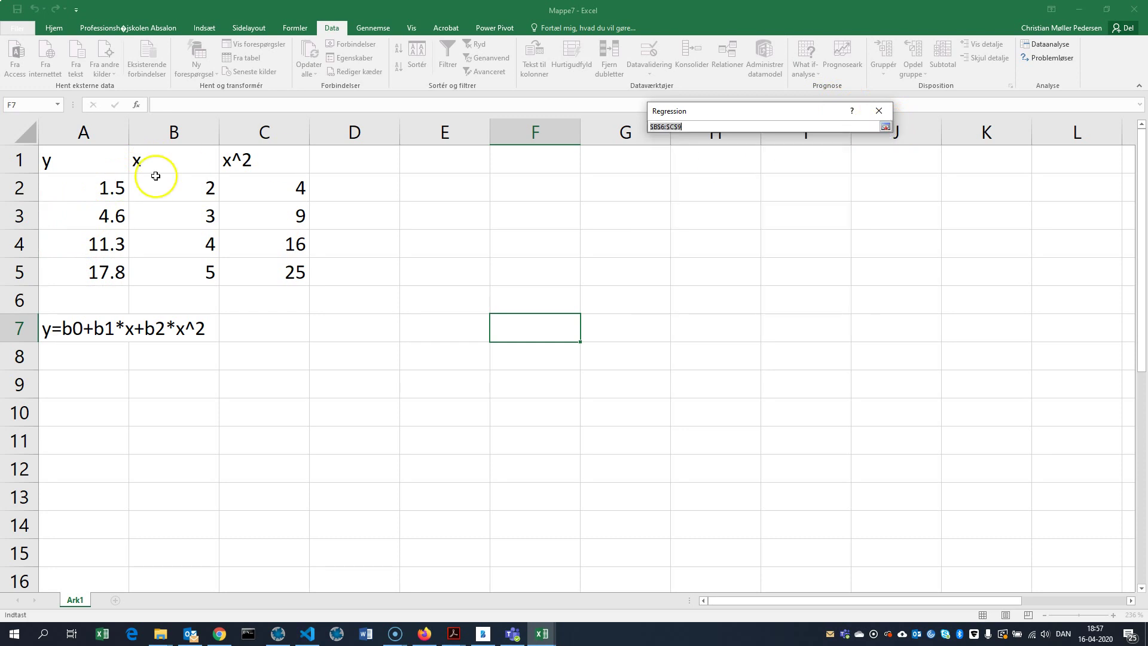
pyautogui.moveTo(148, 181); pyautogui.dragTo(272, 270)
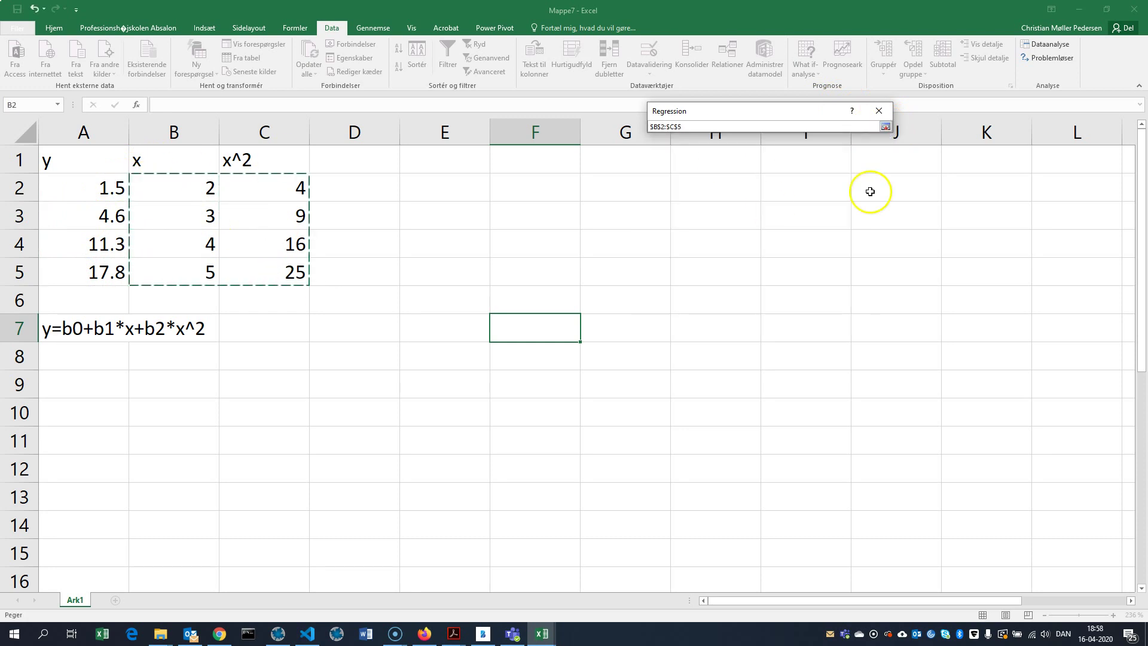
pyautogui.click(885, 127)
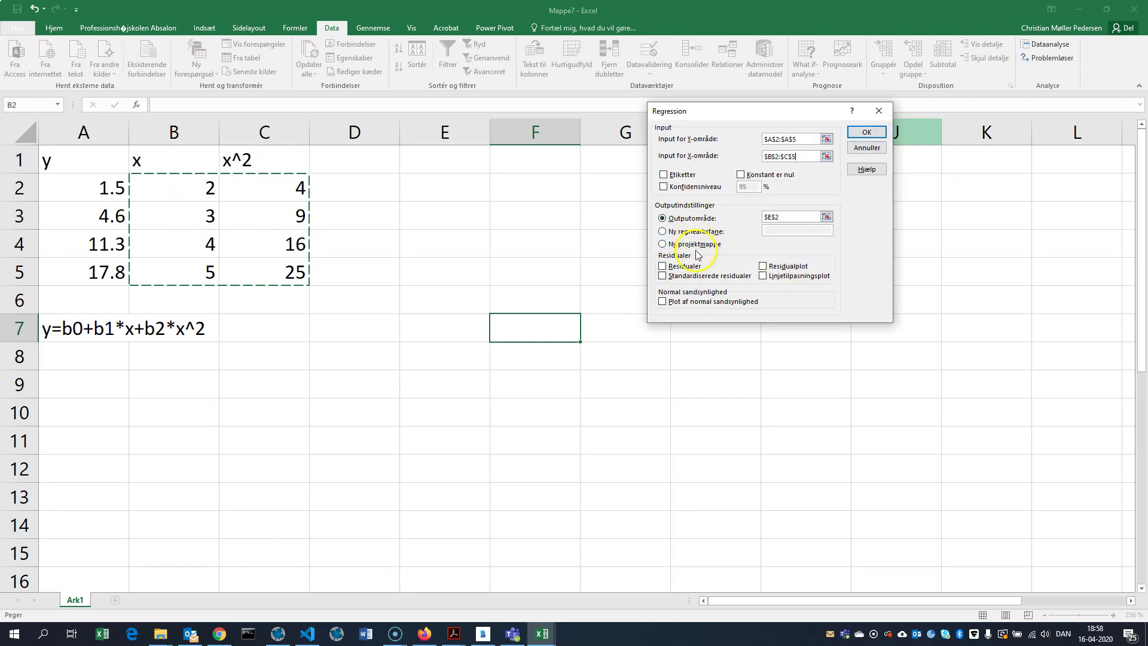
pyautogui.click(876, 133)
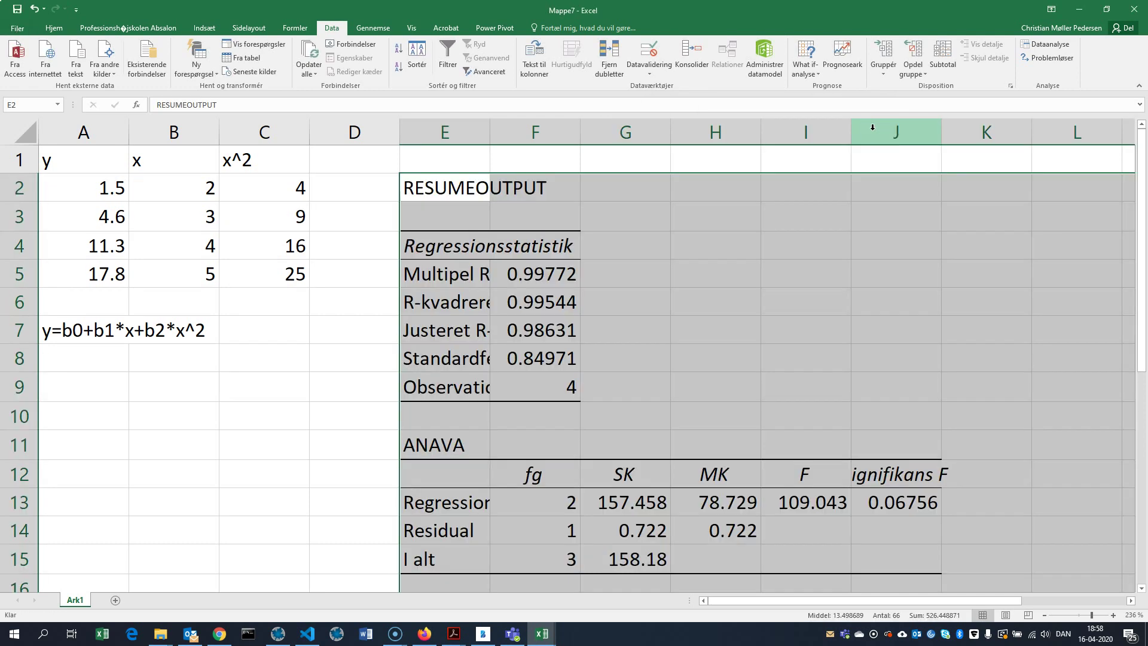
pyautogui.scroll(-4, 772, 292)
pyautogui.scroll(2, 774, 292)
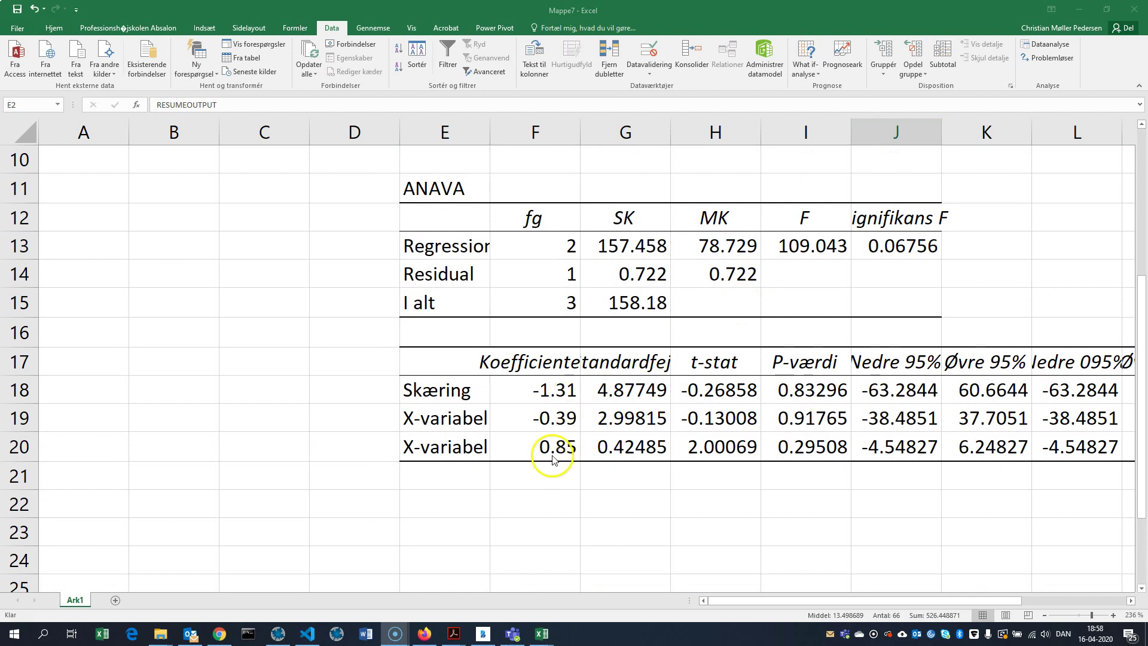
pyautogui.scroll(3, 556, 482)
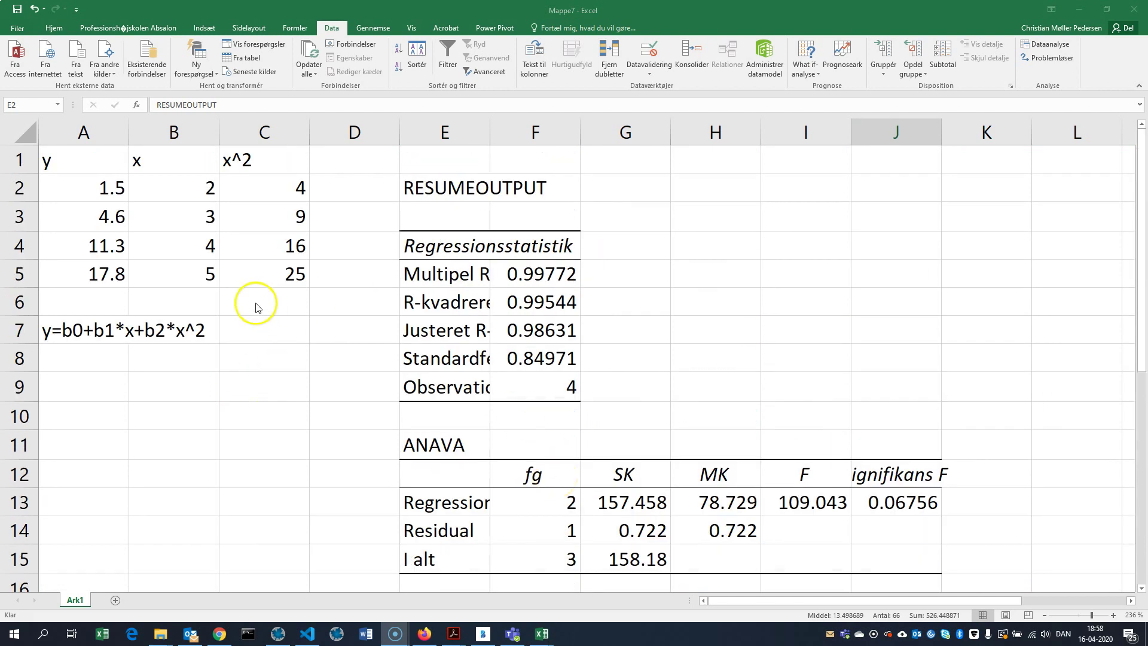
# - Start replacing the x^2 header in C1 with a log( expression
pyautogui.hotkey('ctrl', 'shift', 'End')
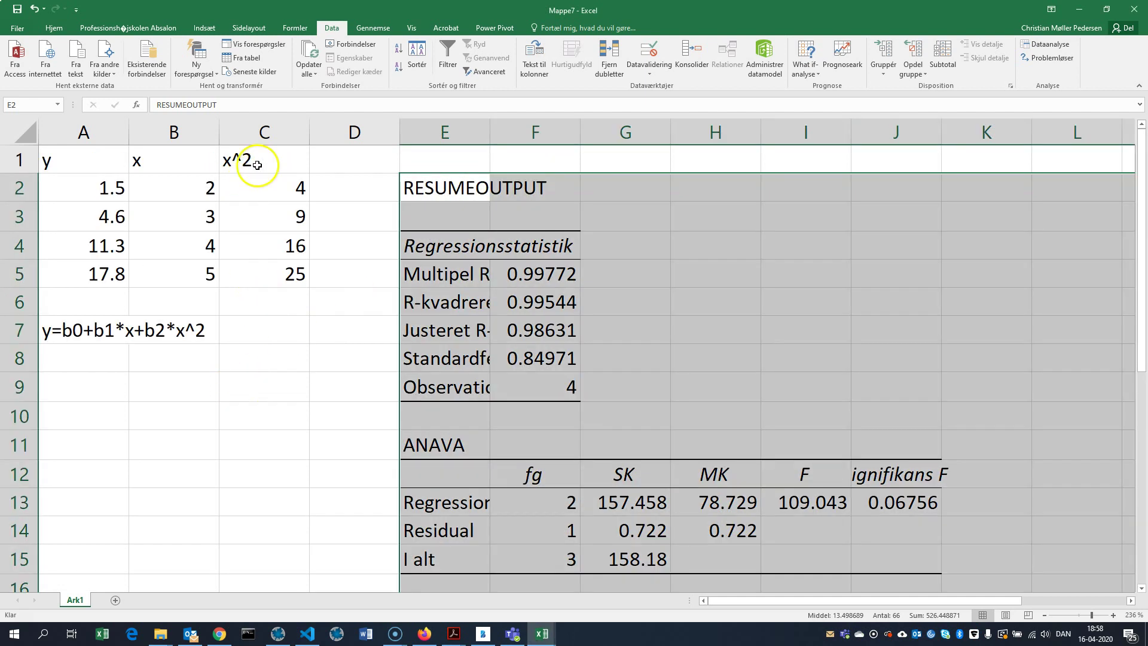
pyautogui.click(257, 166)
pyautogui.write('log(')
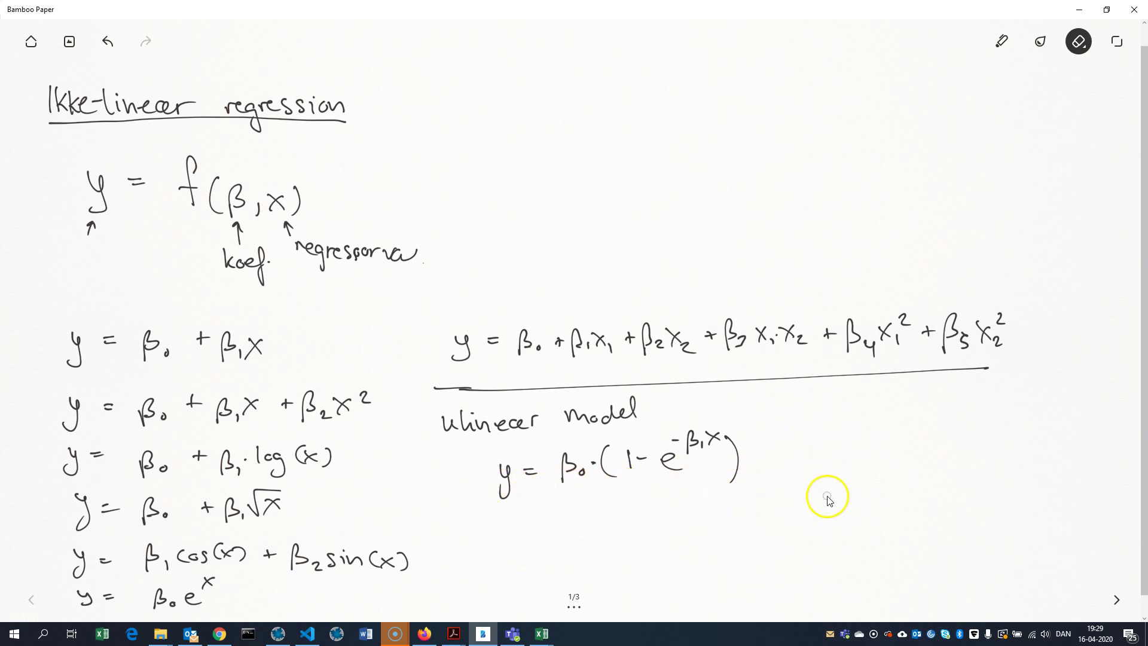
# - In the Bamboo Paper note, draw a pair of near-black coordinate axes with arrowheads beside the nonlinear model equation
pyautogui.click(1040, 41)
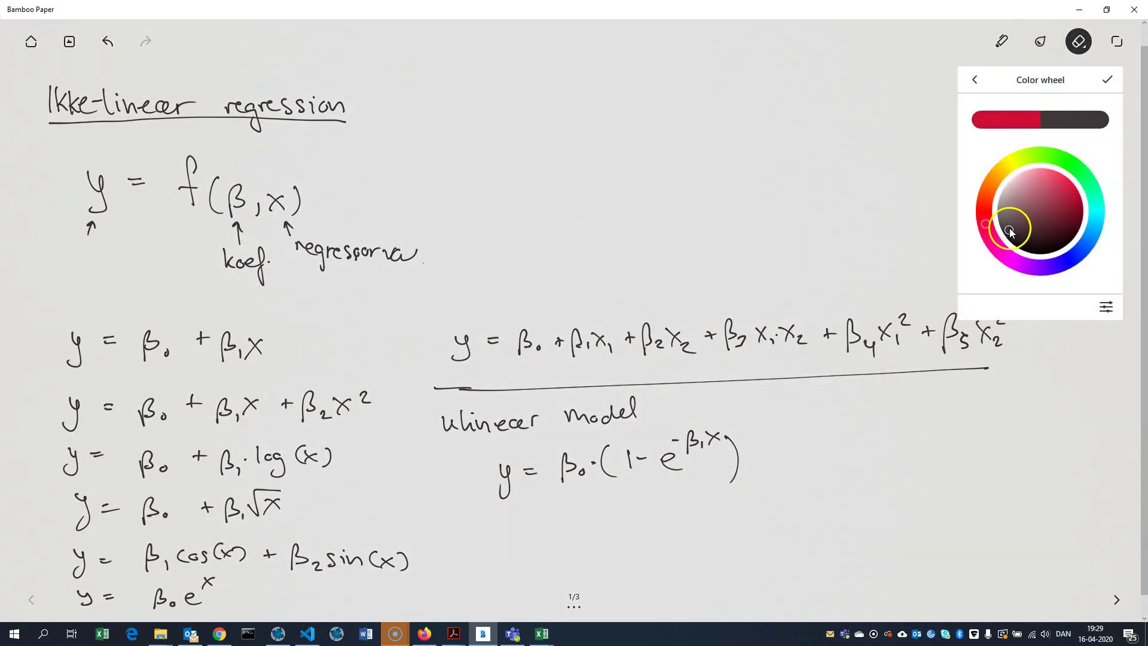
pyautogui.click(816, 422)
pyautogui.moveTo(814, 422)
pyautogui.mouseDown()
pyautogui.moveTo(818, 587)
pyautogui.moveTo(974, 542)
pyautogui.moveTo(1074, 537)
pyautogui.mouseUp()
pyautogui.moveTo(1062, 528); pyautogui.dragTo(1064, 545)
pyautogui.moveTo(809, 429); pyautogui.dragTo(821, 436)
# - Mark about a dozen scattered data points inside the axes, following a rising trend that flattens out
pyautogui.click(831, 531)
pyautogui.click(839, 508)
pyautogui.click(860, 523)
pyautogui.click(868, 476)
pyautogui.click(906, 461)
pyautogui.click(882, 453)
pyautogui.click(906, 424)
pyautogui.click(944, 437)
pyautogui.click(971, 434)
pyautogui.click(993, 413)
pyautogui.click(952, 456)
pyautogui.click(886, 456)
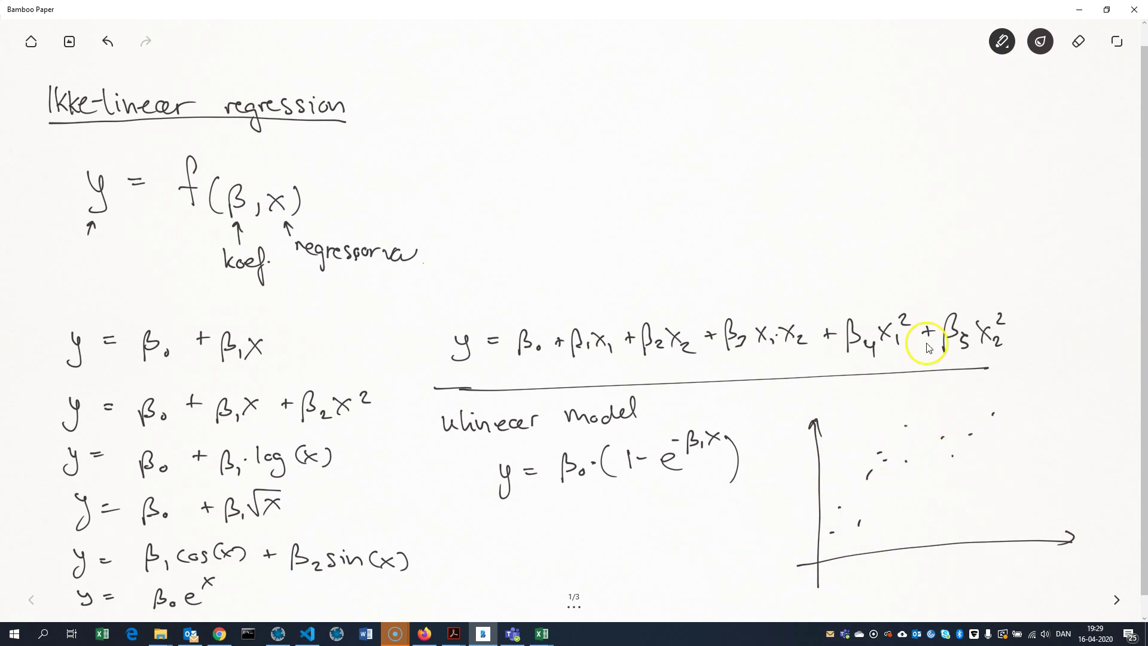
# - Draw a red fitted curve from the origin through the data points, levelling off at the far end
pyautogui.click(1040, 42)
pyautogui.click(1063, 180)
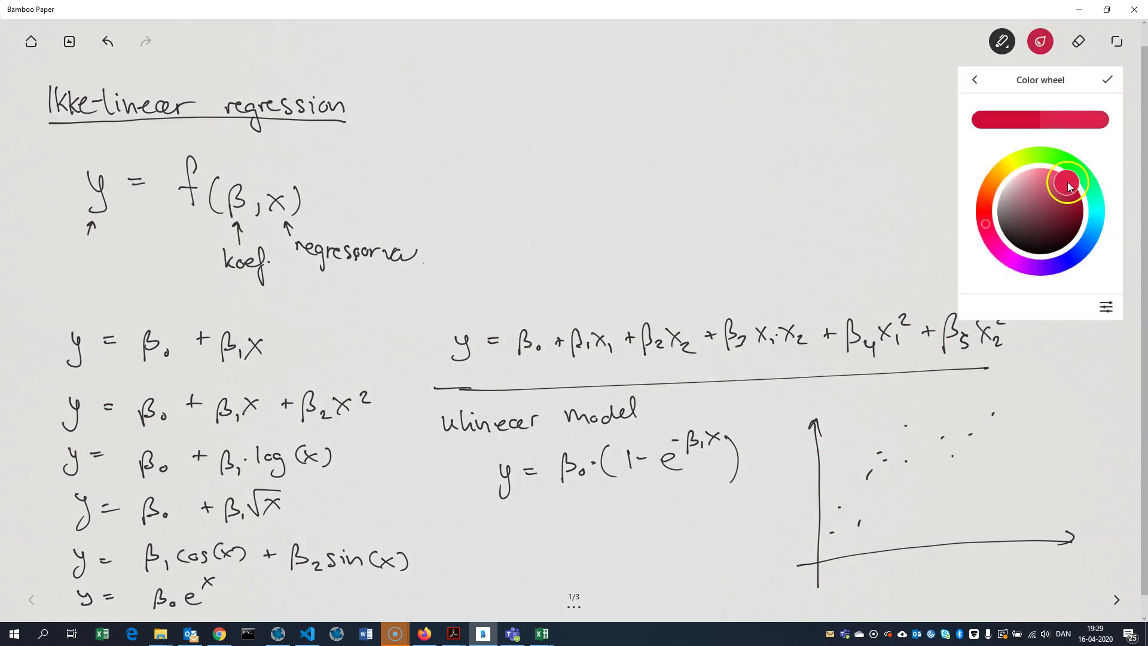
pyautogui.click(824, 561)
pyautogui.moveTo(823, 557)
pyautogui.mouseDown()
pyautogui.moveTo(863, 487)
pyautogui.moveTo(1003, 425)
pyautogui.mouseUp()
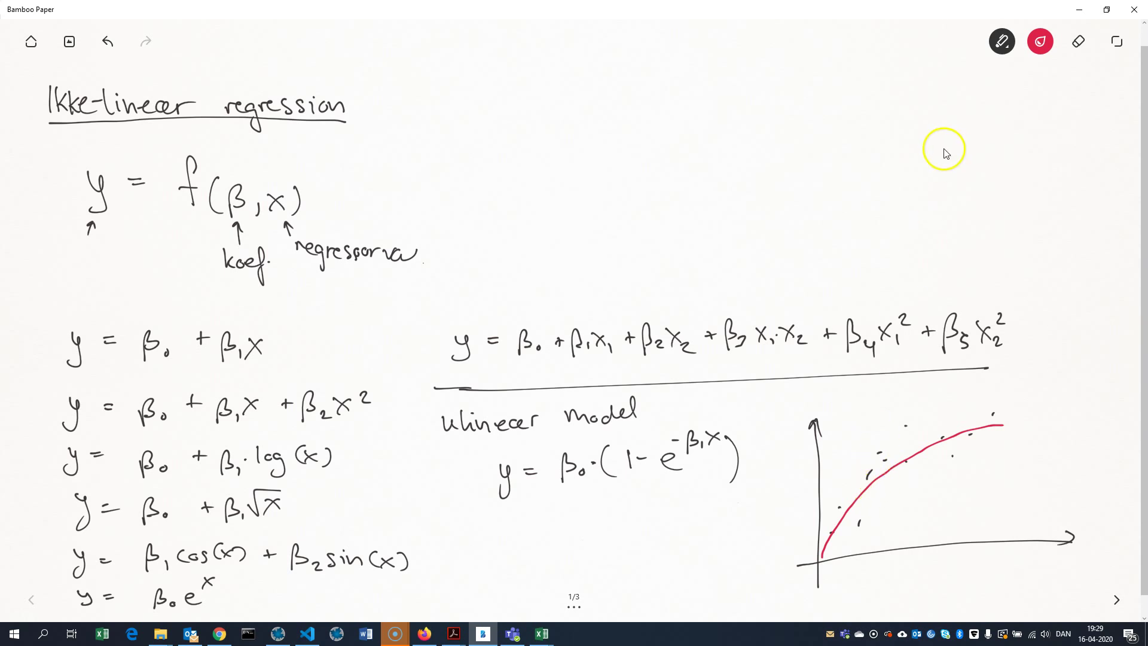
# - Draw shaded green squares between three of the data points and the red curve to illustrate squared errors
pyautogui.click(1036, 48)
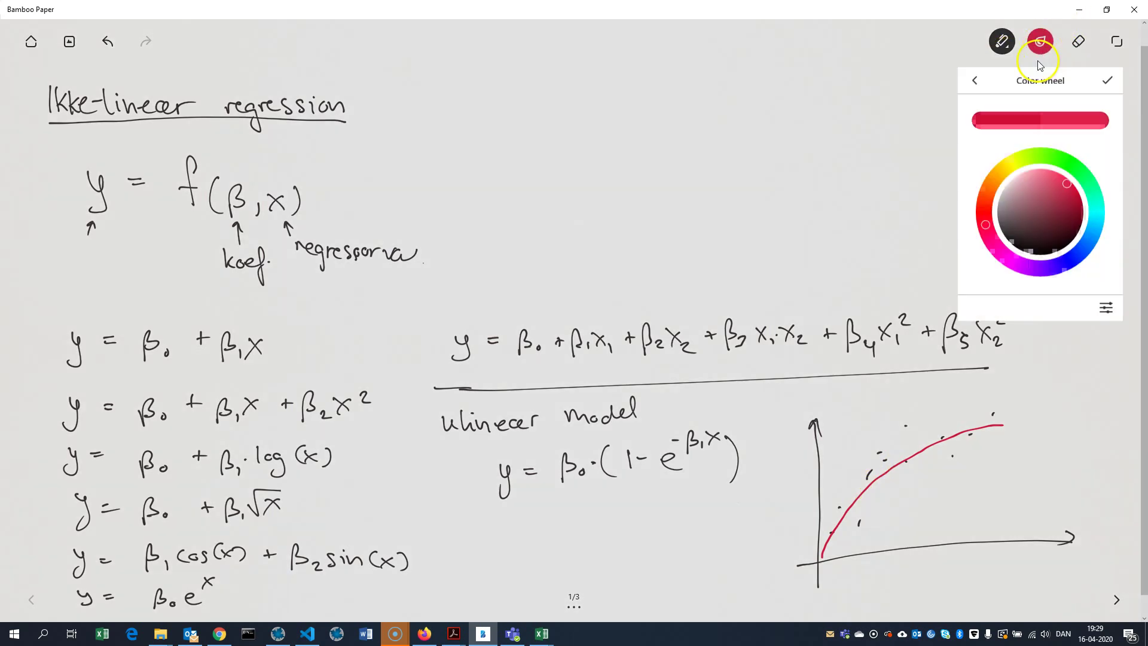
pyautogui.click(1007, 232)
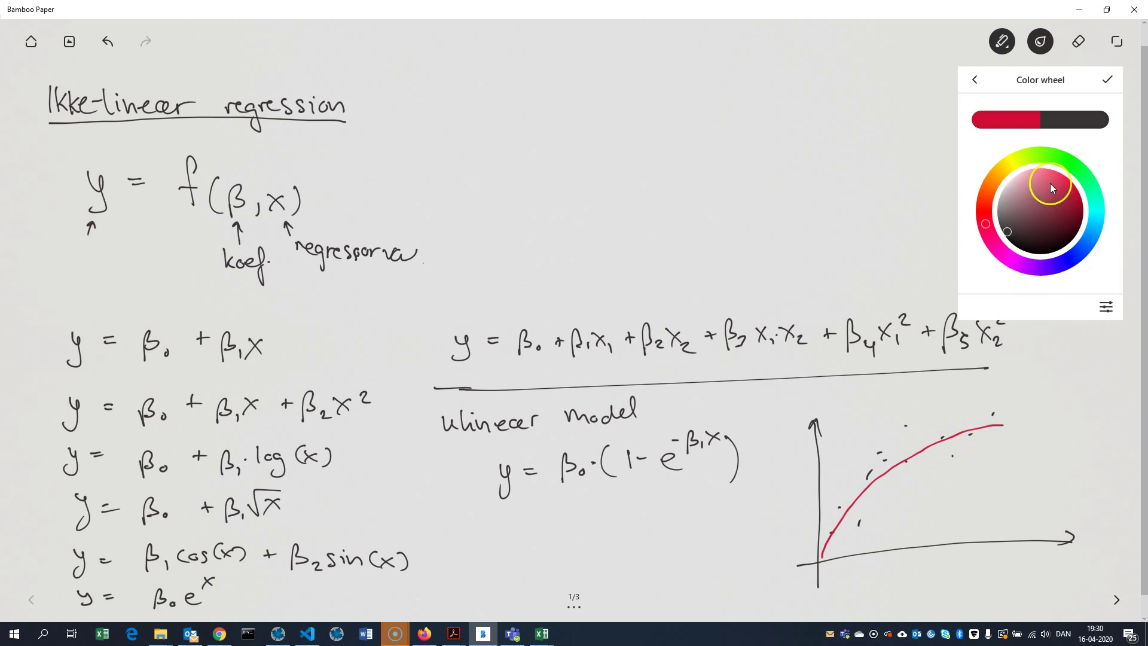
pyautogui.click(1065, 160)
pyautogui.click(1069, 184)
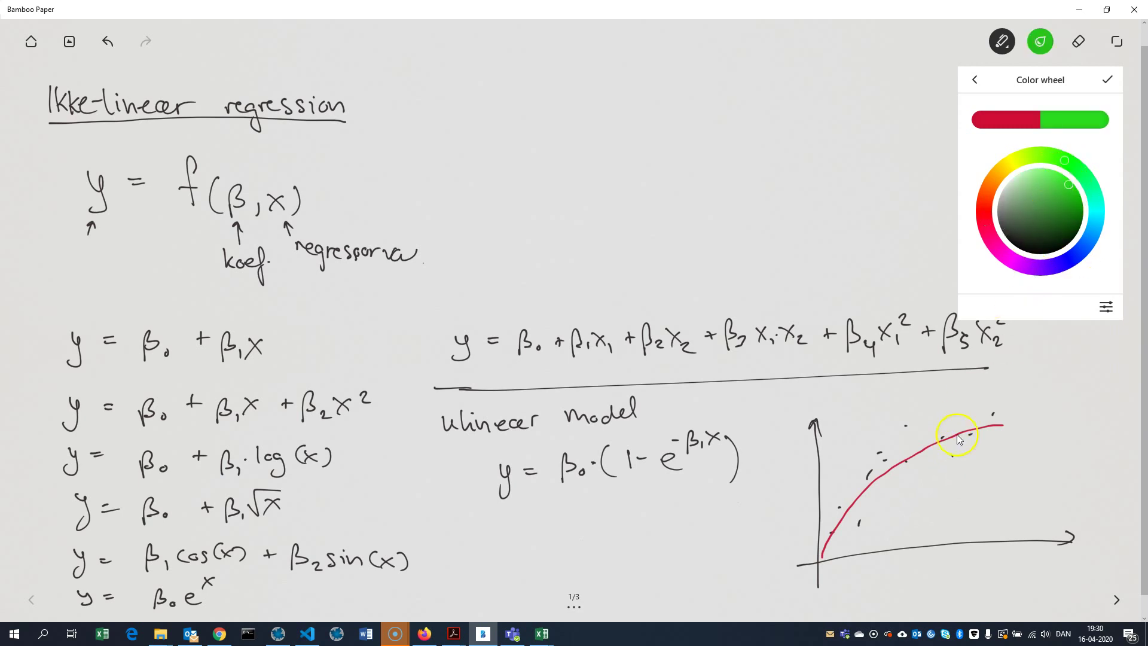
pyautogui.click(907, 429)
pyautogui.moveTo(907, 426)
pyautogui.mouseDown()
pyautogui.moveTo(908, 450)
pyautogui.moveTo(905, 435)
pyautogui.moveTo(878, 431)
pyautogui.mouseUp()
pyautogui.moveTo(884, 457)
pyautogui.mouseDown()
pyautogui.moveTo(955, 457)
pyautogui.moveTo(953, 437)
pyautogui.moveTo(994, 418)
pyautogui.moveTo(964, 447)
pyautogui.moveTo(900, 441)
pyautogui.mouseUp()
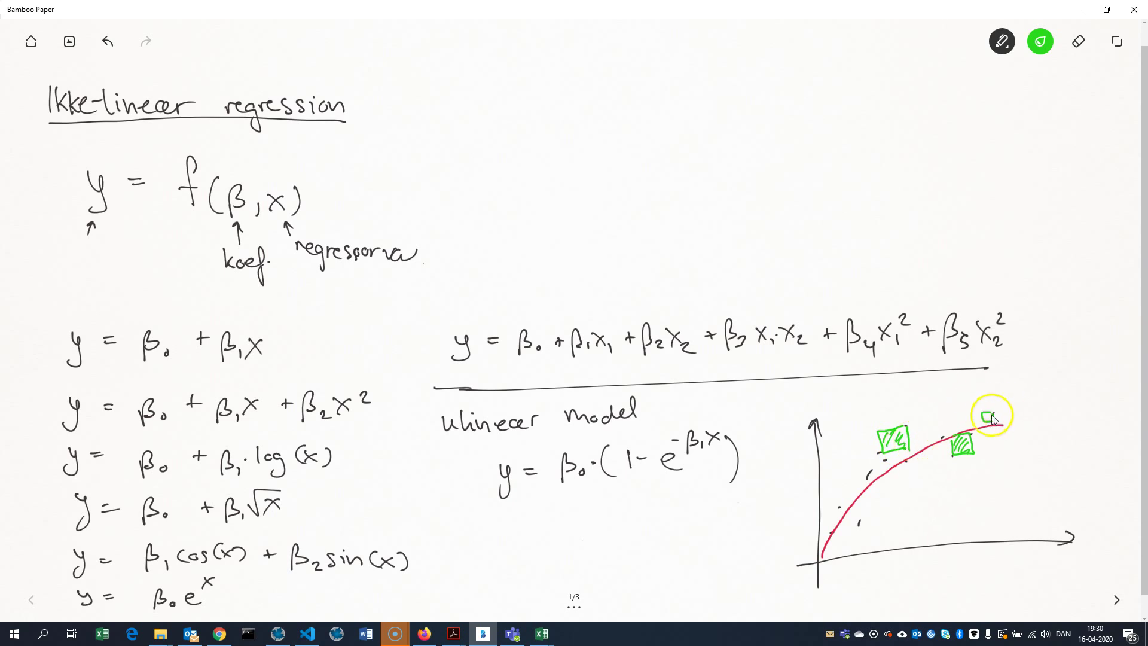
pyautogui.moveTo(988, 419); pyautogui.dragTo(999, 415)
# - Write the near-black sum Σ from i=1 to n of (yᵢ − ŷᵢ)² below the nonlinear model and brace the model's right-hand side
pyautogui.click(1041, 43)
pyautogui.click(1013, 237)
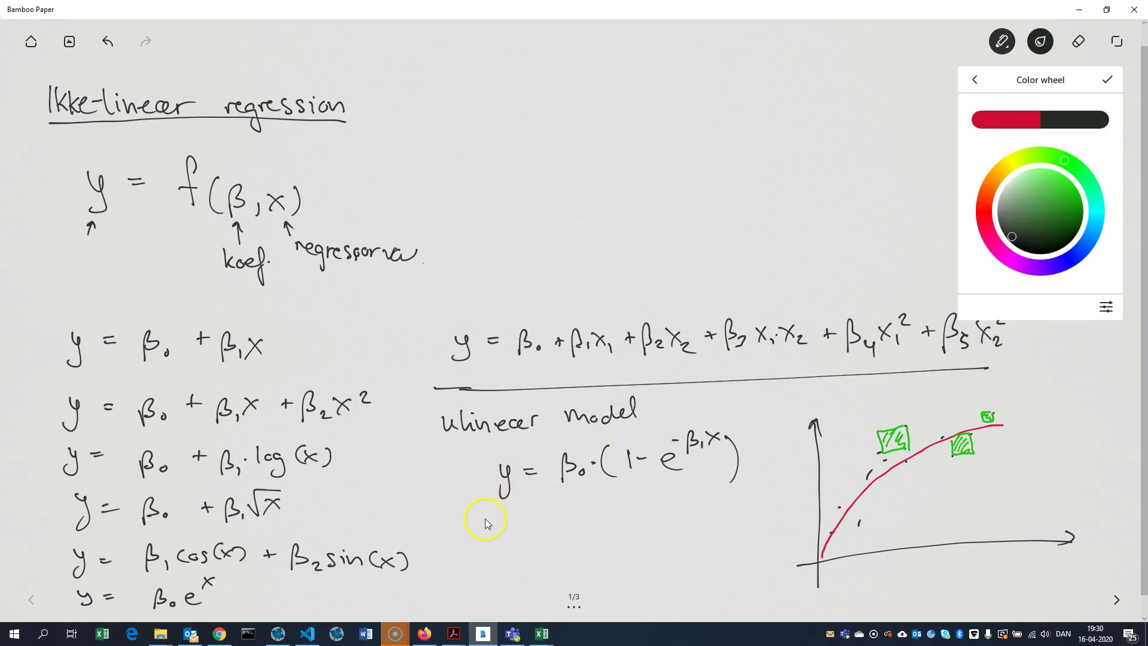
pyautogui.click(529, 520)
pyautogui.moveTo(532, 519)
pyautogui.mouseDown()
pyautogui.moveTo(522, 536)
pyautogui.moveTo(532, 540)
pyautogui.moveTo(494, 572)
pyautogui.moveTo(524, 574)
pyautogui.moveTo(508, 590)
pyautogui.mouseUp()
pyautogui.click(508, 573)
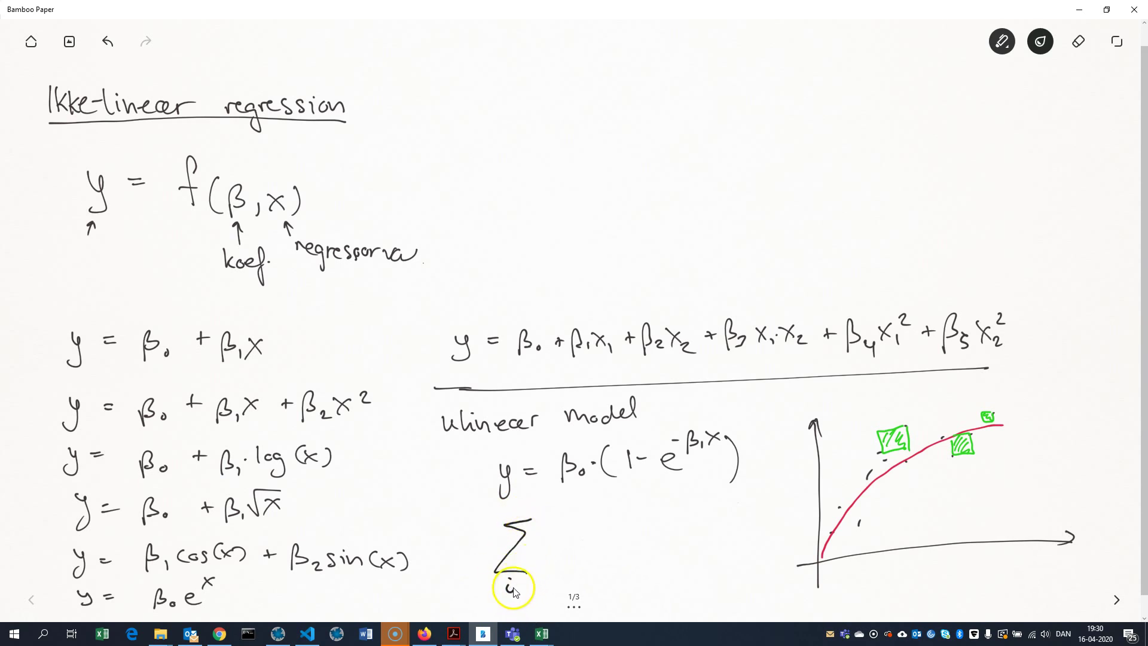
pyautogui.moveTo(526, 580); pyautogui.dragTo(526, 590)
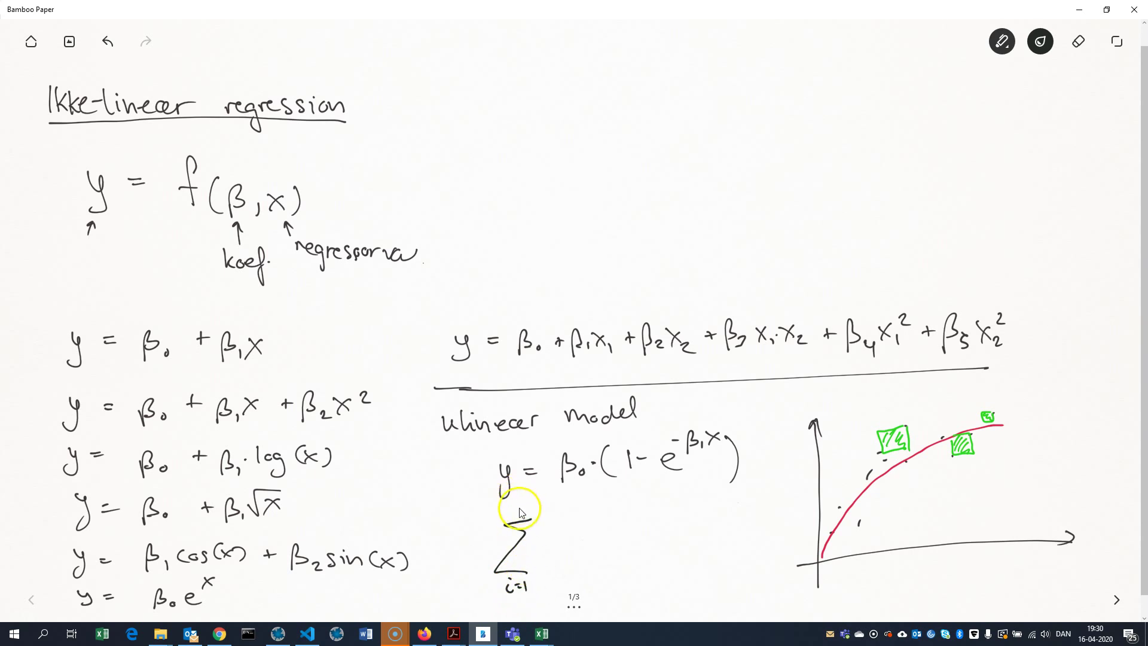
pyautogui.moveTo(521, 511); pyautogui.dragTo(557, 562)
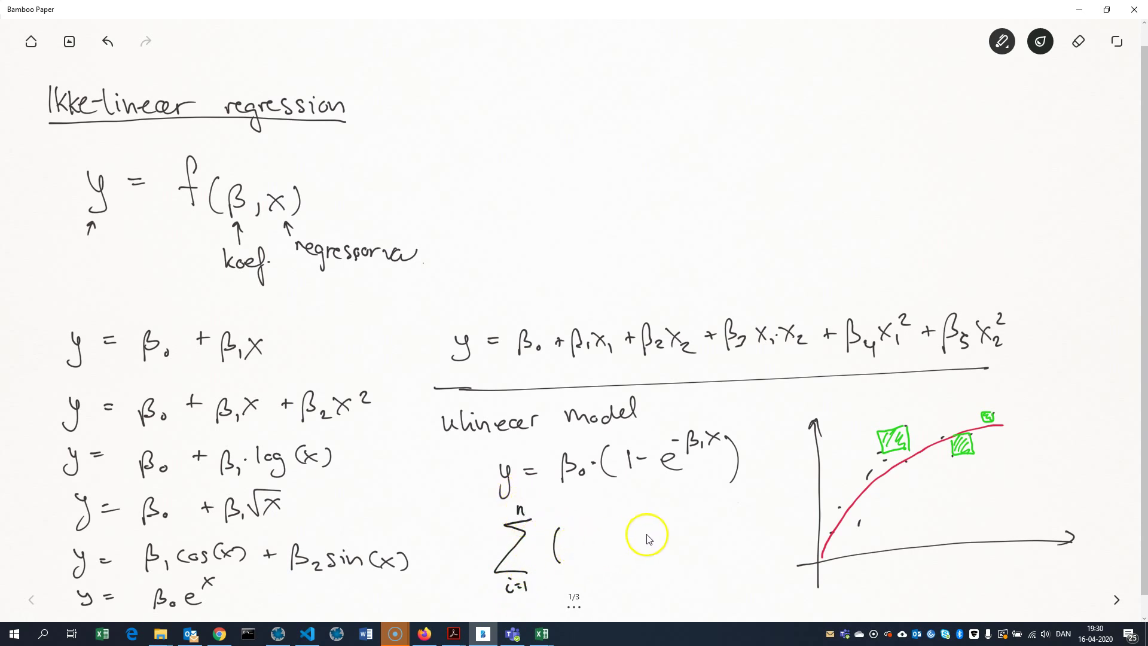
pyautogui.moveTo(643, 522)
pyautogui.mouseDown()
pyautogui.moveTo(641, 560)
pyautogui.moveTo(659, 532)
pyautogui.mouseUp()
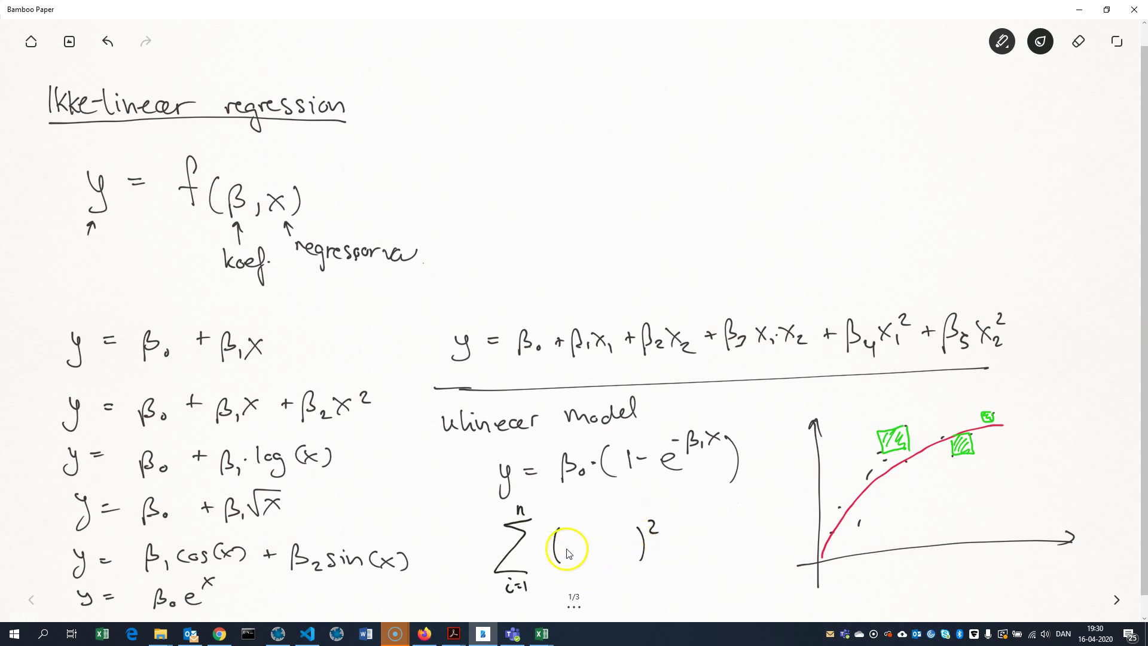
pyautogui.moveTo(562, 529); pyautogui.dragTo(573, 565)
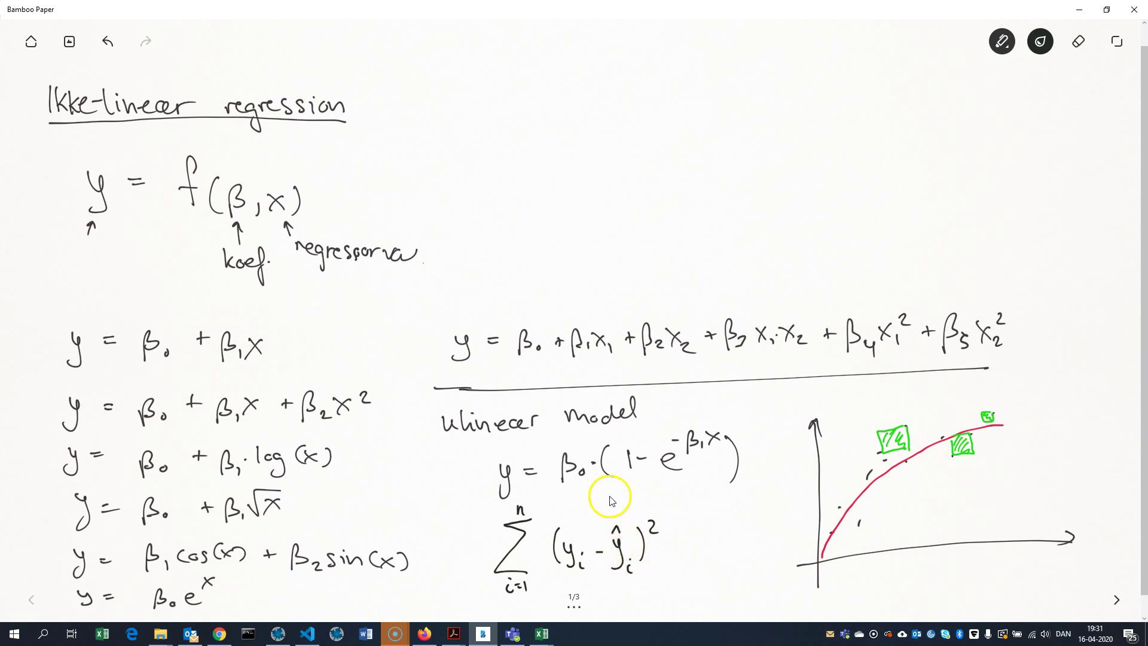
pyautogui.moveTo(556, 487)
pyautogui.mouseDown()
pyautogui.moveTo(611, 513)
pyautogui.moveTo(628, 491)
pyautogui.moveTo(750, 495)
pyautogui.mouseUp()
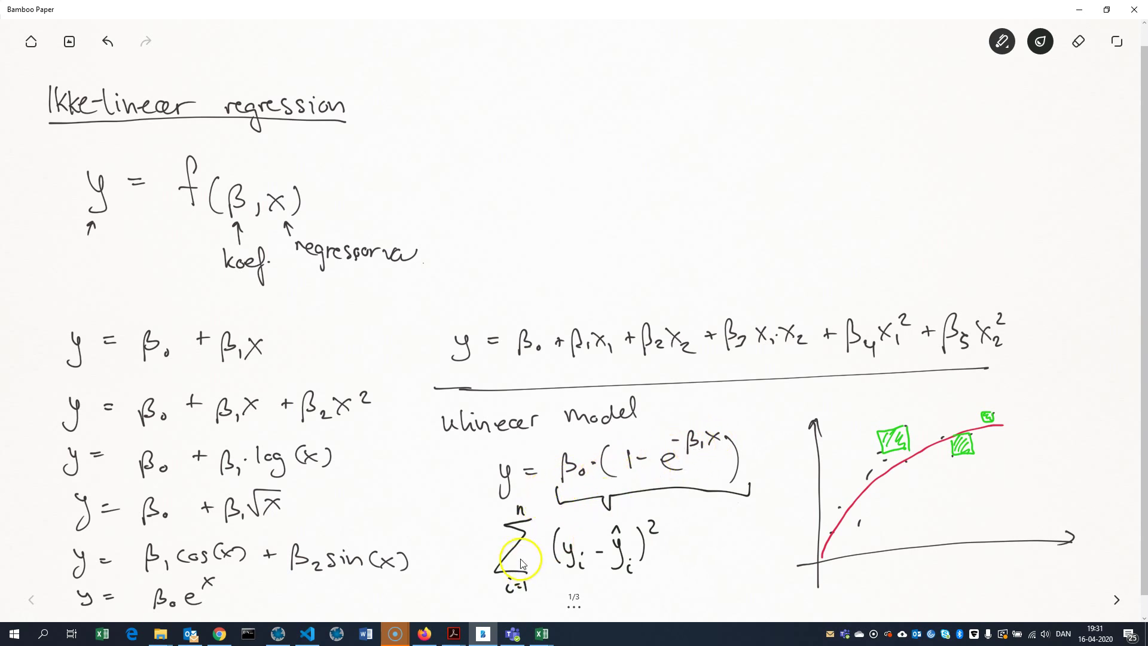
# - Turn the sum into a minimisation by writing "min" over β₀, β₁ before it and enclosing the sum in large parentheses
pyautogui.moveTo(422, 566); pyautogui.dragTo(459, 560)
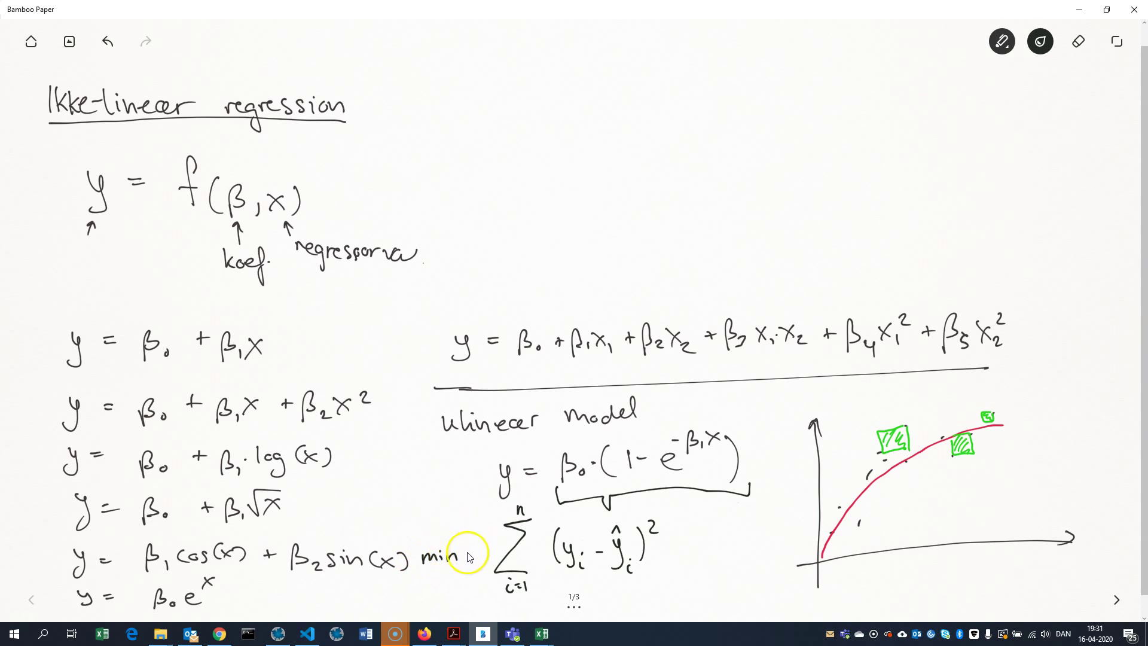
pyautogui.moveTo(494, 513); pyautogui.dragTo(483, 581)
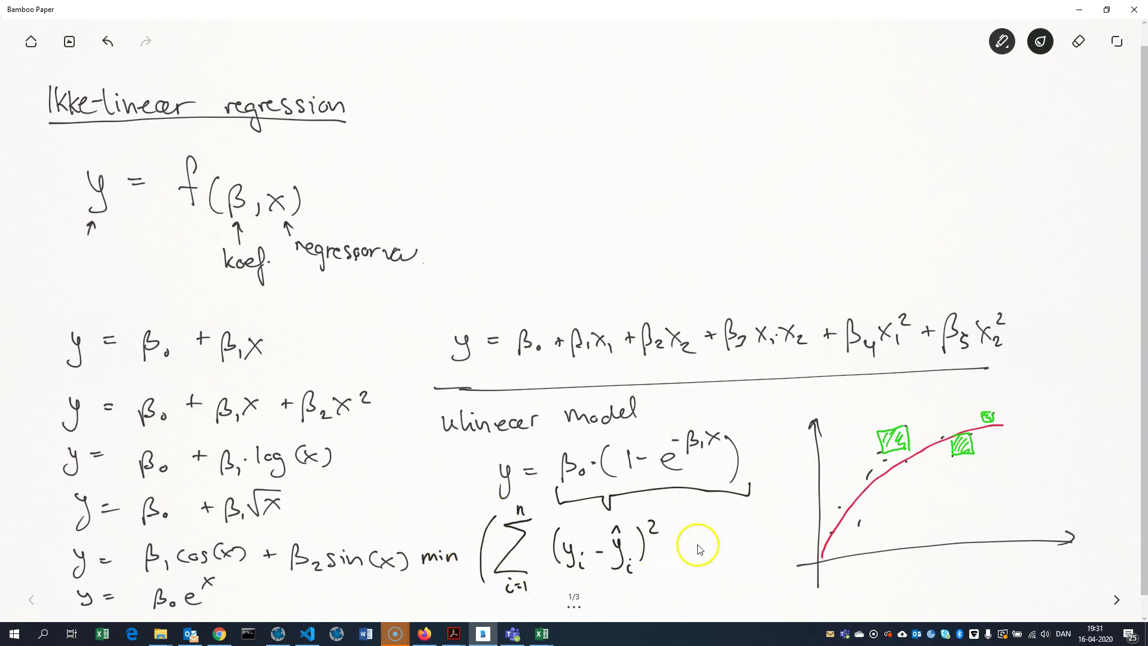
pyautogui.moveTo(679, 514); pyautogui.dragTo(662, 592)
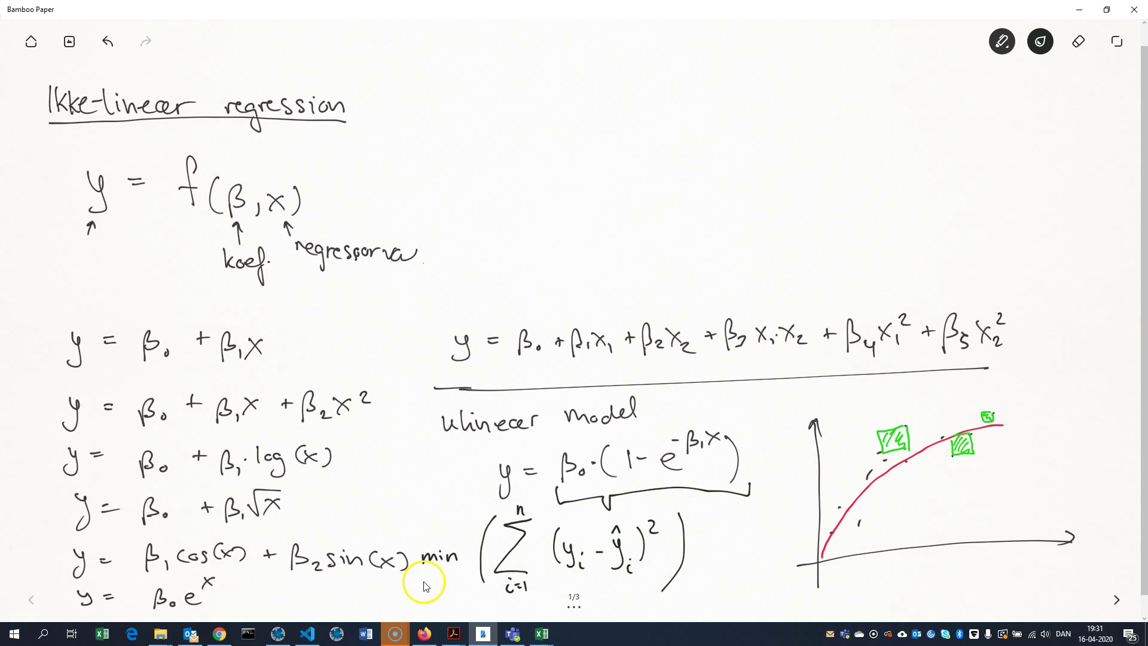
pyautogui.moveTo(419, 585); pyautogui.dragTo(458, 598)
pyautogui.moveTo(440, 592); pyautogui.dragTo(438, 599)
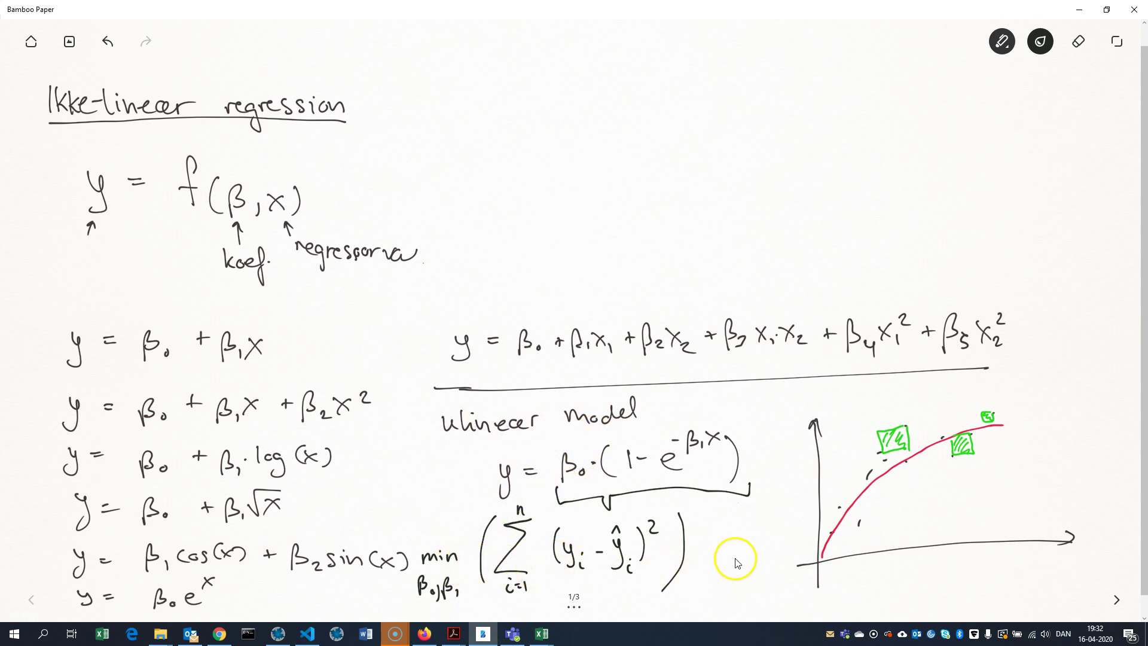
# - Draw a red box around the whole minimisation expression
pyautogui.click(1041, 42)
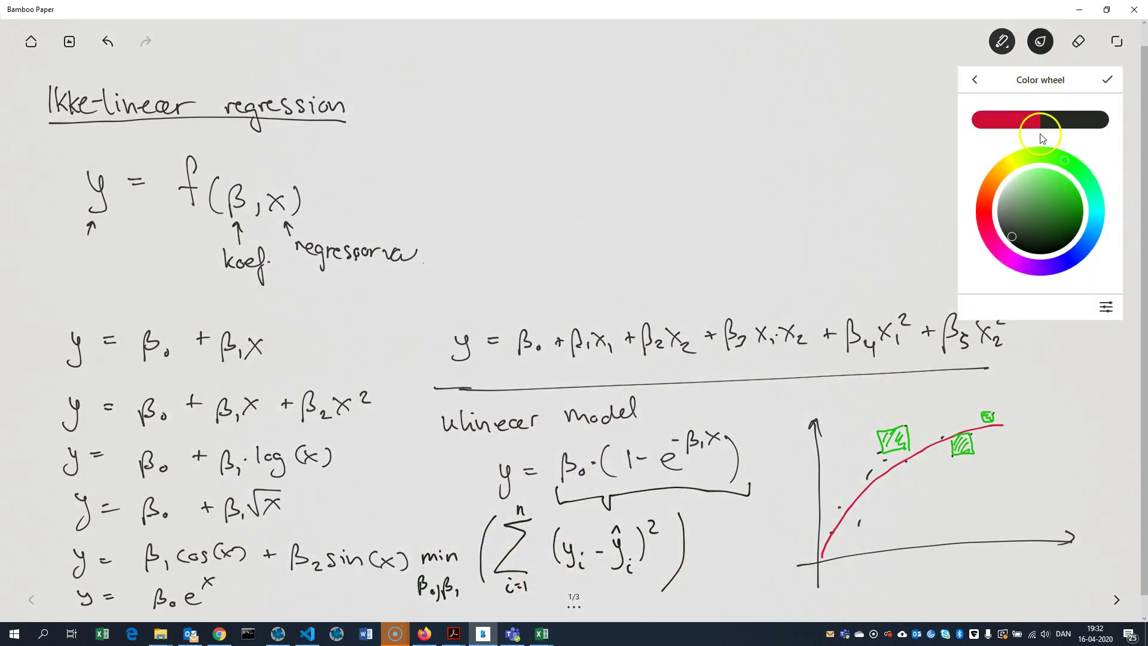
pyautogui.click(1015, 122)
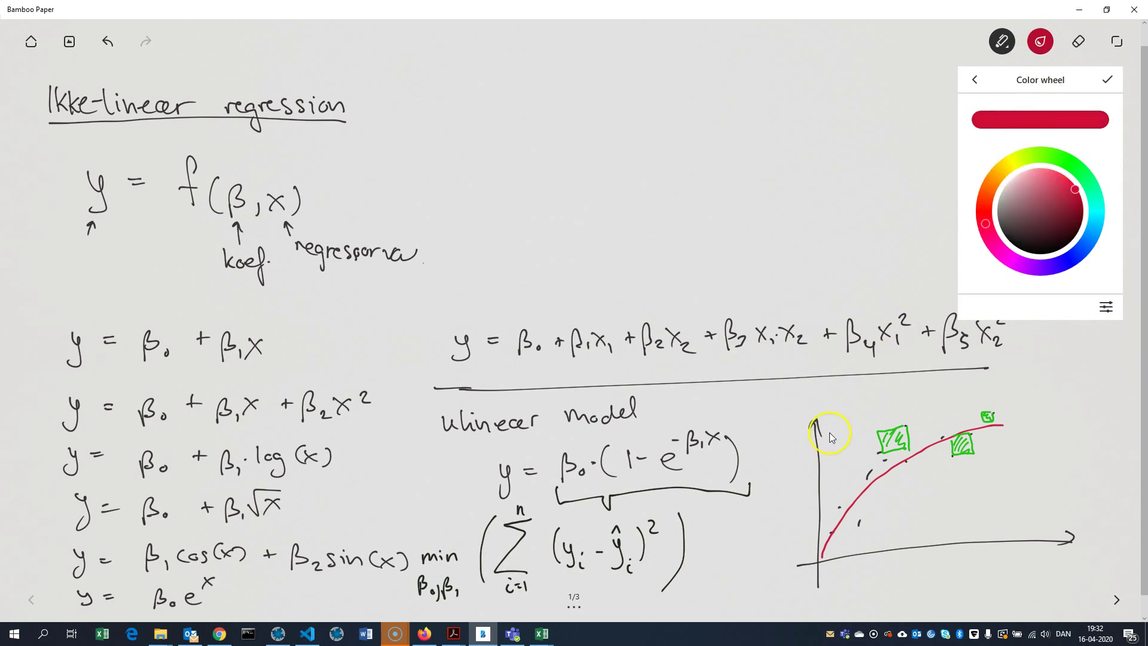
pyautogui.moveTo(414, 510)
pyautogui.mouseDown()
pyautogui.moveTo(600, 501)
pyautogui.moveTo(710, 515)
pyautogui.moveTo(697, 607)
pyautogui.moveTo(473, 618)
pyautogui.mouseUp()
pyautogui.moveTo(391, 608); pyautogui.dragTo(413, 512)
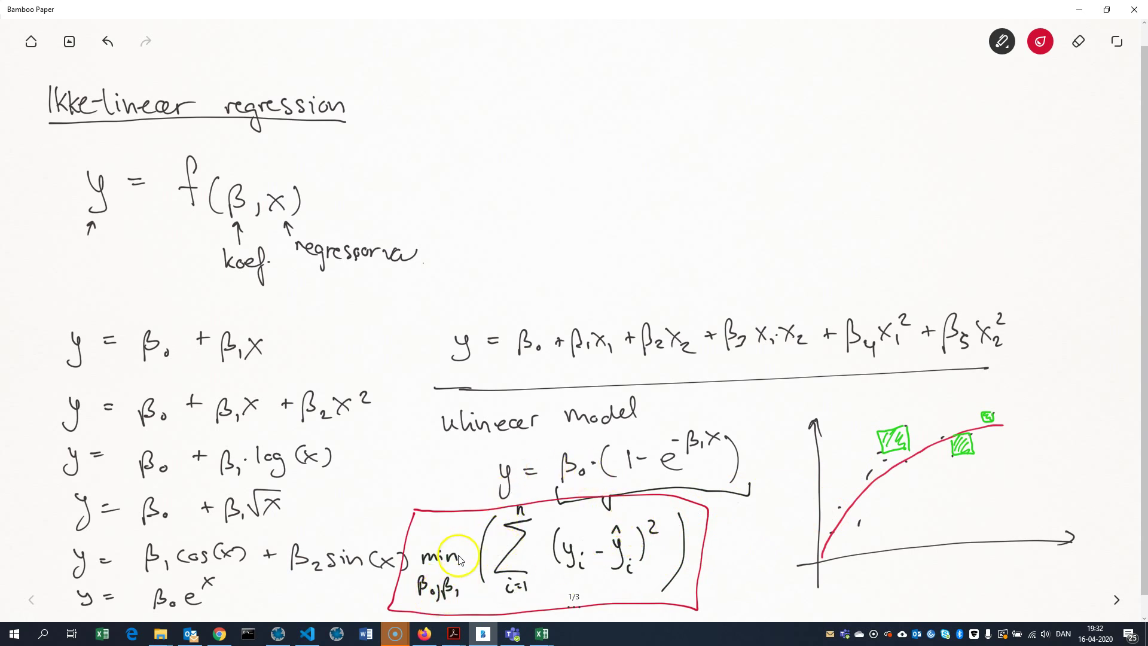
# - Draw near-black three-dimensional axes with arrowheads in the empty area above the equations and label the two base axes β₀ and β₁
pyautogui.click(1040, 43)
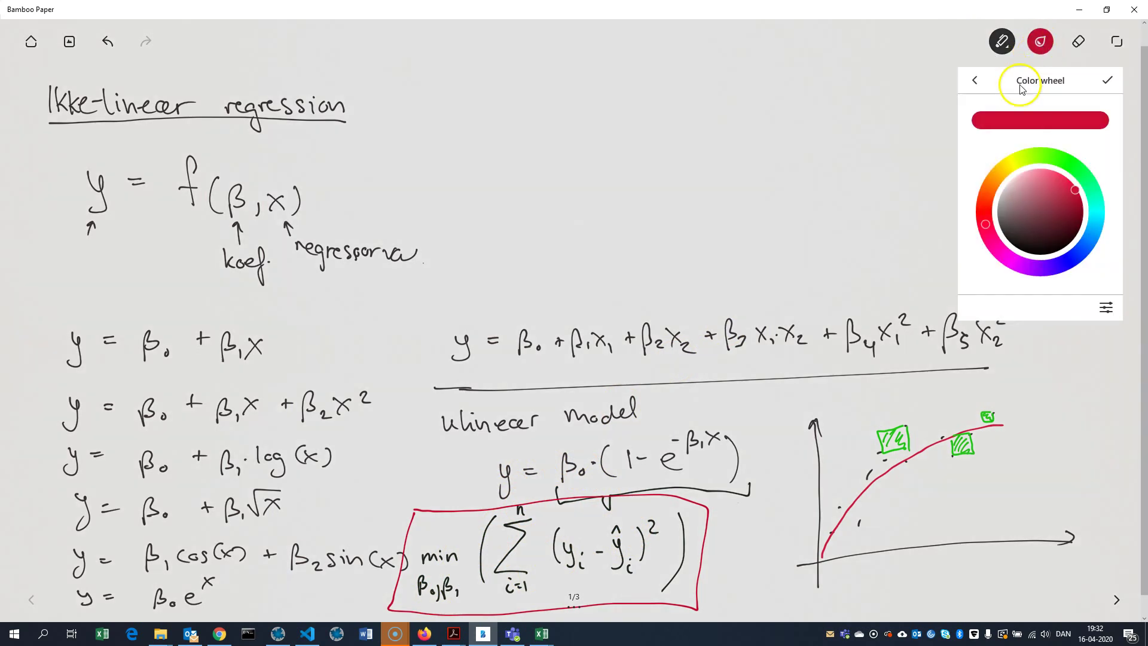
pyautogui.click(1010, 234)
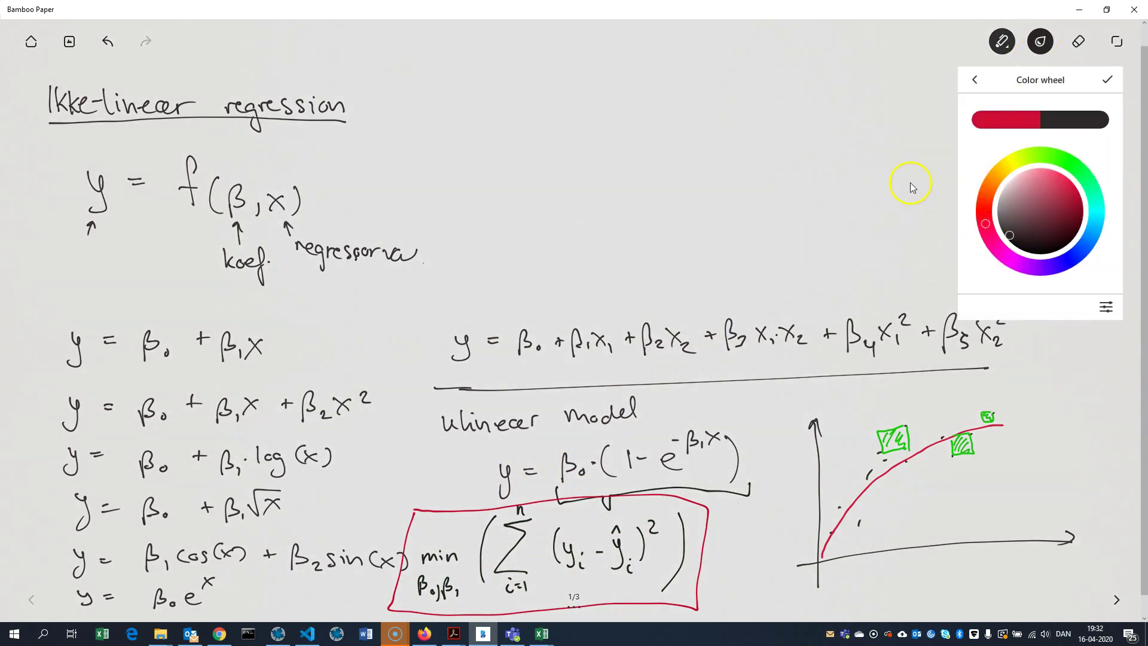
pyautogui.moveTo(562, 88)
pyautogui.mouseDown()
pyautogui.moveTo(574, 229)
pyautogui.moveTo(765, 253)
pyautogui.mouseUp()
pyautogui.moveTo(551, 221); pyautogui.dragTo(758, 144)
pyautogui.moveTo(561, 90); pyautogui.dragTo(554, 78)
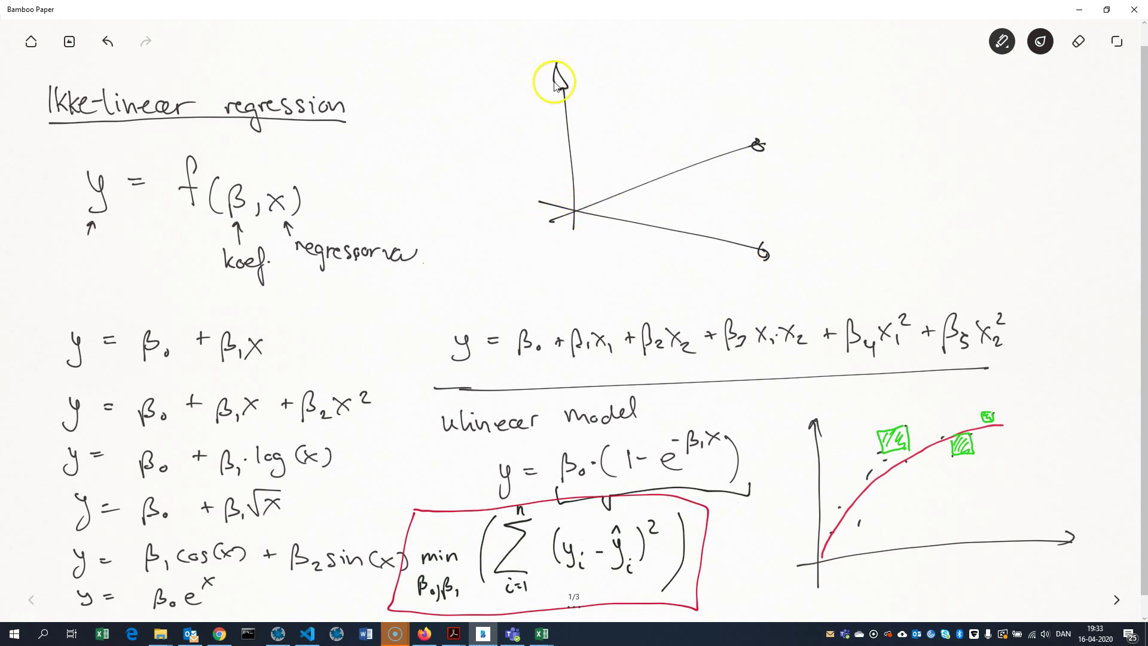
pyautogui.moveTo(739, 285)
pyautogui.mouseDown()
pyautogui.moveTo(745, 261)
pyautogui.moveTo(745, 276)
pyautogui.mouseUp()
pyautogui.moveTo(751, 273); pyautogui.dragTo(752, 281)
pyautogui.moveTo(719, 137); pyautogui.dragTo(731, 126)
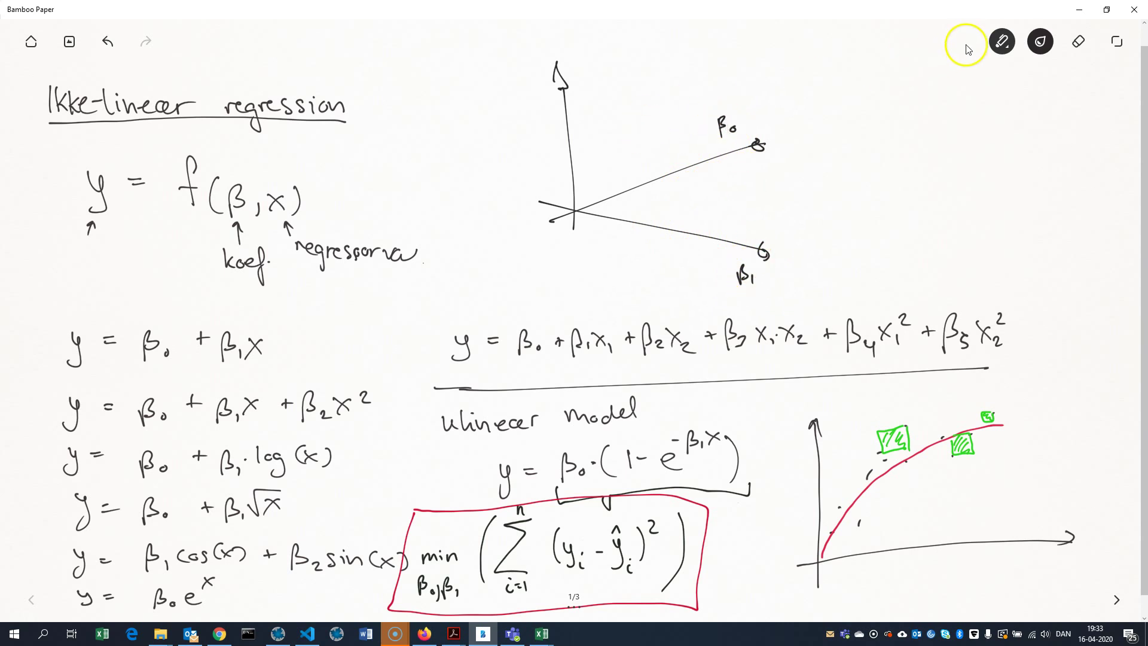
# - Change the ink to blue and draw the side and front edges of a curved surface across the three-dimensional axes
pyautogui.click(1040, 43)
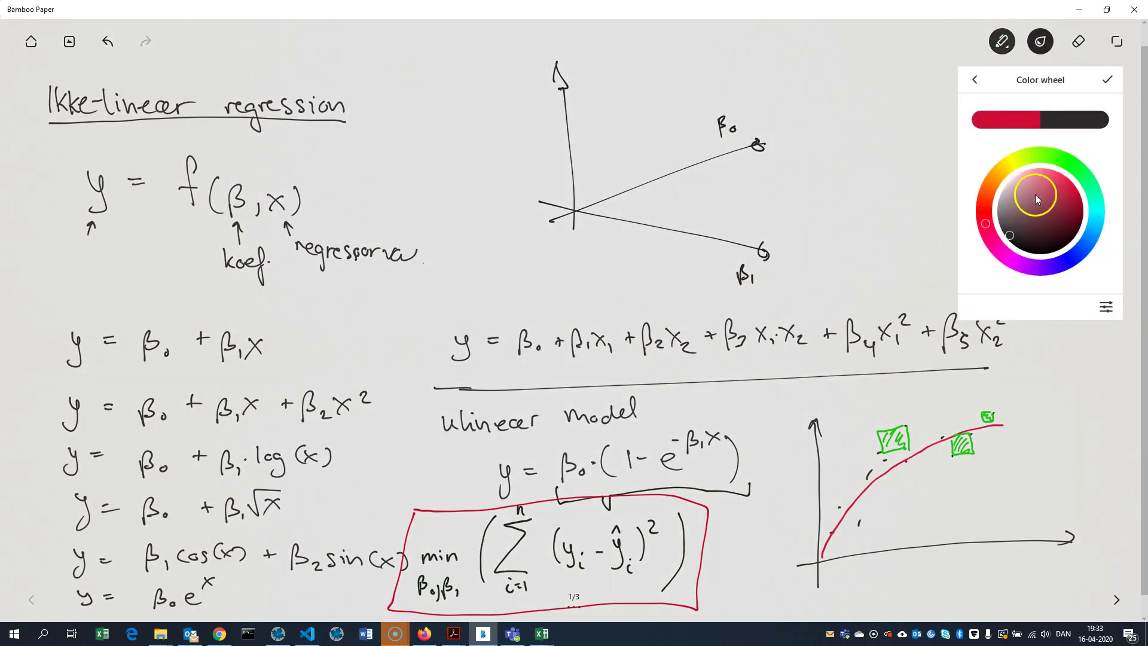
pyautogui.click(1058, 256)
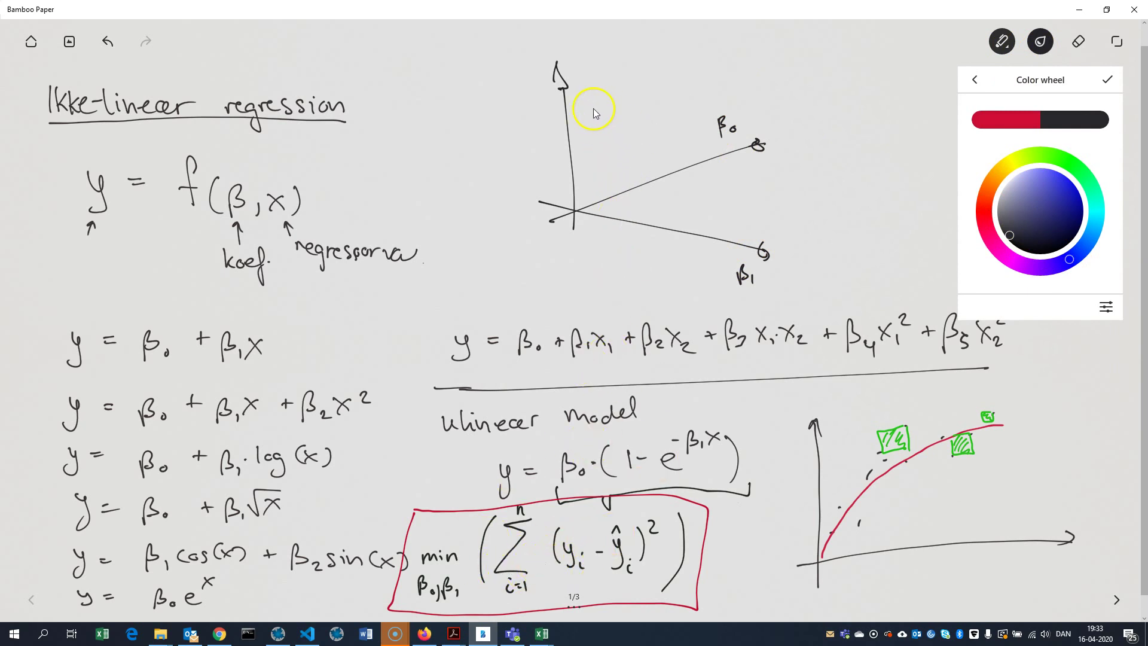
pyautogui.click(538, 94)
pyautogui.moveTo(541, 88); pyautogui.dragTo(457, 130)
pyautogui.click(1041, 41)
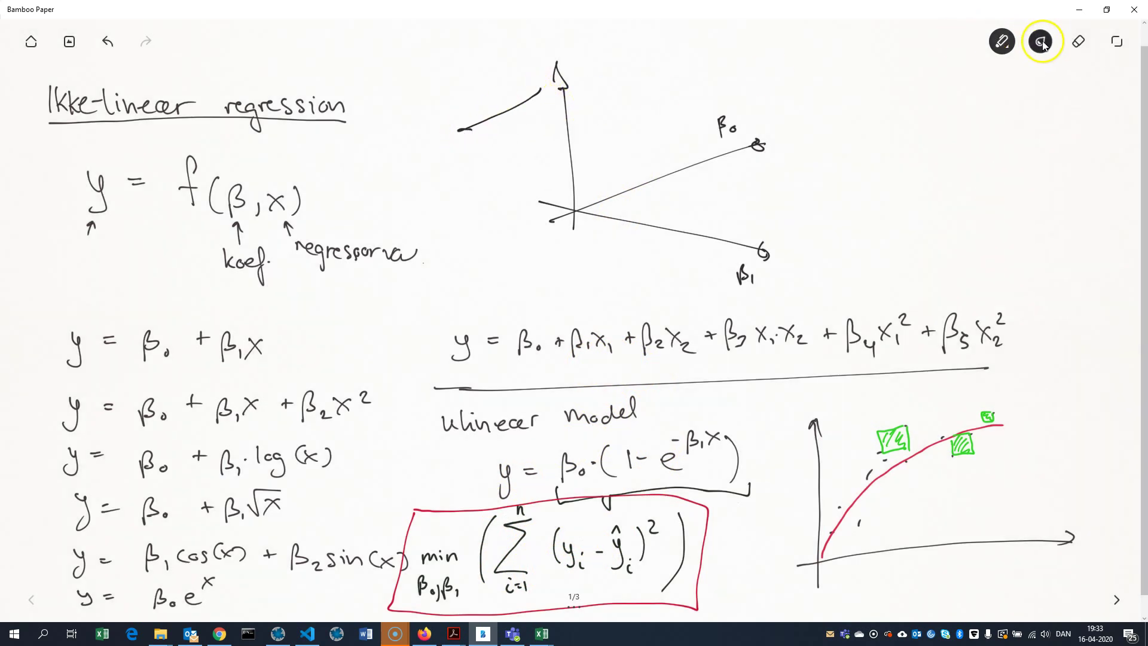
pyautogui.click(1060, 179)
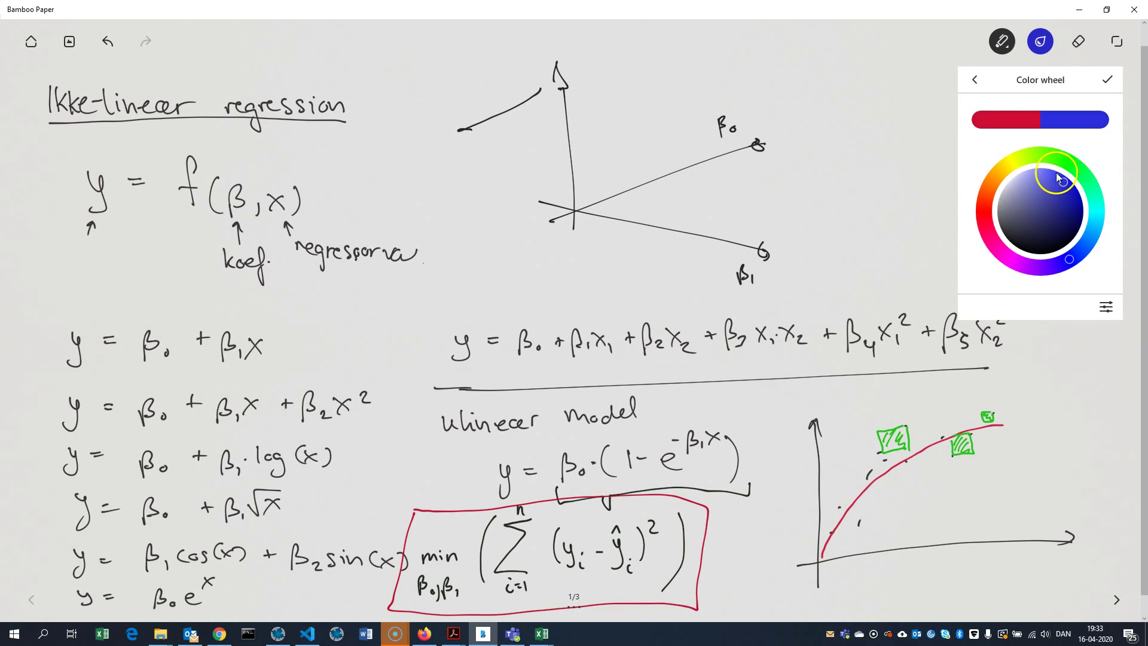
pyautogui.click(544, 89)
pyautogui.moveTo(543, 85)
pyautogui.mouseDown()
pyautogui.moveTo(468, 128)
pyautogui.moveTo(562, 165)
pyautogui.moveTo(743, 195)
pyautogui.mouseUp()
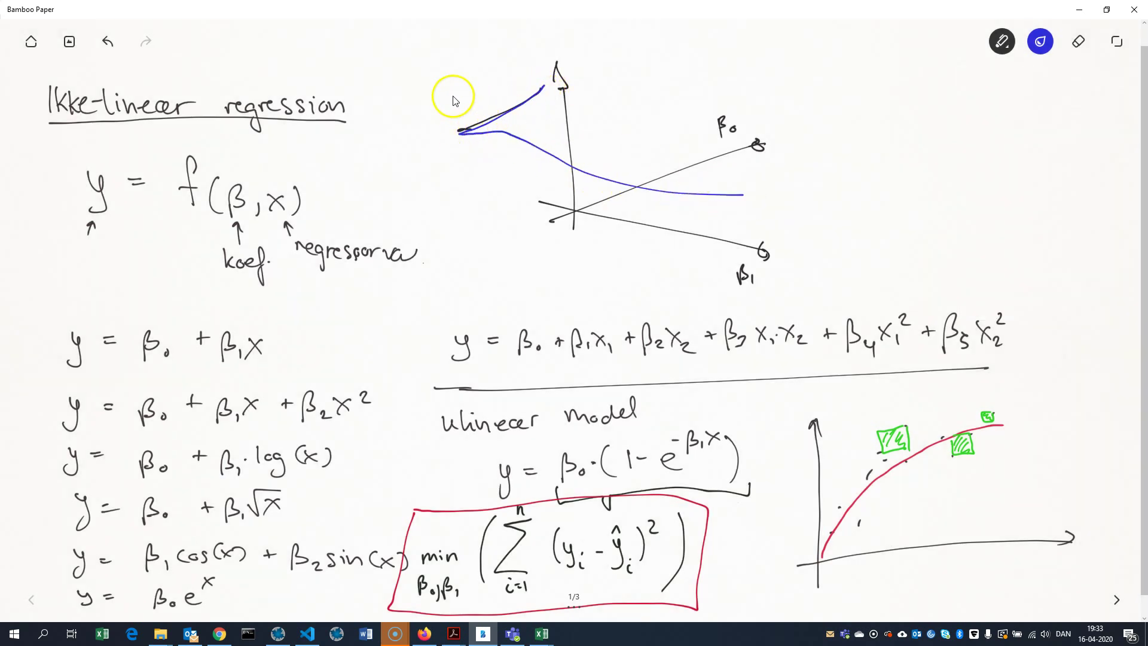
# - Add curved shading strokes around a dip in the blue surface and close its outline along the back edges
pyautogui.click(597, 104)
pyautogui.moveTo(578, 136); pyautogui.dragTo(640, 151)
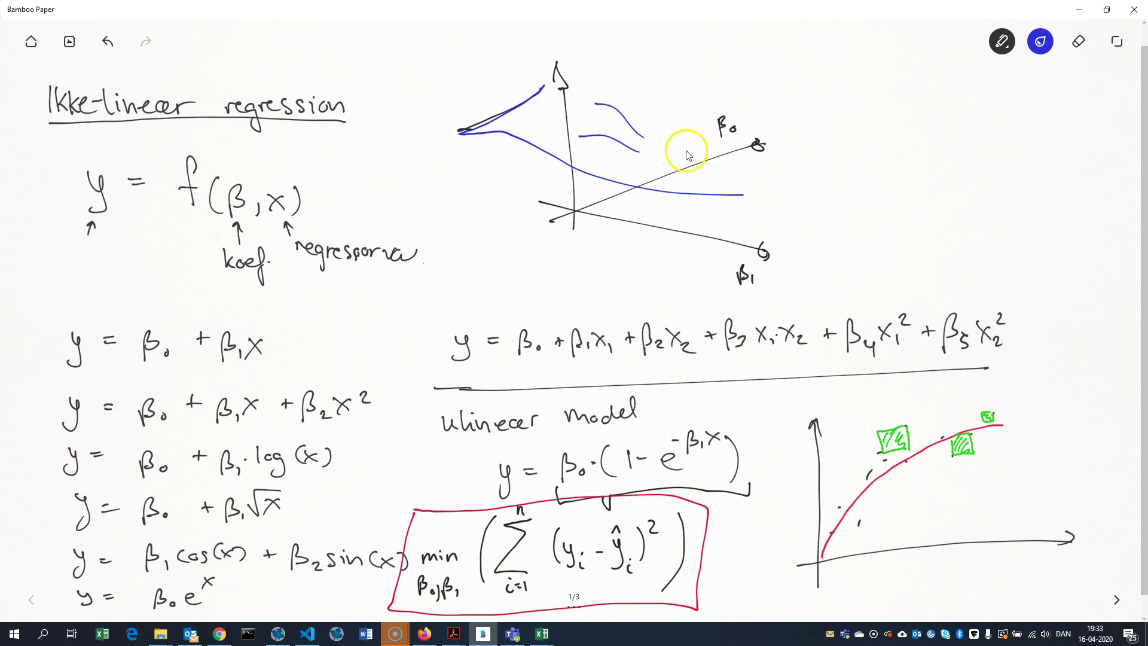
pyautogui.moveTo(727, 175)
pyautogui.mouseDown()
pyautogui.moveTo(654, 171)
pyautogui.moveTo(660, 159)
pyautogui.mouseUp()
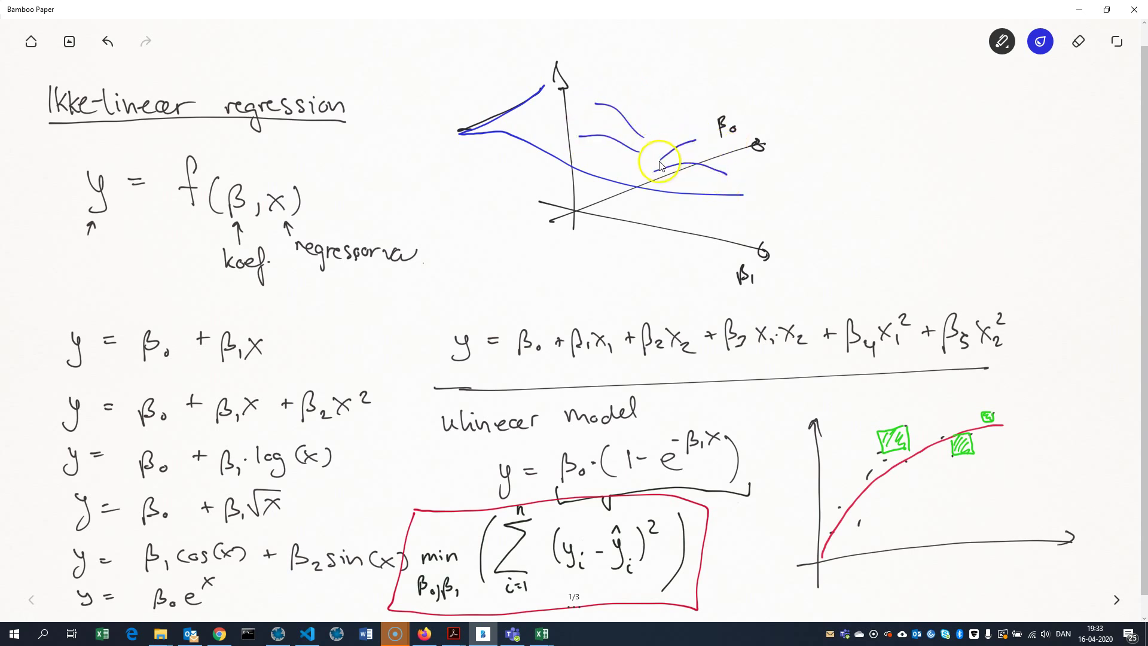
pyautogui.moveTo(574, 78)
pyautogui.mouseDown()
pyautogui.moveTo(660, 79)
pyautogui.moveTo(846, 113)
pyautogui.moveTo(741, 179)
pyautogui.moveTo(741, 194)
pyautogui.mouseUp()
pyautogui.moveTo(657, 123)
pyautogui.mouseDown()
pyautogui.moveTo(658, 152)
pyautogui.moveTo(626, 169)
pyautogui.moveTo(643, 191)
pyautogui.moveTo(680, 193)
pyautogui.mouseUp()
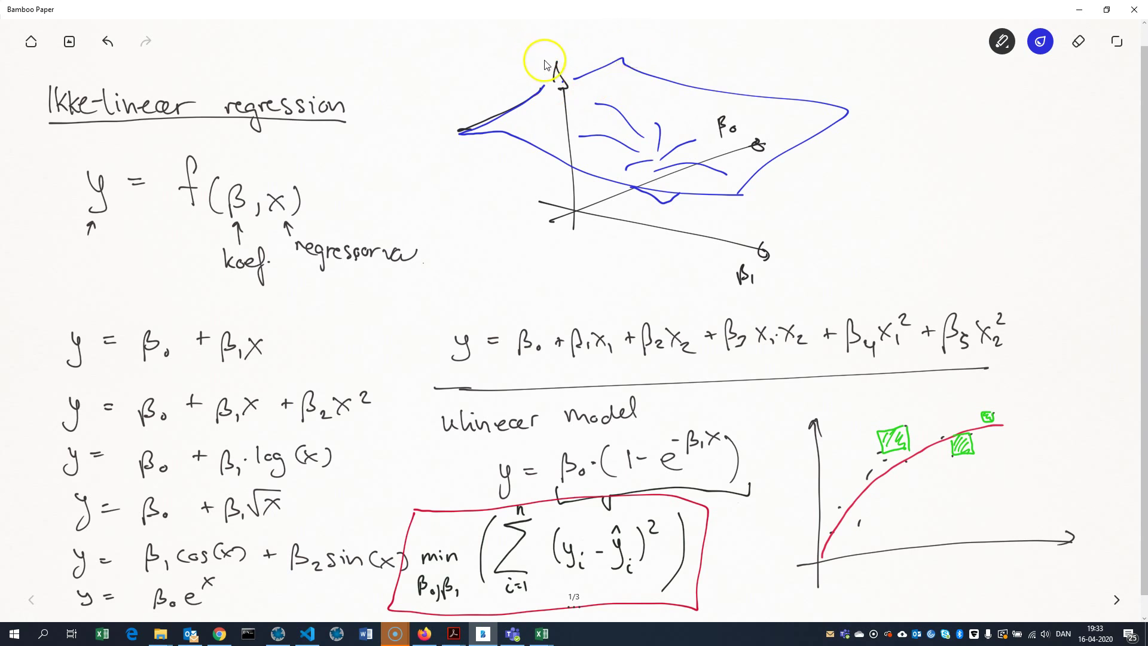
# - Label the vertical axis Σeᵢ² in blue and add braced error labels beside the two larger green squares
pyautogui.moveTo(538, 59); pyautogui.dragTo(546, 64)
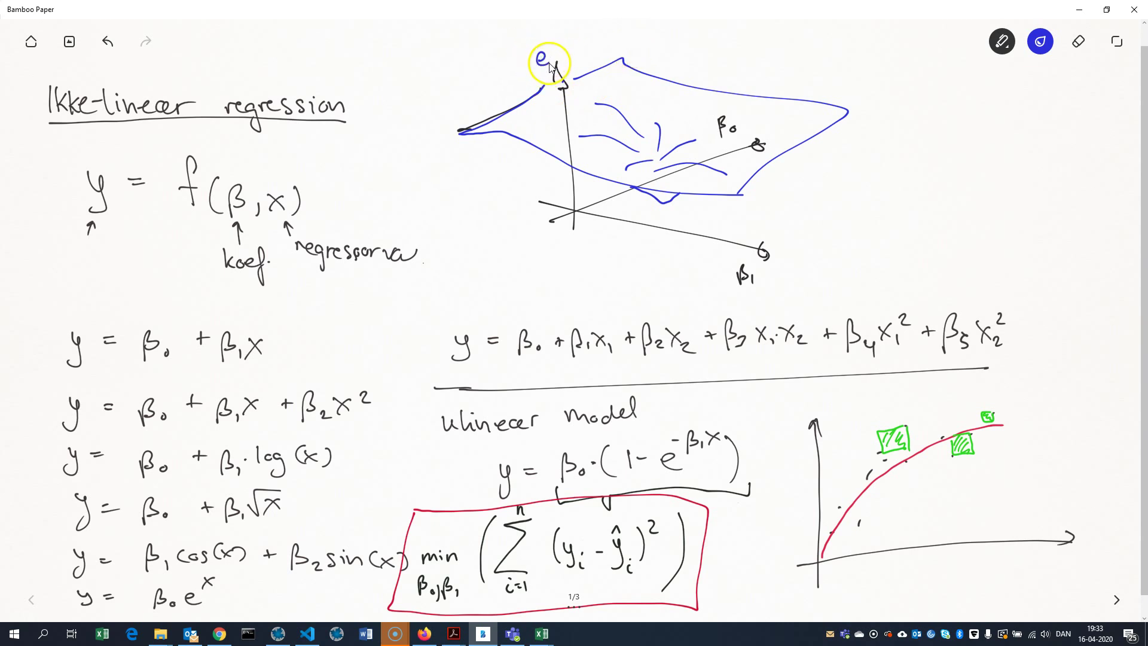
pyautogui.moveTo(537, 58)
pyautogui.mouseDown()
pyautogui.moveTo(555, 66)
pyautogui.moveTo(562, 47)
pyautogui.moveTo(531, 73)
pyautogui.mouseUp()
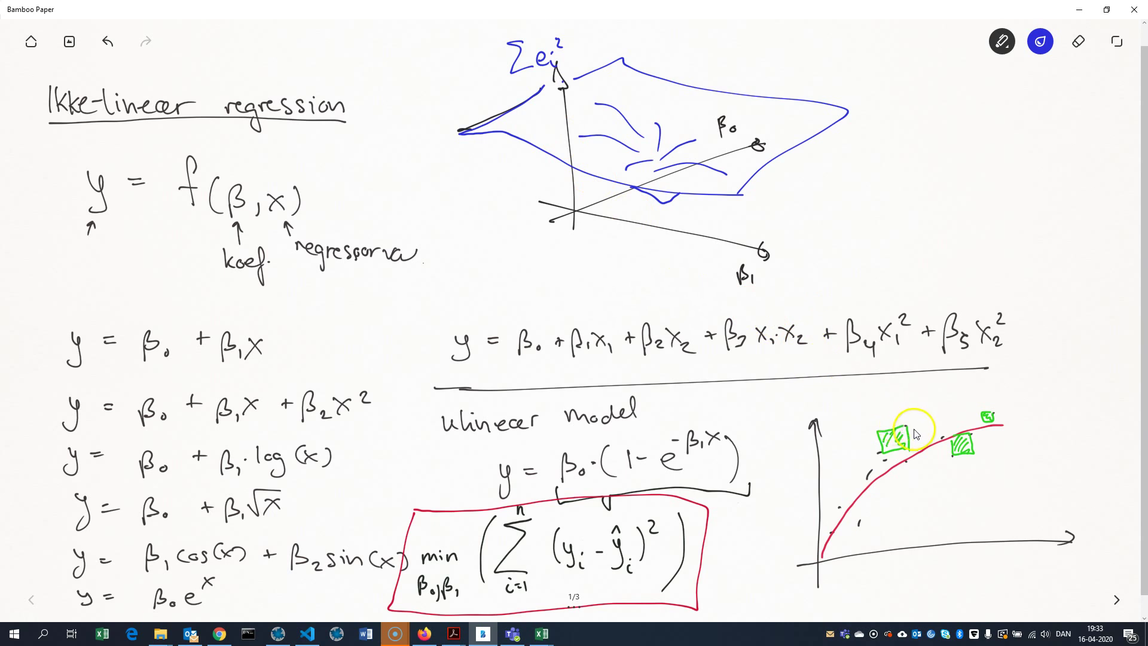
pyautogui.moveTo(911, 425)
pyautogui.mouseDown()
pyautogui.moveTo(916, 448)
pyautogui.moveTo(927, 428)
pyautogui.moveTo(995, 455)
pyautogui.mouseUp()
# - Mark the blue surface's minimum point, project it to the base axes with guide lines, and label the coordinates β₀ and β₁
pyautogui.click(661, 205)
pyautogui.moveTo(662, 210)
pyautogui.mouseDown()
pyautogui.moveTo(623, 236)
pyautogui.moveTo(635, 249)
pyautogui.mouseUp()
pyautogui.click(618, 193)
pyautogui.click(630, 196)
pyautogui.click(641, 198)
pyautogui.click(649, 200)
pyautogui.click(656, 203)
pyautogui.moveTo(594, 192)
pyautogui.mouseDown()
pyautogui.moveTo(599, 181)
pyautogui.moveTo(598, 190)
pyautogui.mouseUp()
pyautogui.click(602, 190)
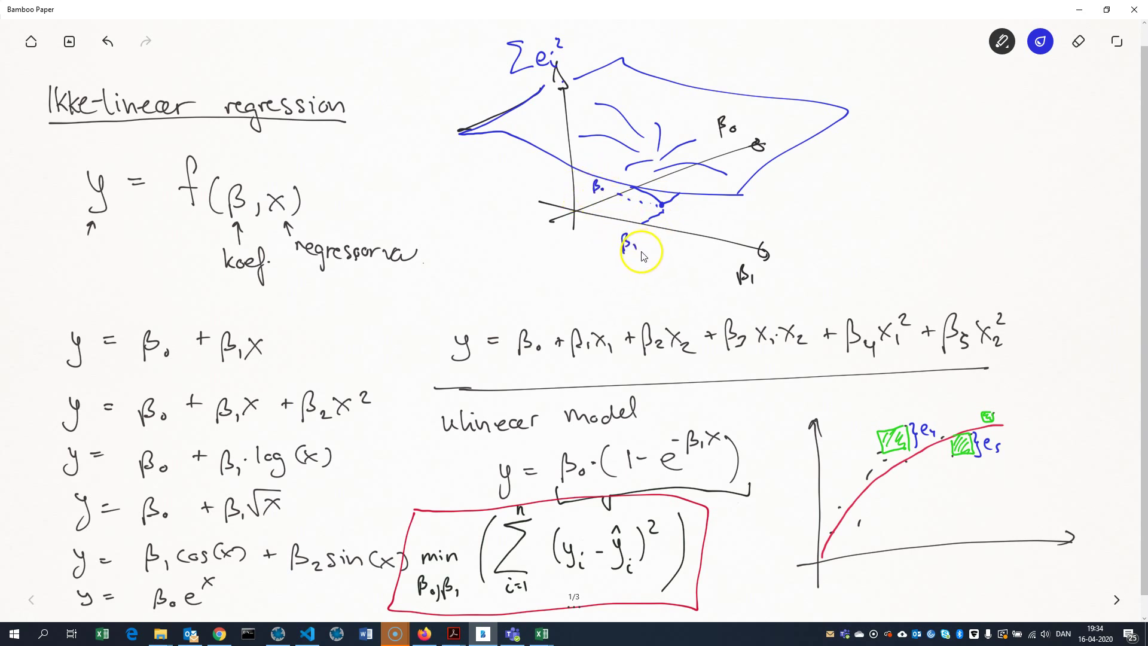
pyautogui.moveTo(643, 247); pyautogui.dragTo(662, 254)
pyautogui.moveTo(587, 190); pyautogui.dragTo(605, 197)
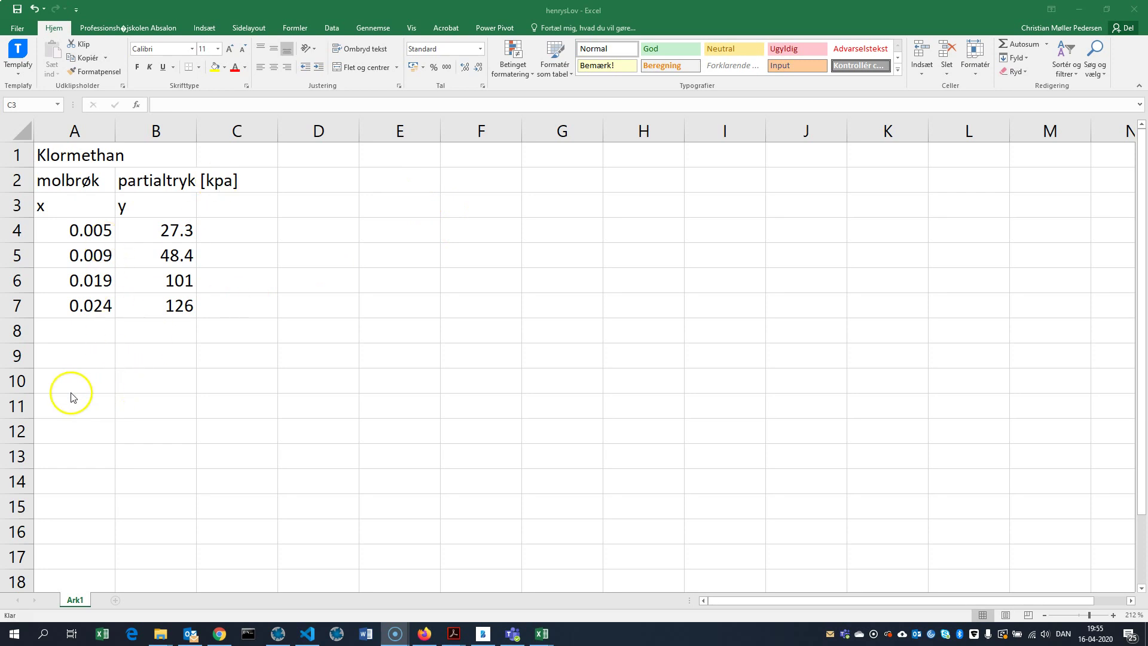
# - Switch to the henrysLov workbook in Excel and enter the model text y=beta0*x in cell A10 below the Klormethan data
pyautogui.hotkey('alt', 'Tab')
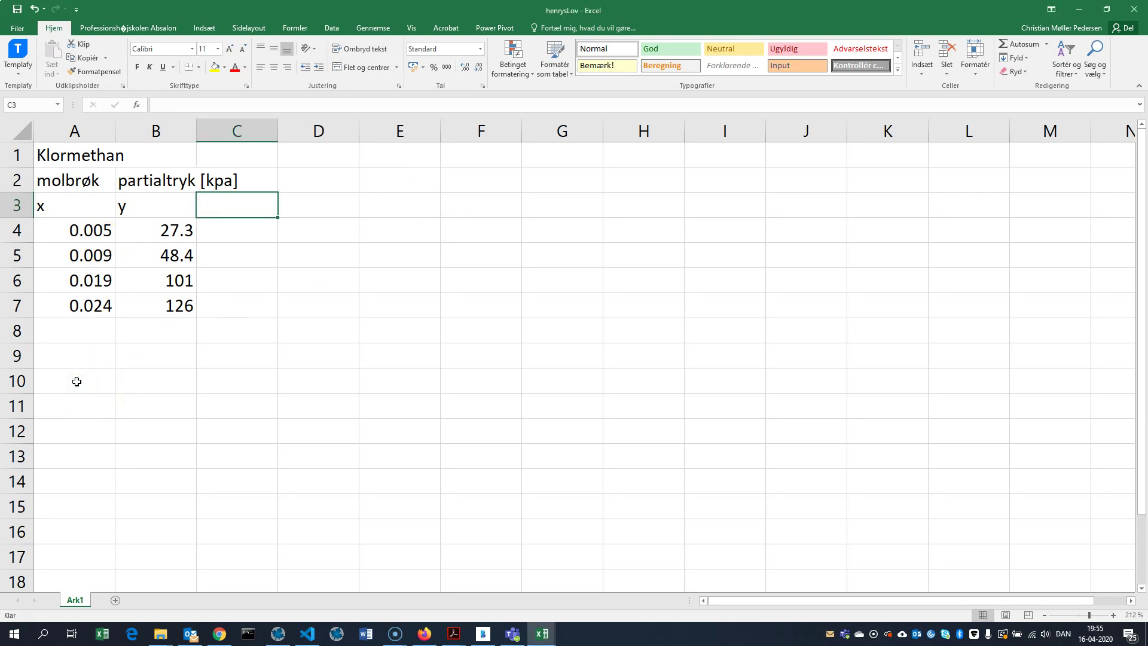
pyautogui.click(77, 382)
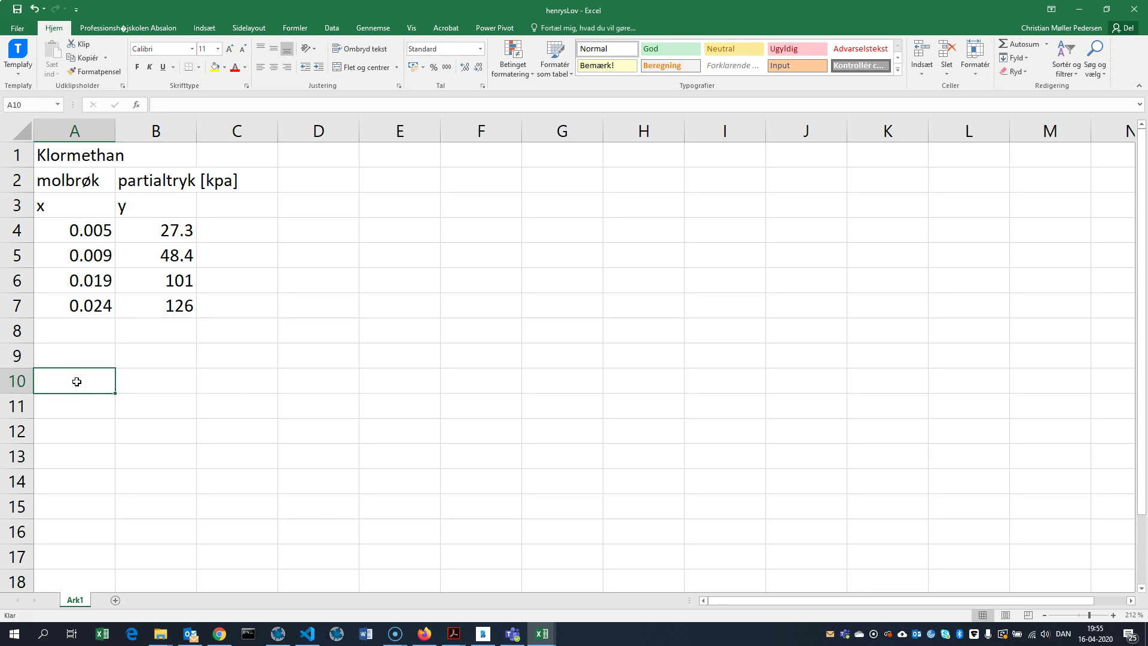
pyautogui.write('y=beta0*x')
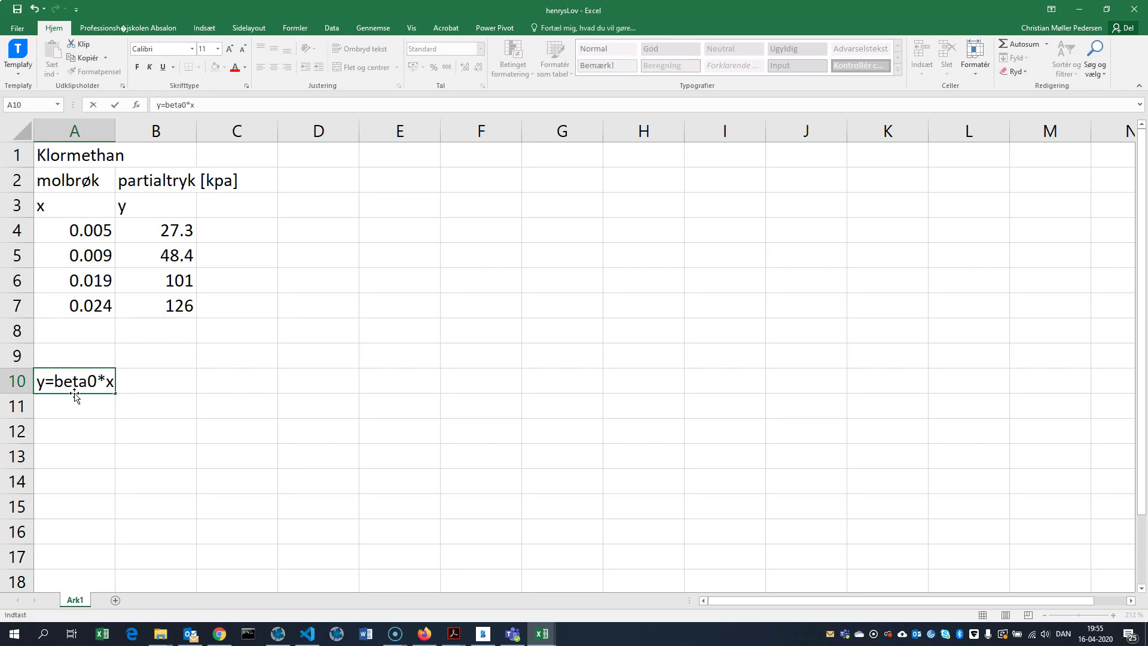
pyautogui.click(89, 418)
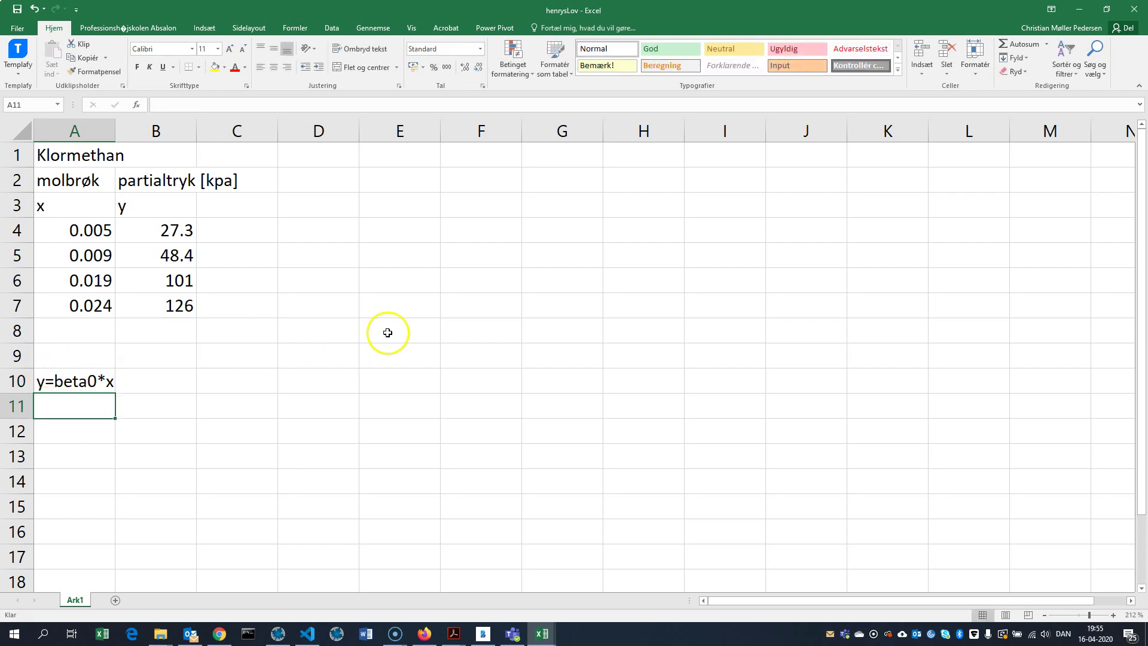
pyautogui.click(472, 154)
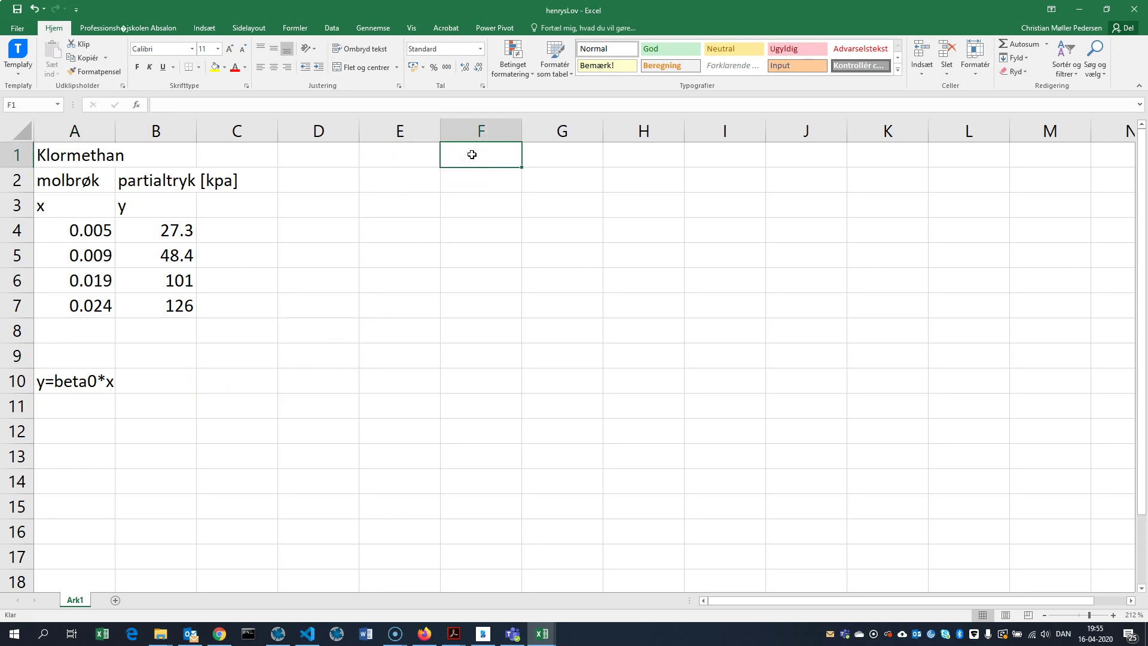
# - Label cell F1 beta0 and enter a starting value of 1 beneath it in F2
pyautogui.write('beta0')
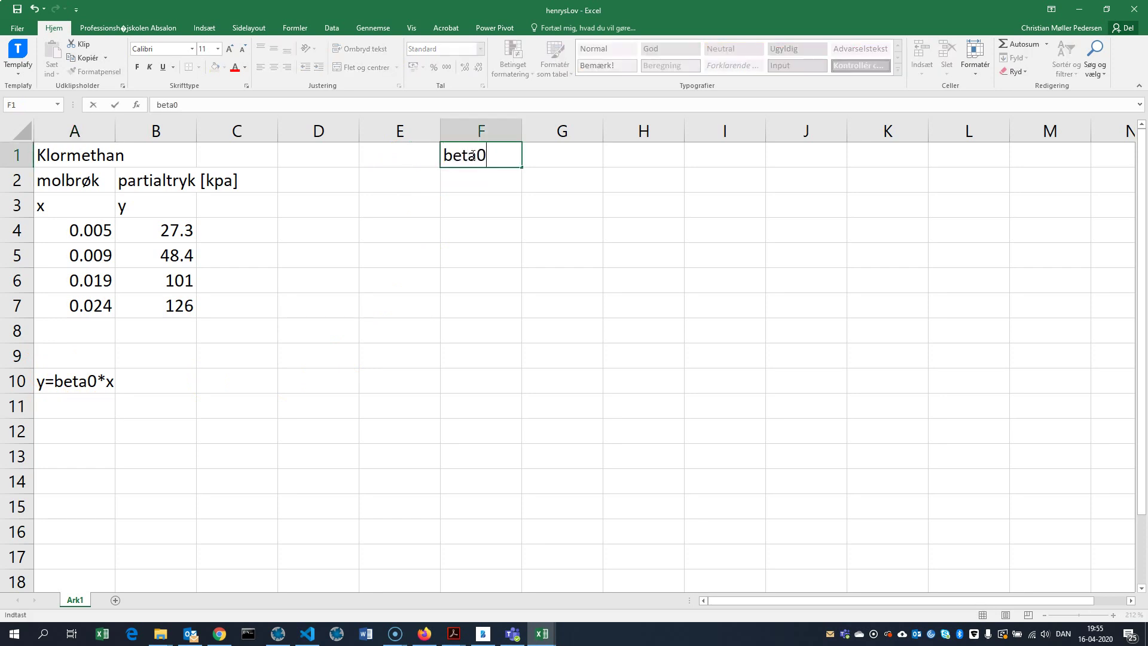
pyautogui.click(479, 182)
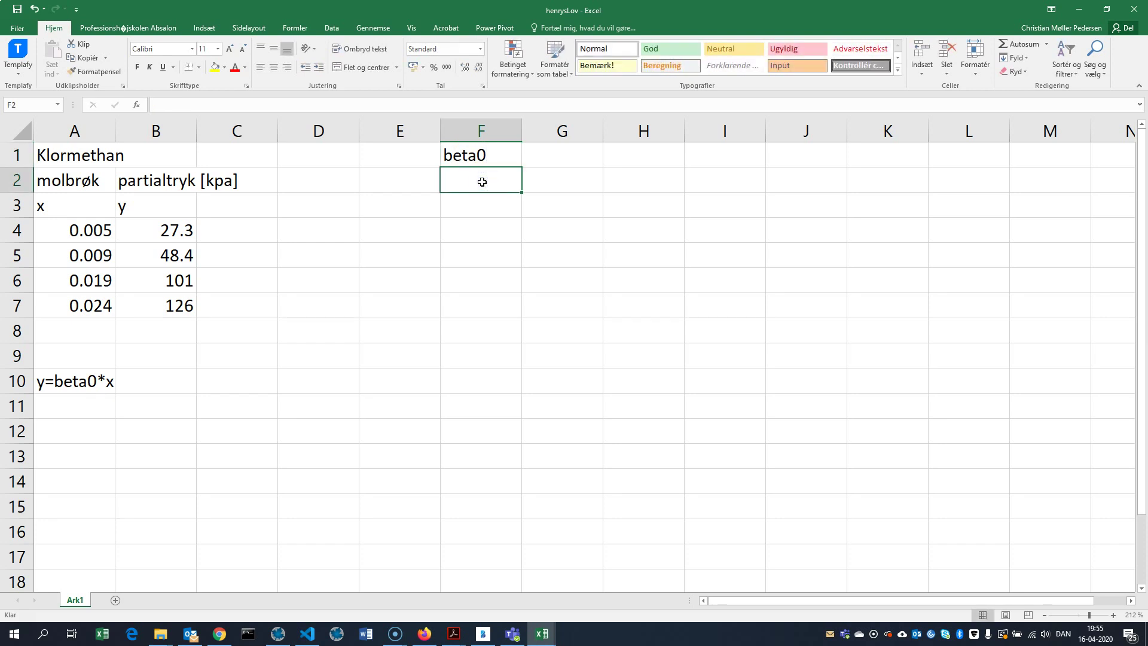
pyautogui.write('1')
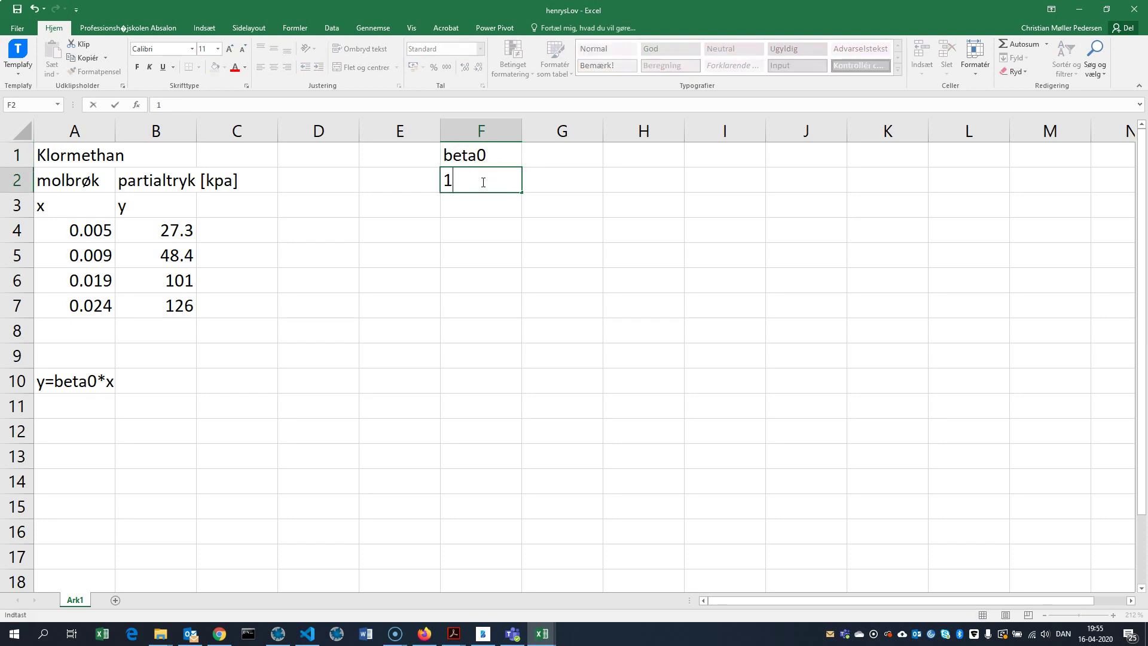
pyautogui.click(246, 231)
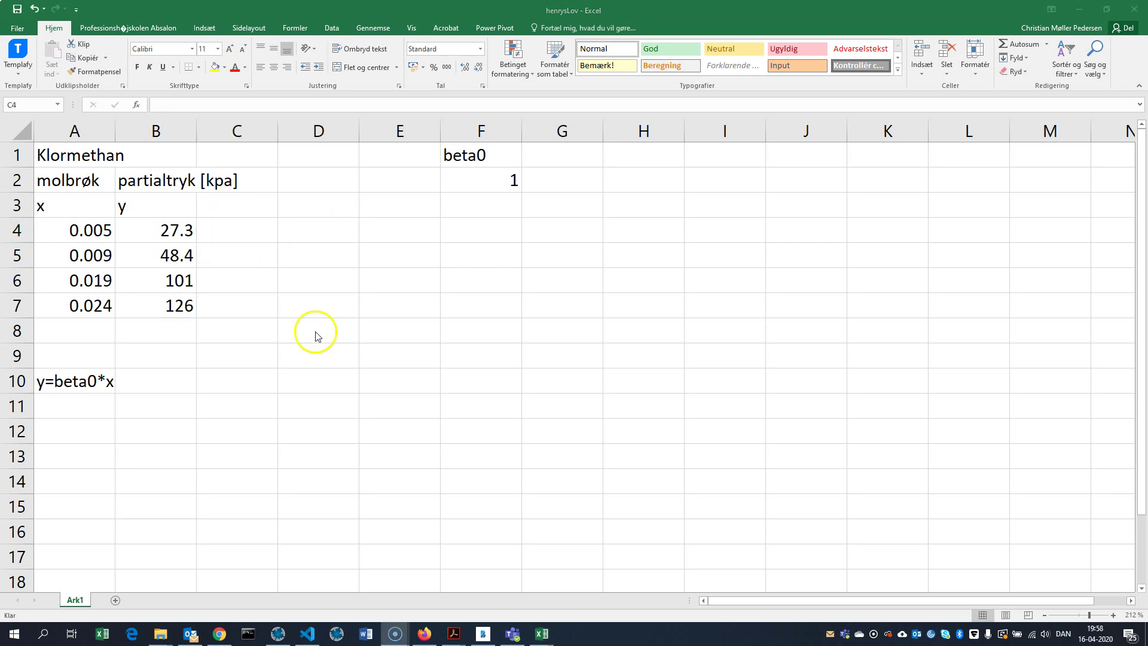
# - Add the header y_hat in C3 and enter the model formula =F2*A4 in C4
pyautogui.click(231, 210)
pyautogui.write('y_hat')
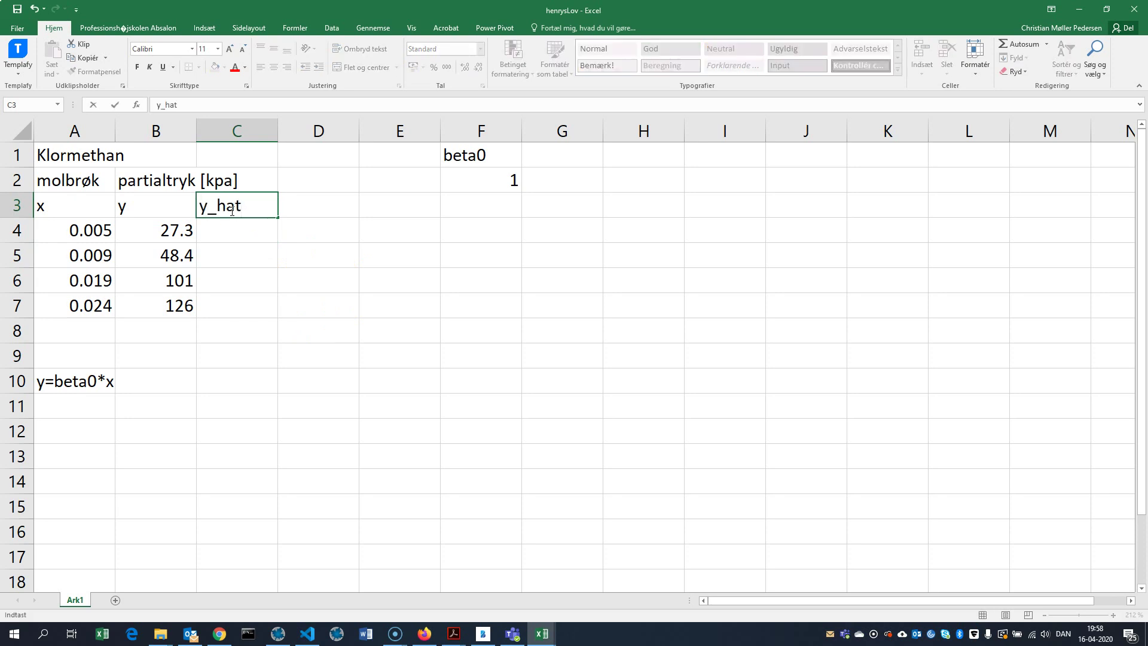
pyautogui.click(244, 231)
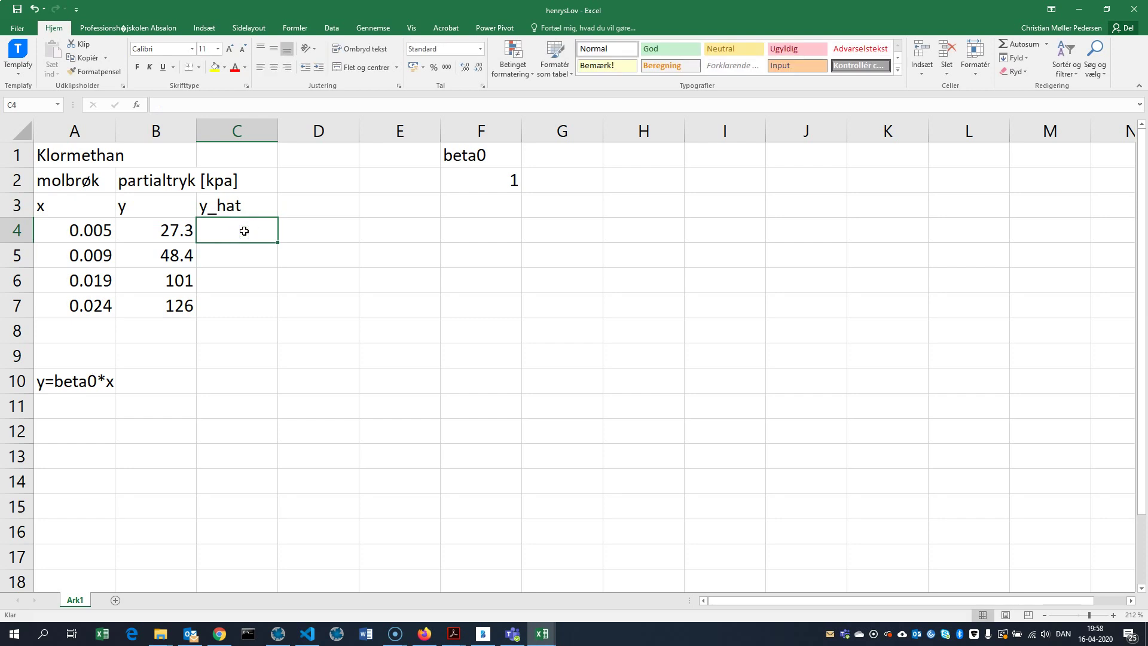
pyautogui.write('=')
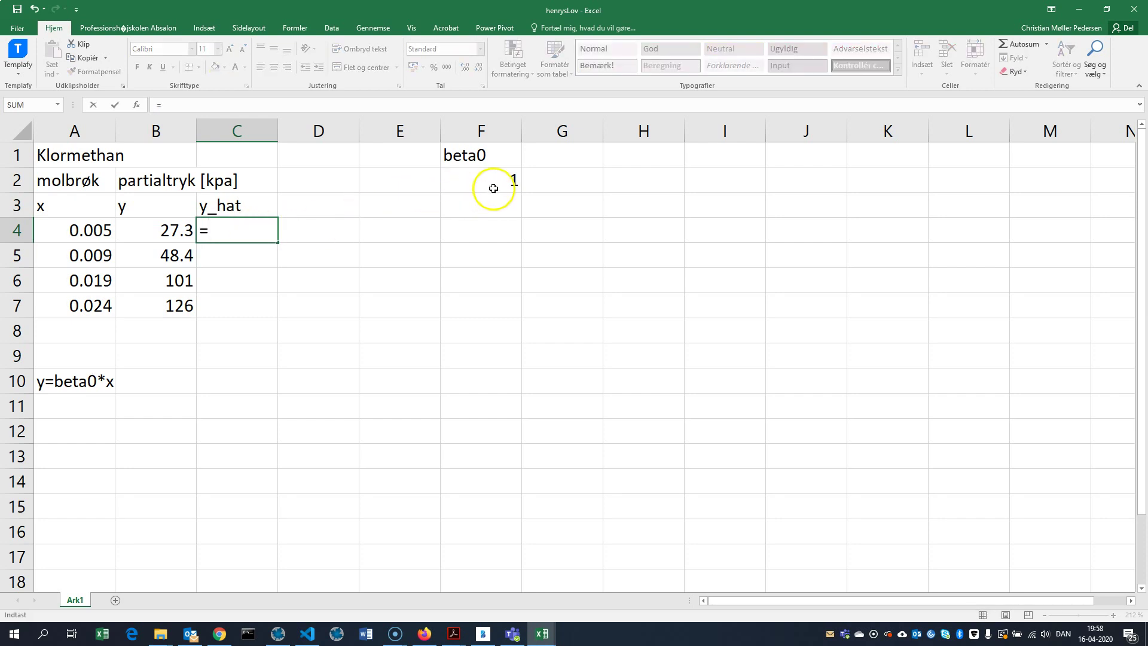
pyautogui.click(492, 187)
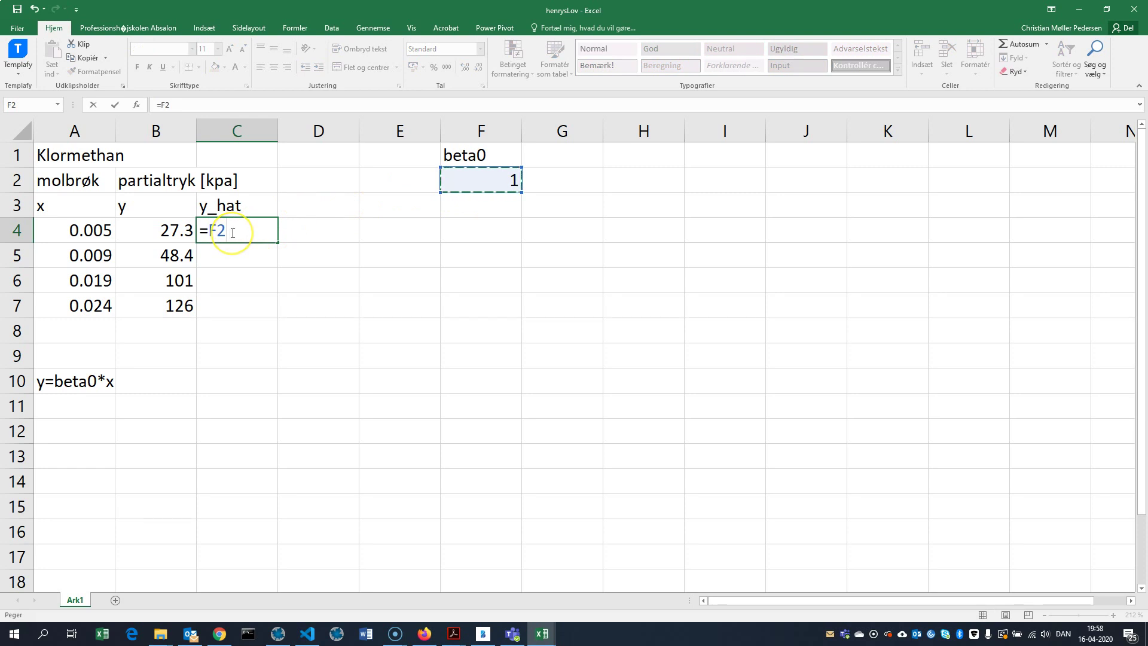
pyautogui.write('*')
pyautogui.click(67, 230)
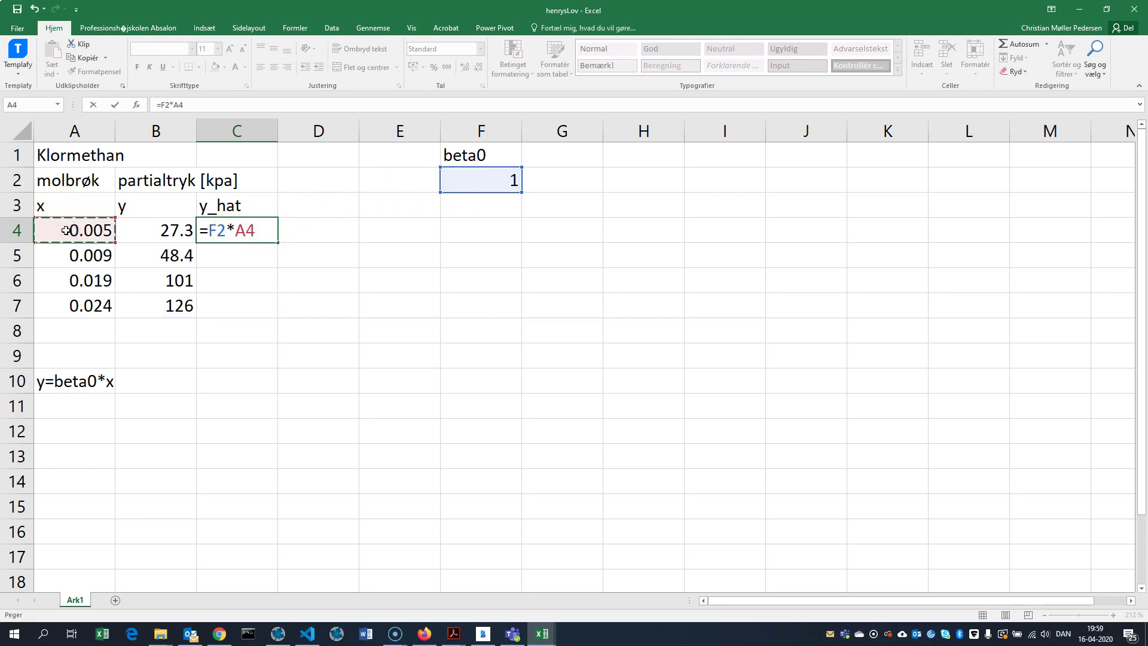
pyautogui.press('Return')
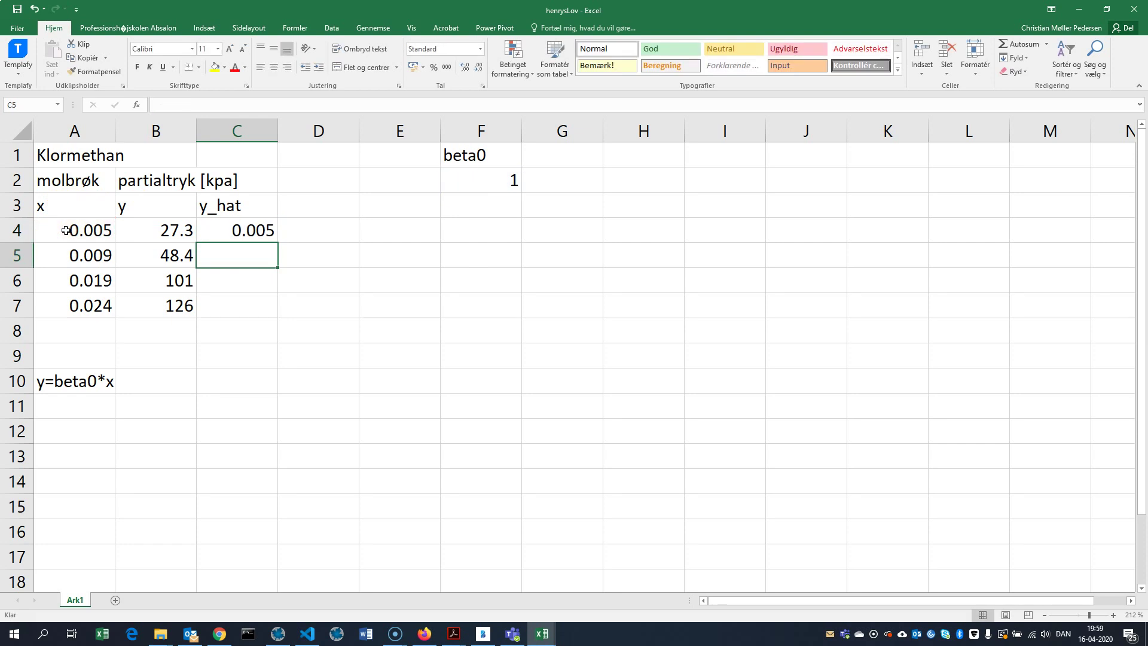
# - Make the beta0 reference in C4 absolute so the formula reads =$F$2*A4
pyautogui.click(252, 235)
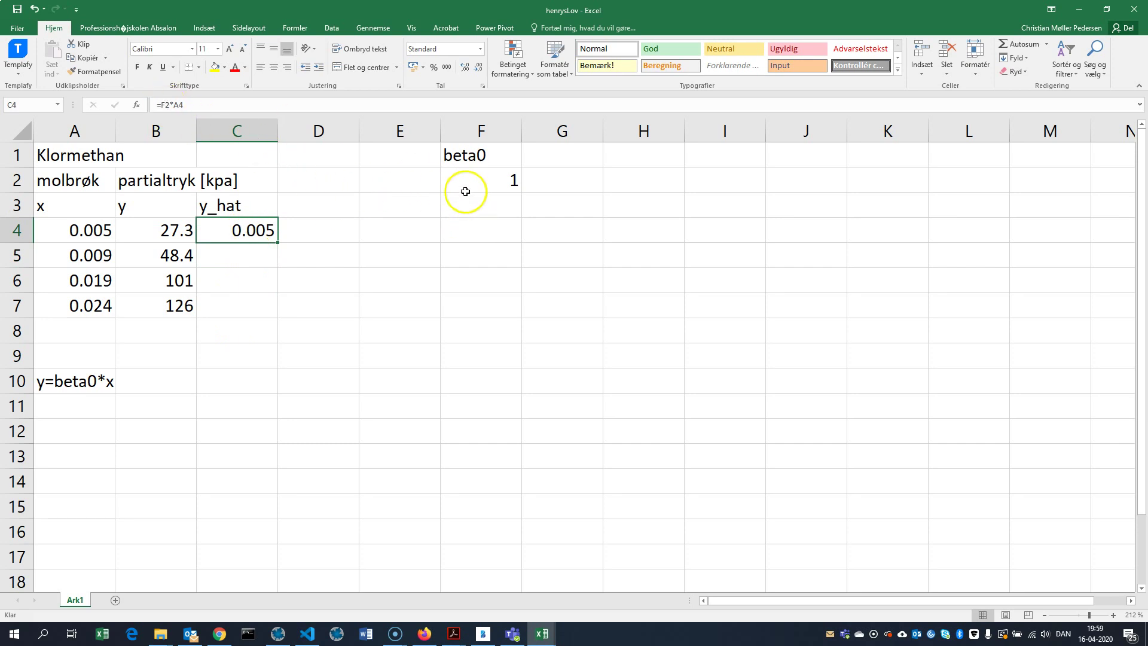
pyautogui.click(164, 103)
pyautogui.write('$')
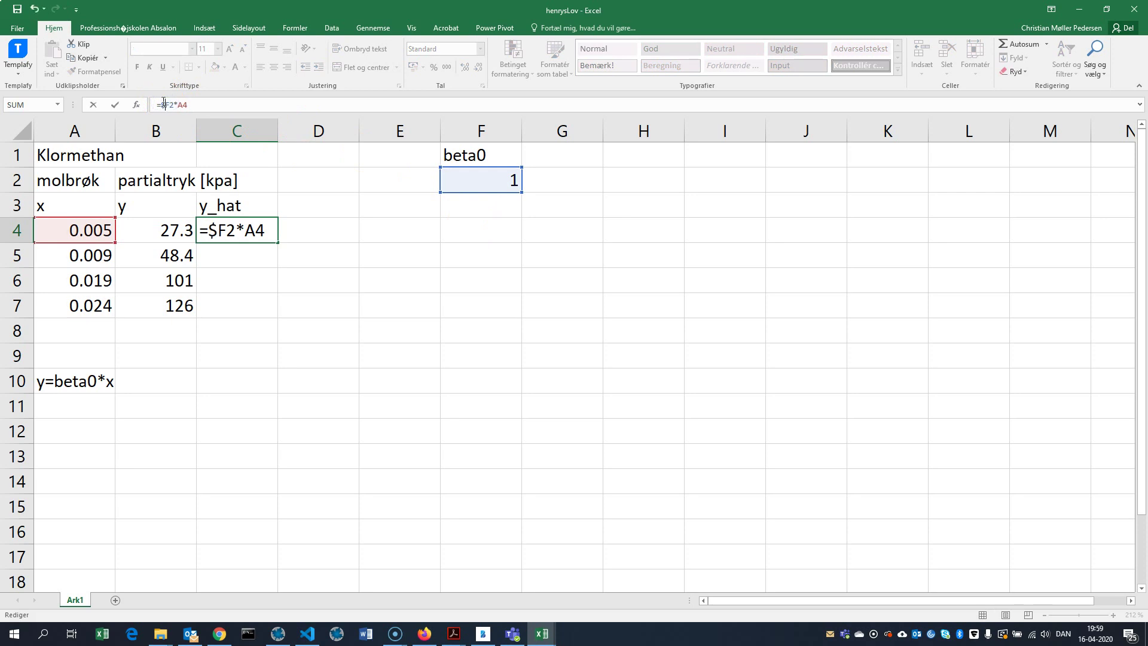
pyautogui.press('Right')
pyautogui.write('$')
pyautogui.press('Return')
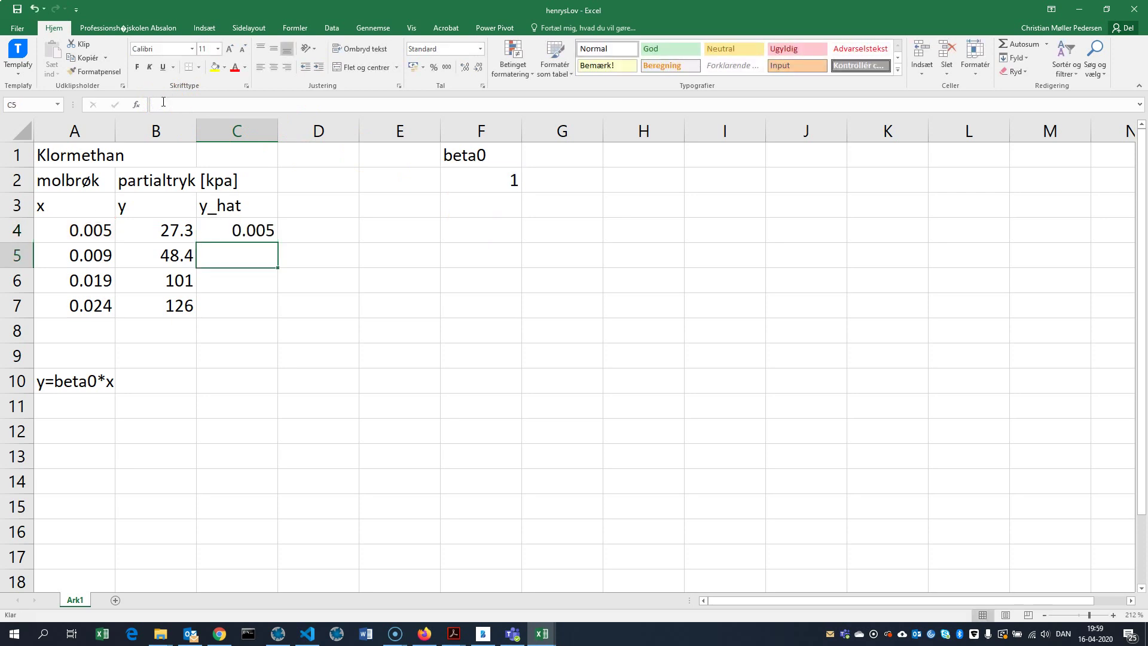
# - Copy the y_hat formula from C4 down through C7
pyautogui.click(235, 234)
pyautogui.hotkey('ctrl', 'c')
pyautogui.hotkey('shift', 'Down')
pyautogui.hotkey('shift', 'Down')
pyautogui.hotkey('shift', 'Down')
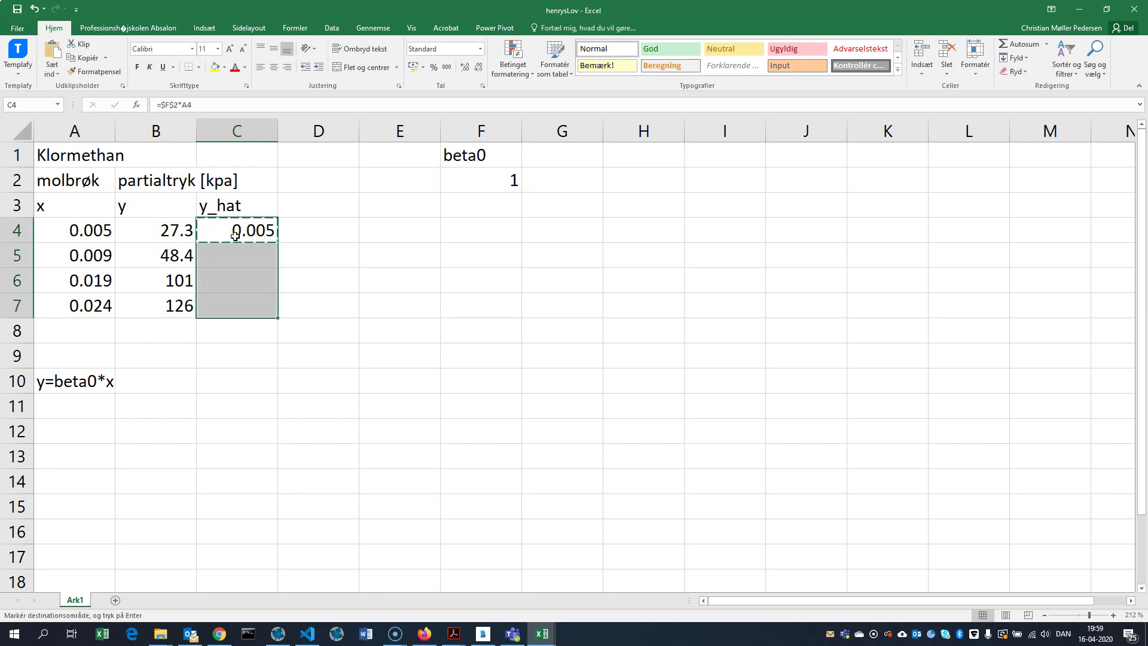
pyautogui.hotkey('ctrl', 'v')
pyautogui.click(235, 235)
pyautogui.press('Escape')
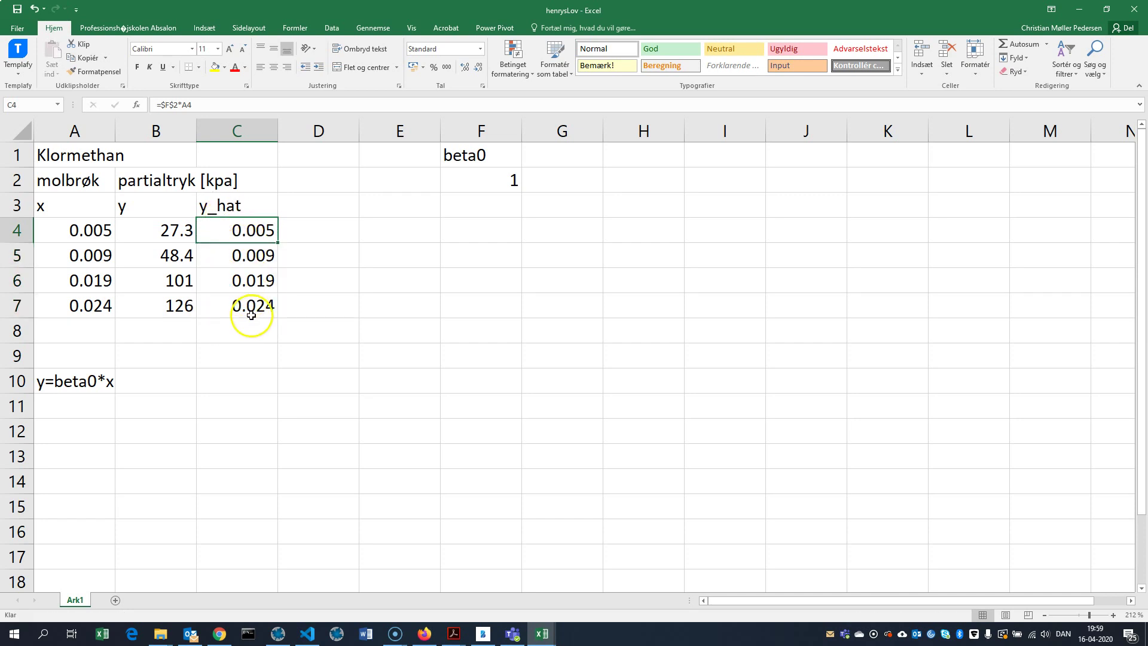
# - Enter the sum of squared errors in E8 as the array formula =SUM((B4:B7-C4:C7)^2)
pyautogui.click(146, 230)
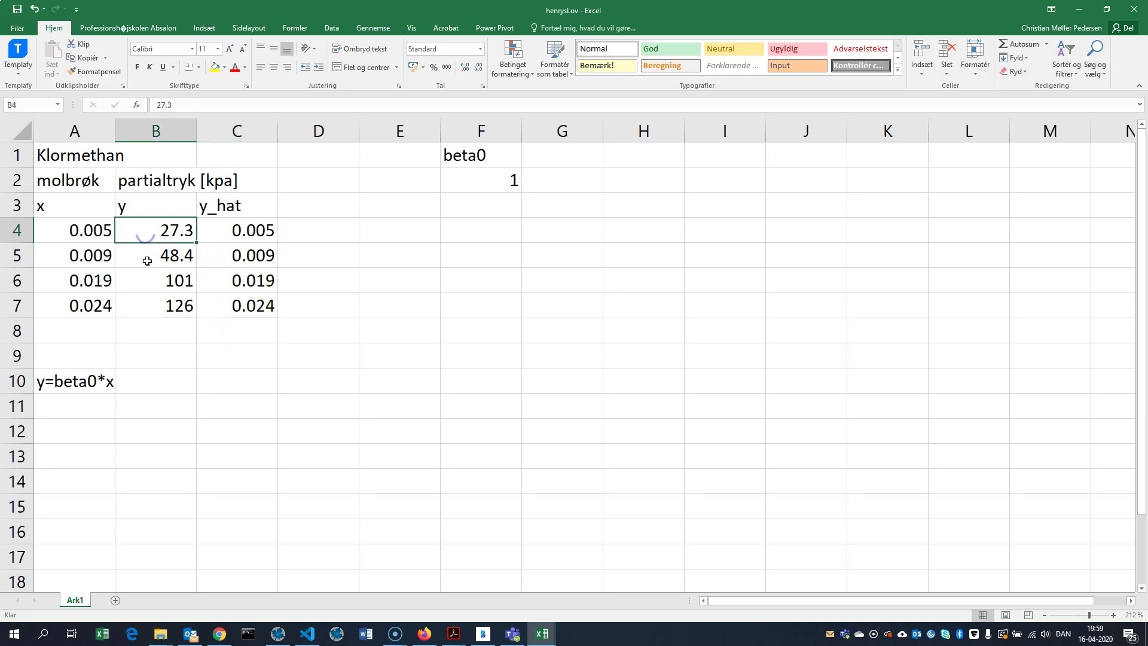
pyautogui.click(324, 208)
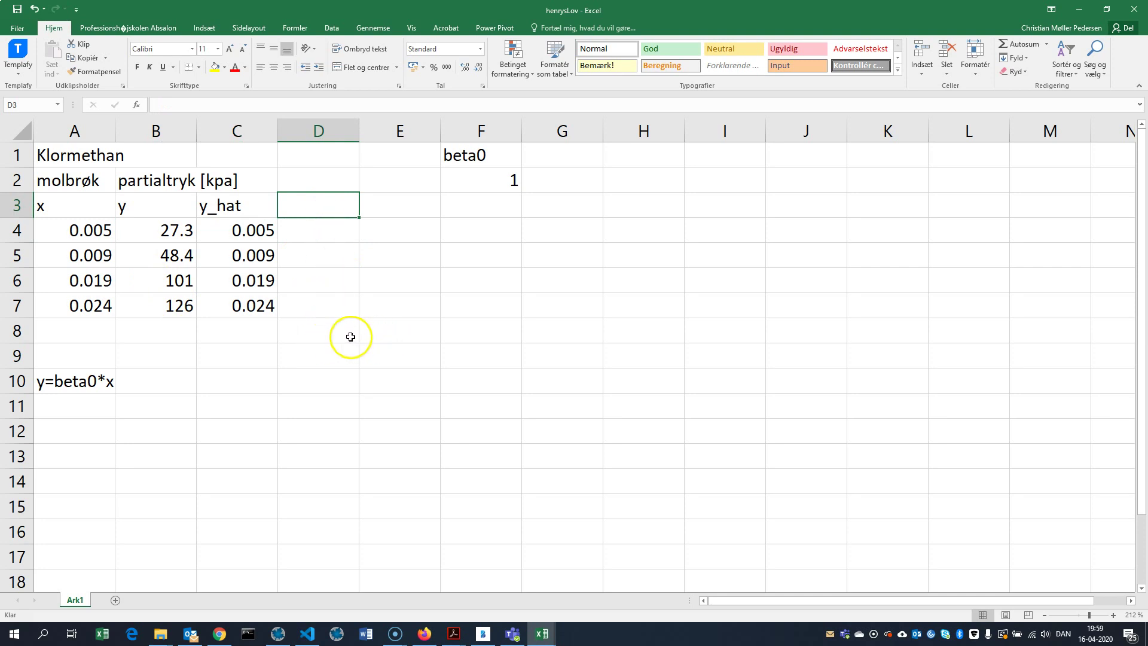
pyautogui.click(385, 337)
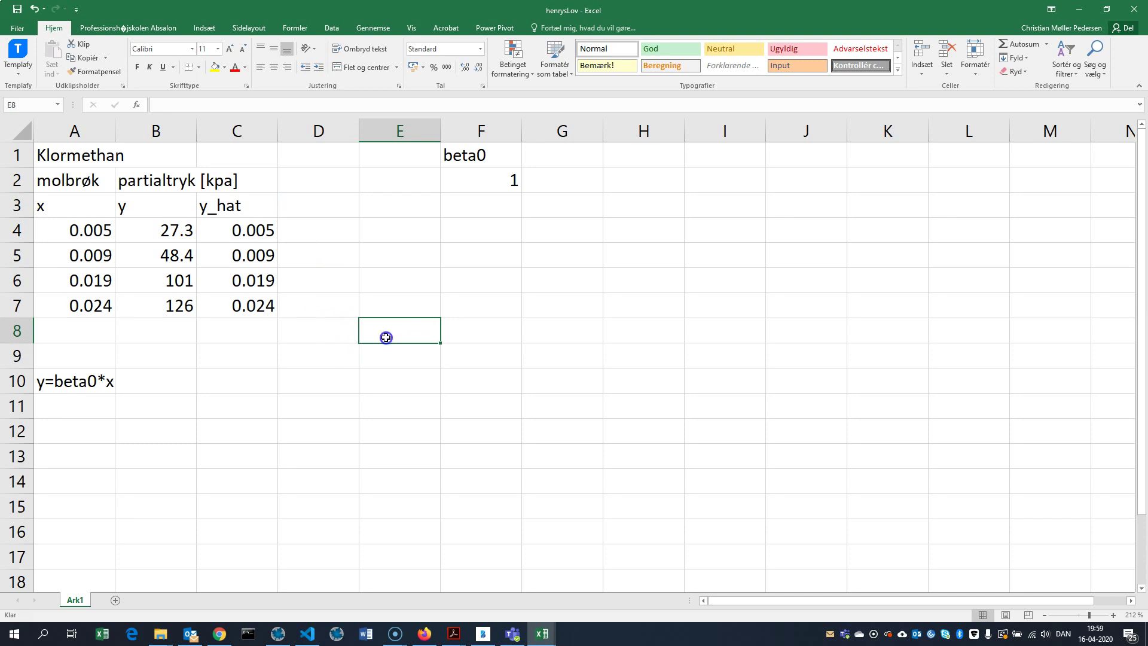
pyautogui.write('=')
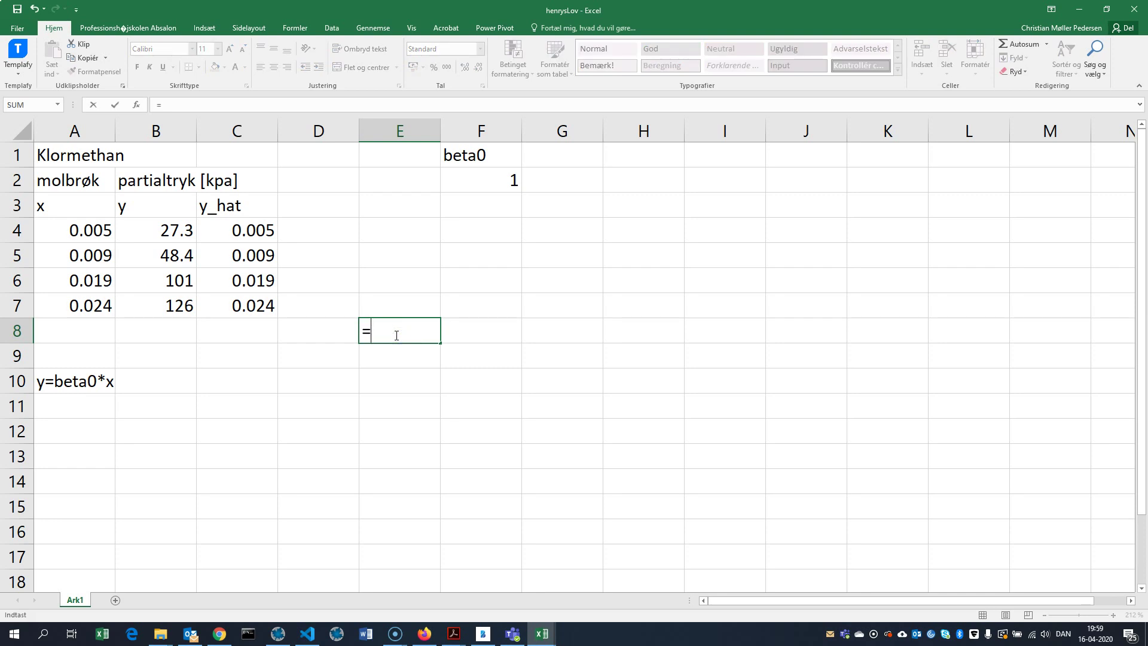
pyautogui.write('sum((')
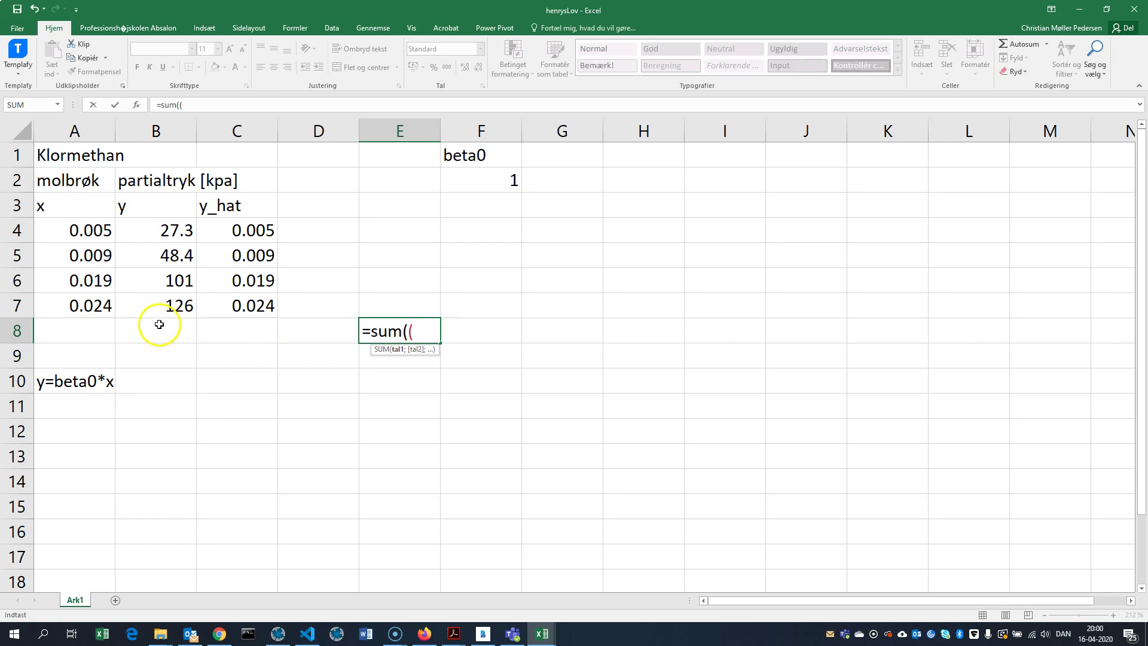
pyautogui.click(171, 230)
pyautogui.moveTo(170, 230); pyautogui.dragTo(172, 310)
pyautogui.write('-')
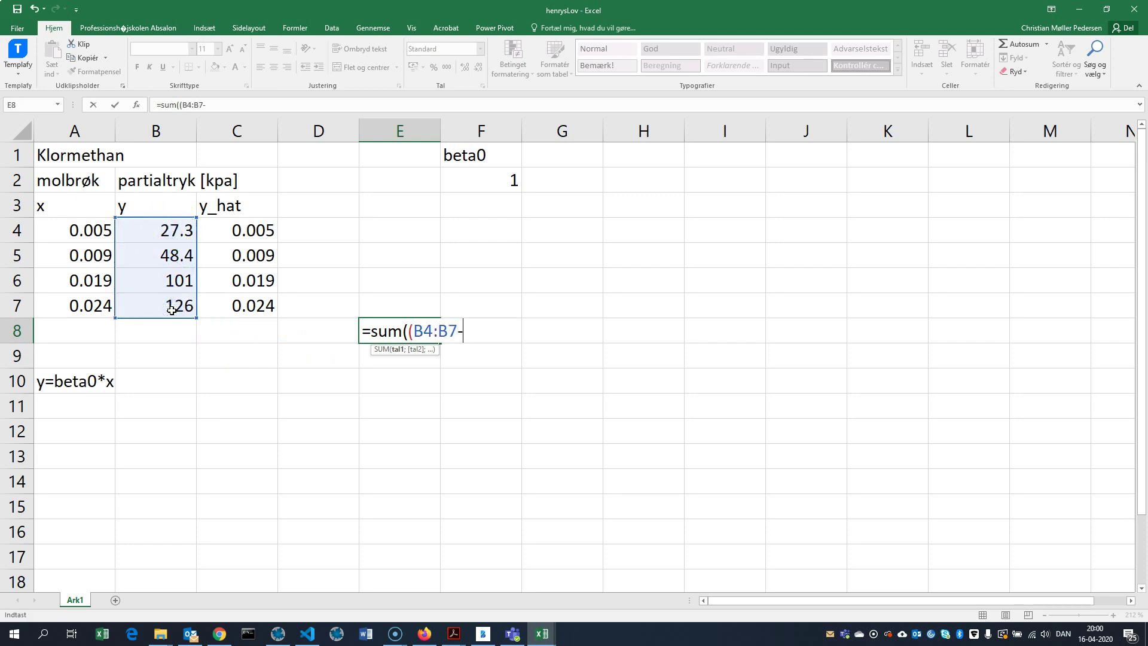
pyautogui.moveTo(257, 230); pyautogui.dragTo(247, 307)
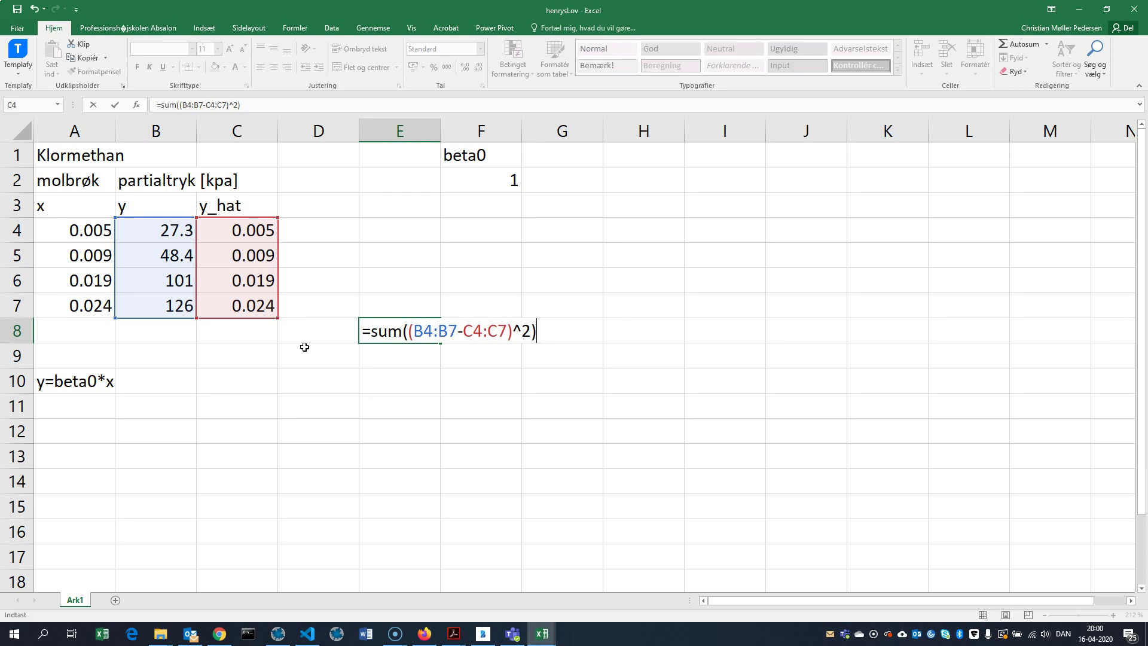
pyautogui.hotkey('ctrl', 'shift', 'Return')
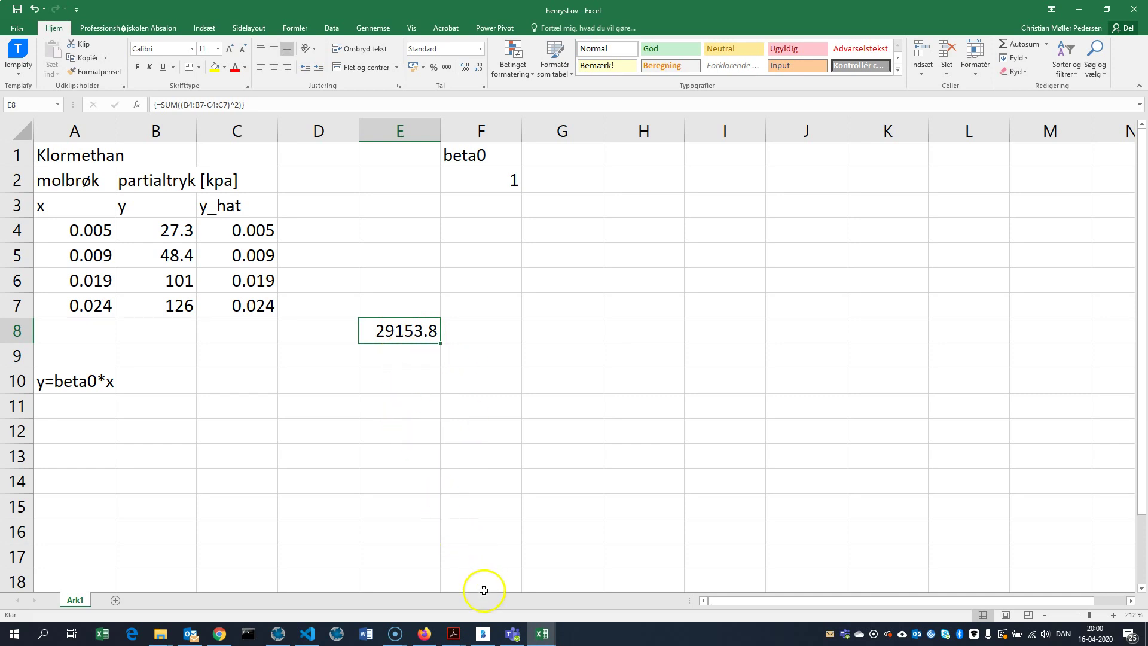
# - Switch to Bamboo Paper to review the squared-error minimisation formula, and return to the henrysLov workbook in Excel
pyautogui.click(485, 634)
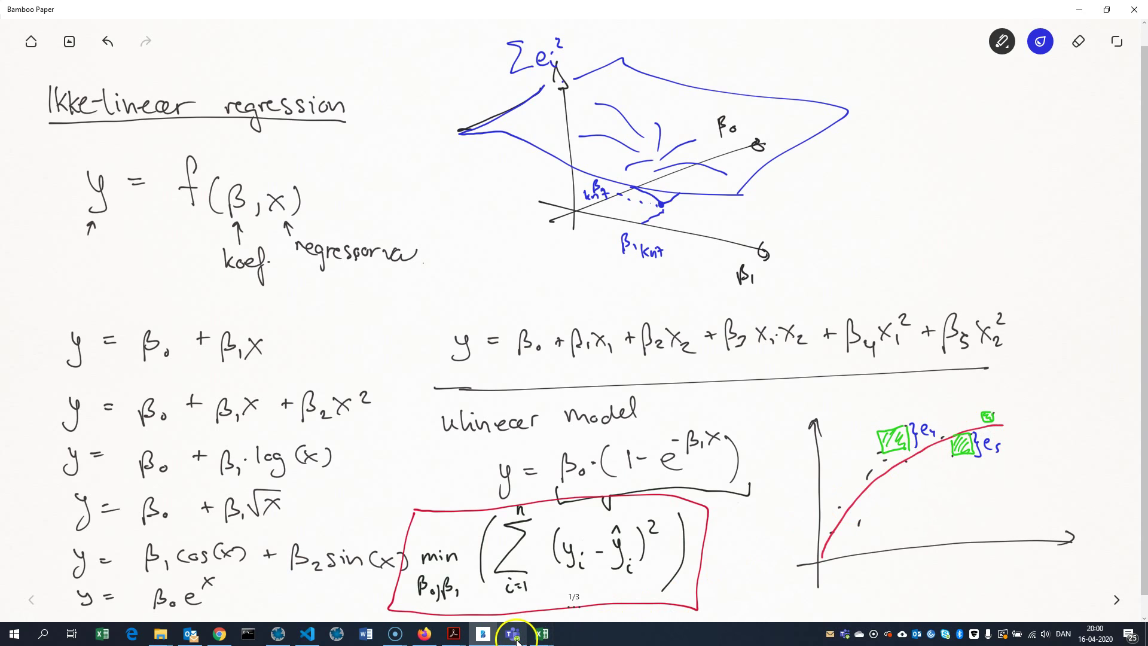
pyautogui.moveTo(542, 641)
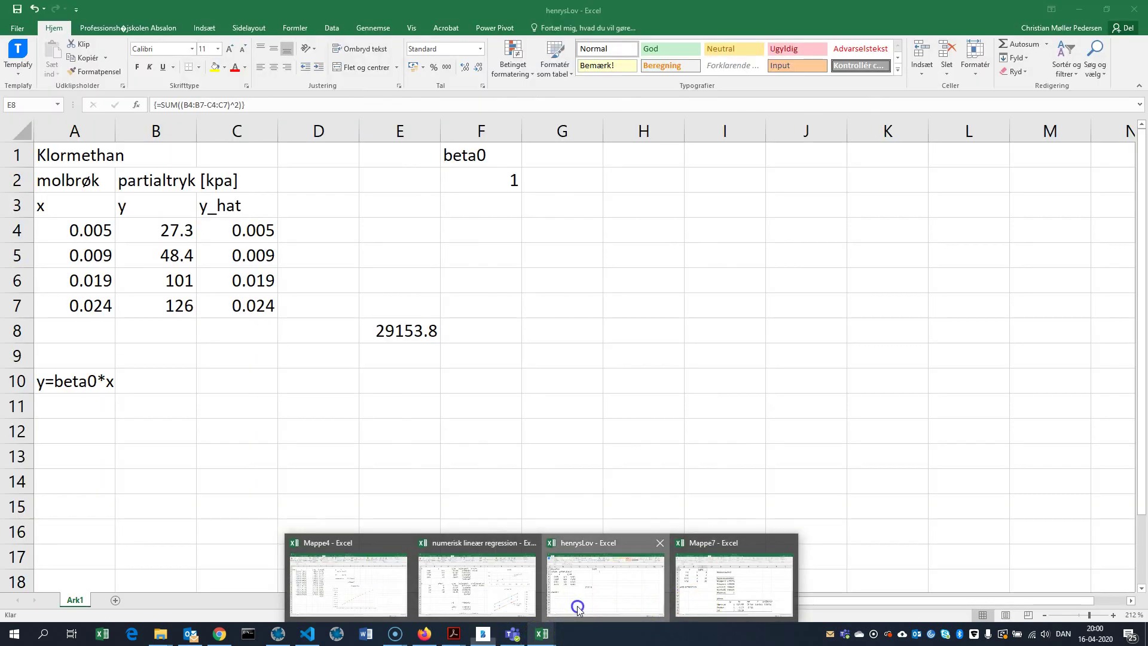
pyautogui.click(578, 608)
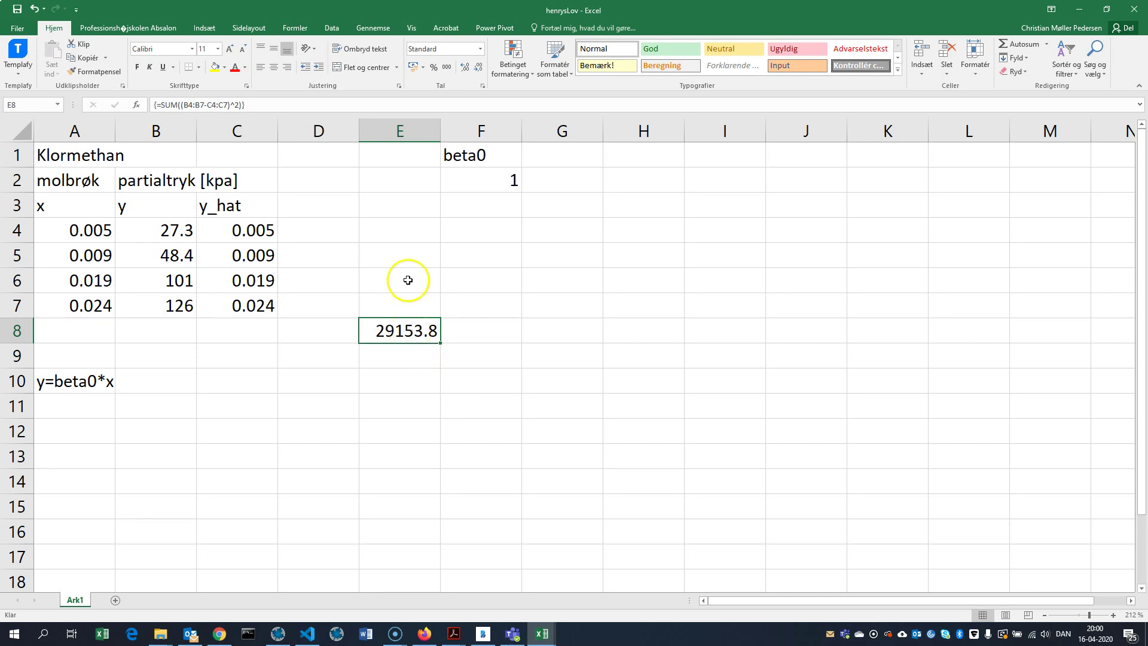
# - Try beta0 values of 3 and 300 in F2 before setting it to 1000
pyautogui.click(482, 183)
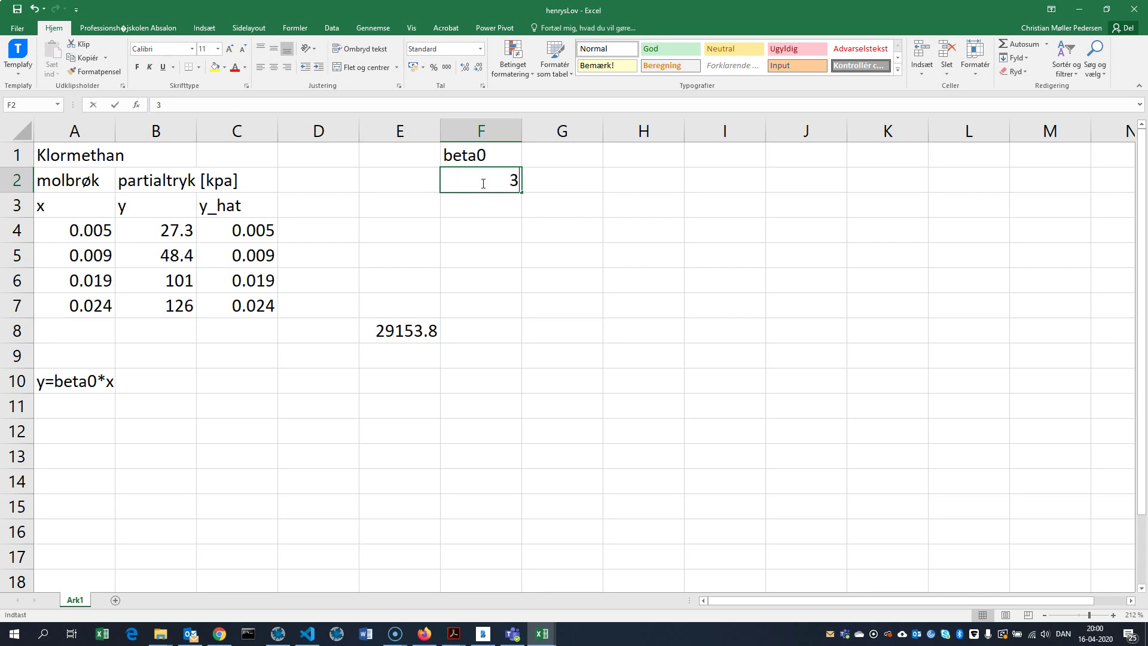
pyautogui.press('Return')
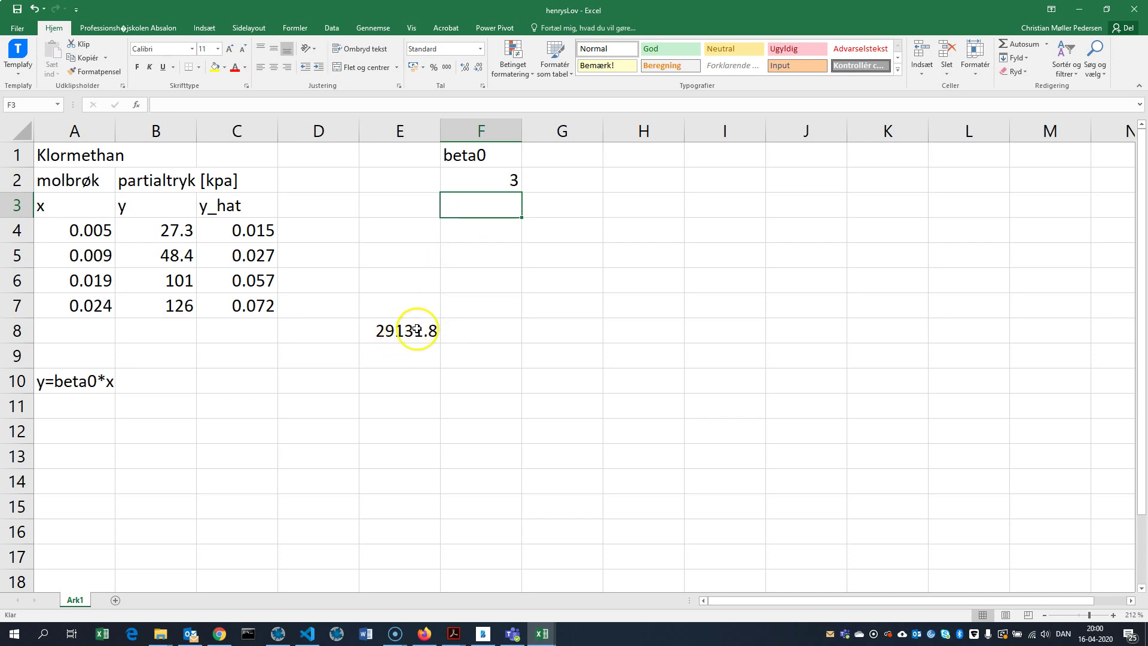
pyautogui.click(504, 182)
pyautogui.write('300')
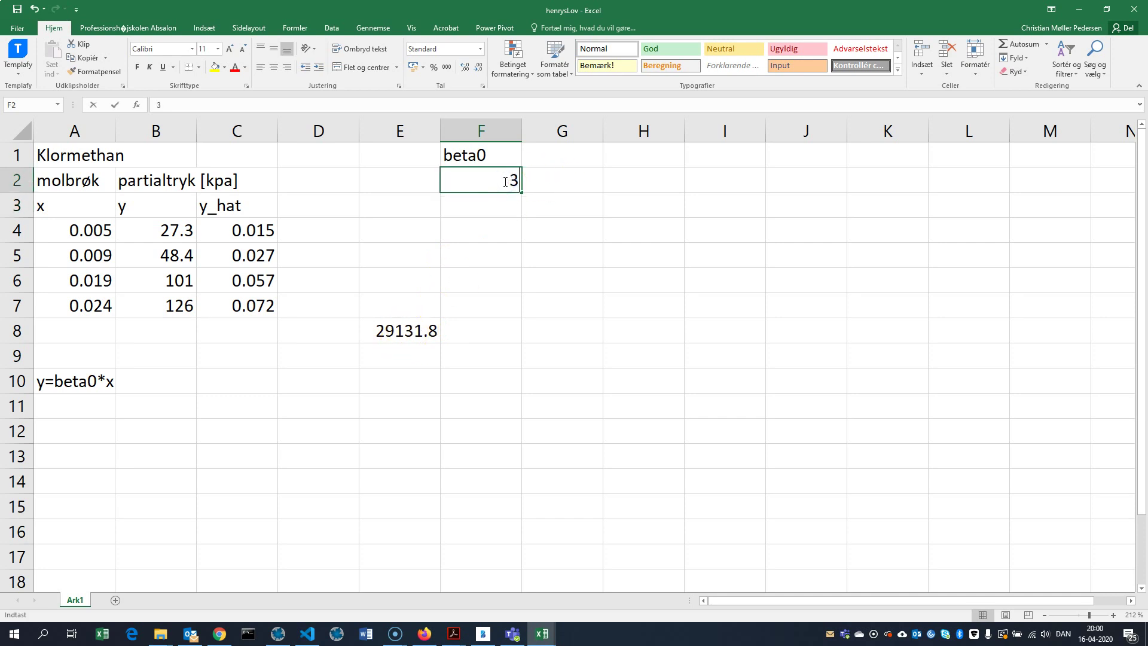
pyautogui.press('Return')
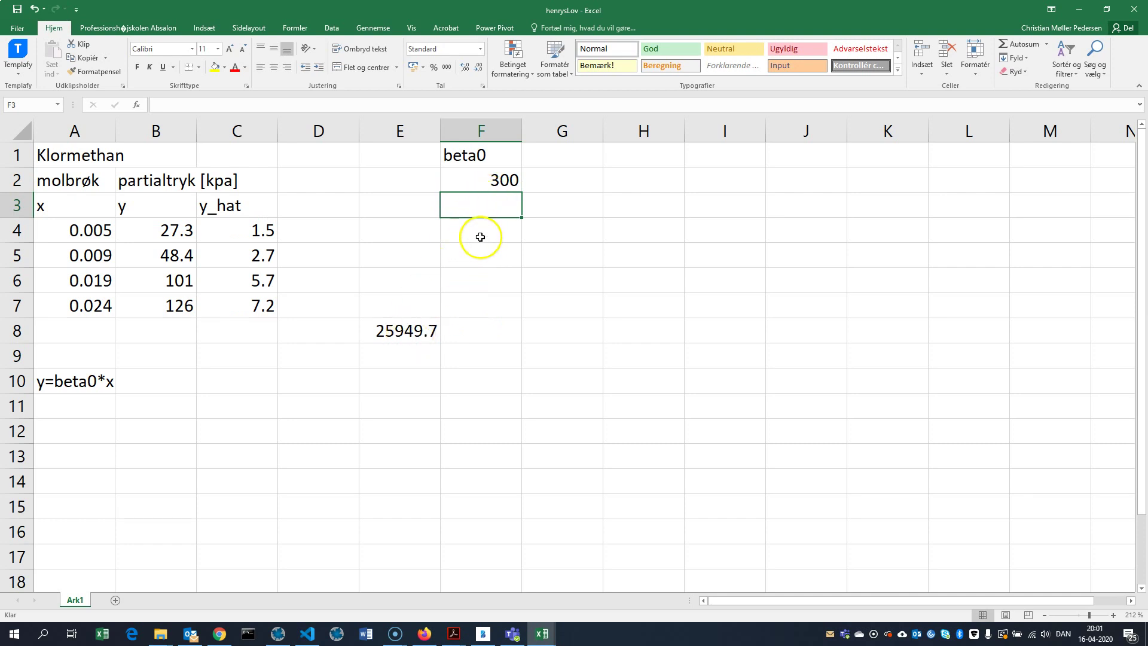
pyautogui.click(494, 180)
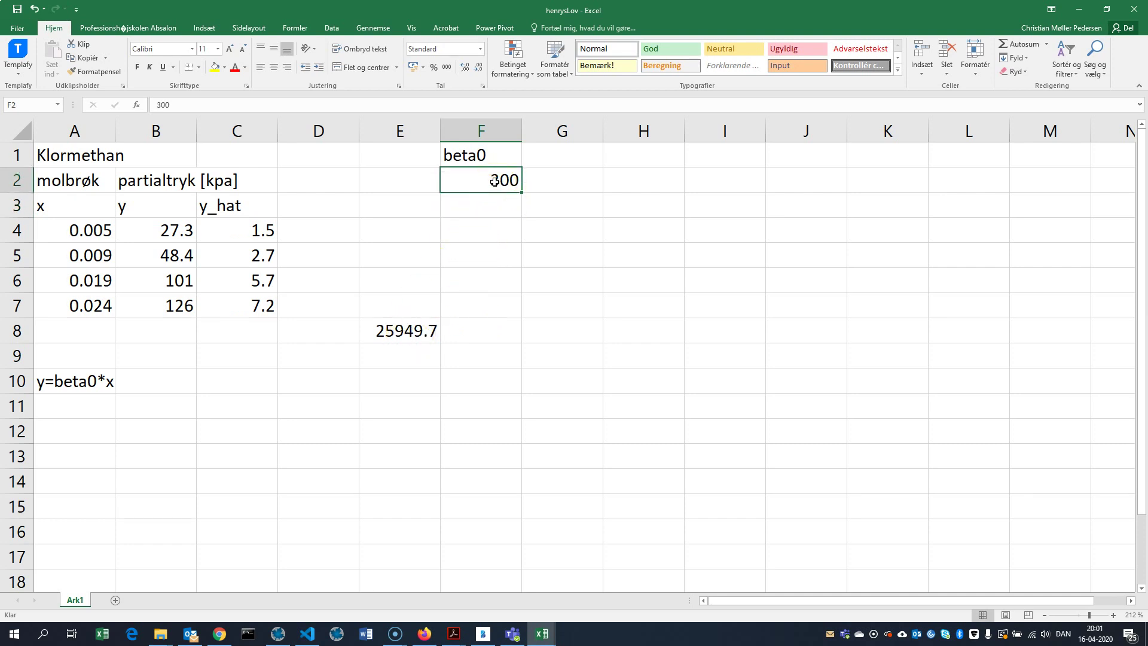
pyautogui.write('100')
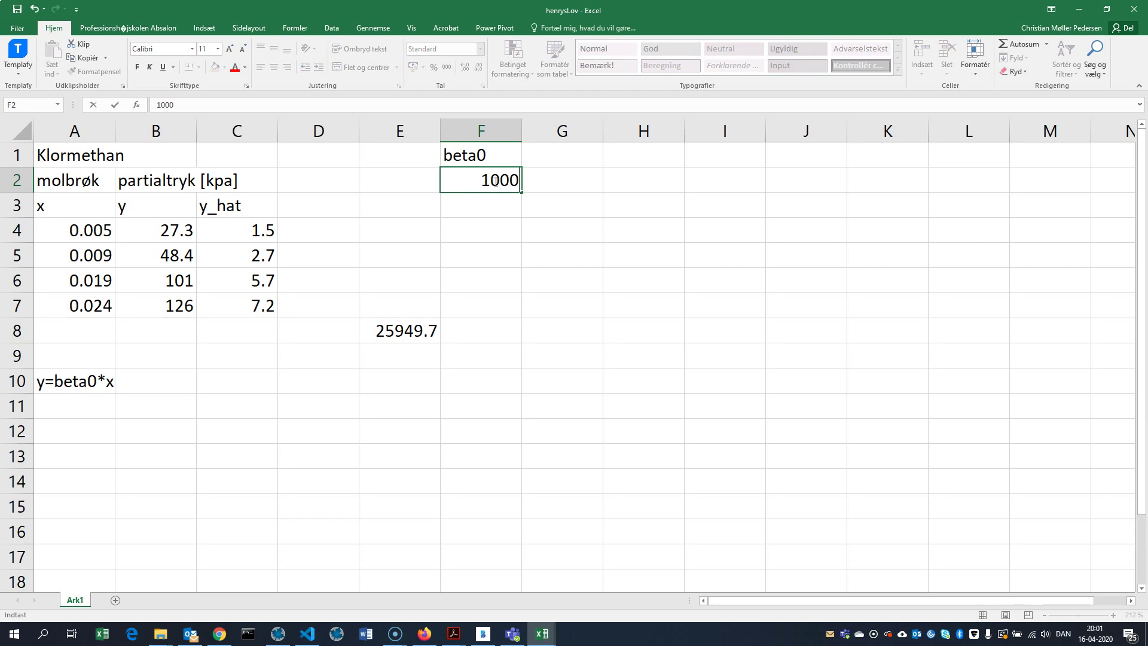
pyautogui.write('0')
pyautogui.press('Return')
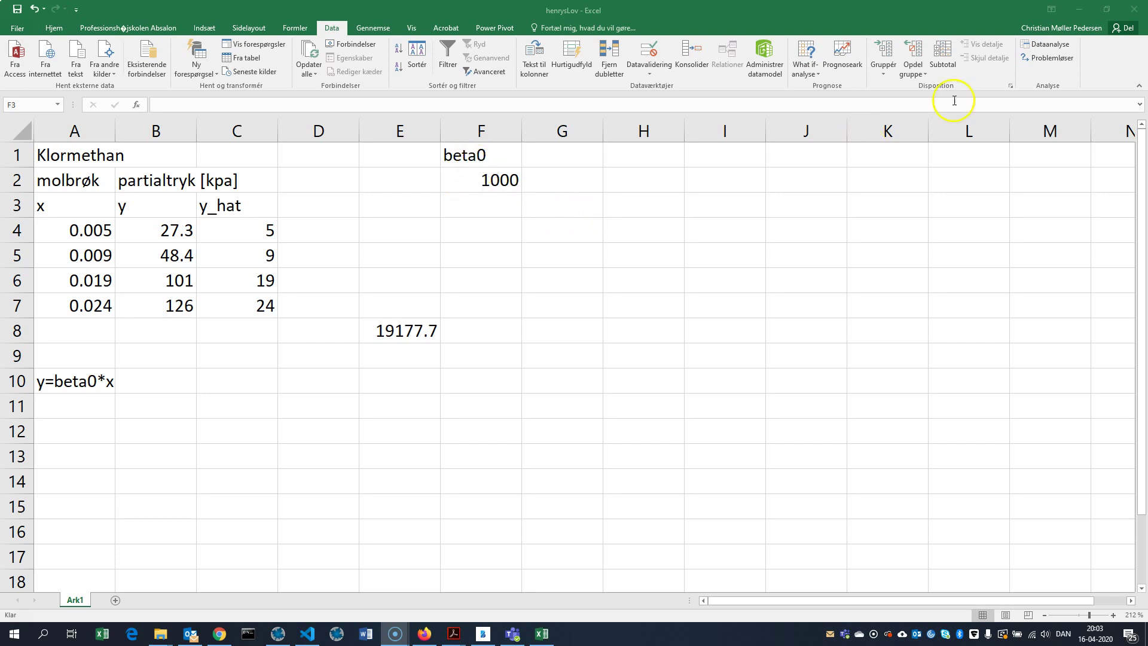
# - Configure Solver to minimise the sum of squared errors in E8
pyautogui.click(1057, 59)
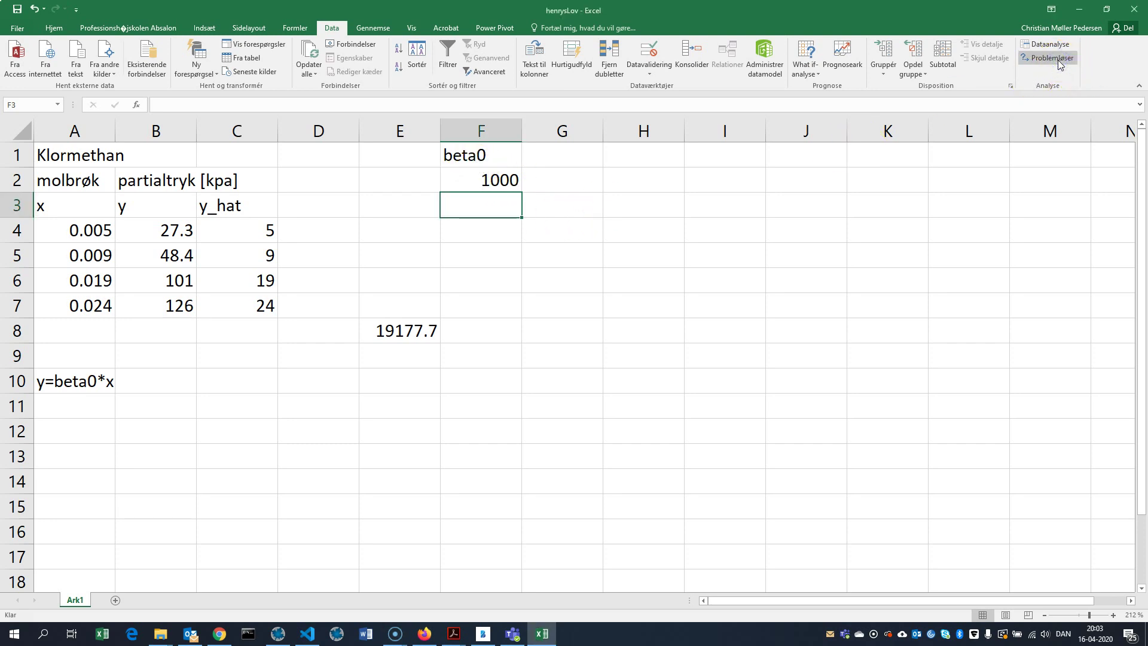
pyautogui.click(1053, 58)
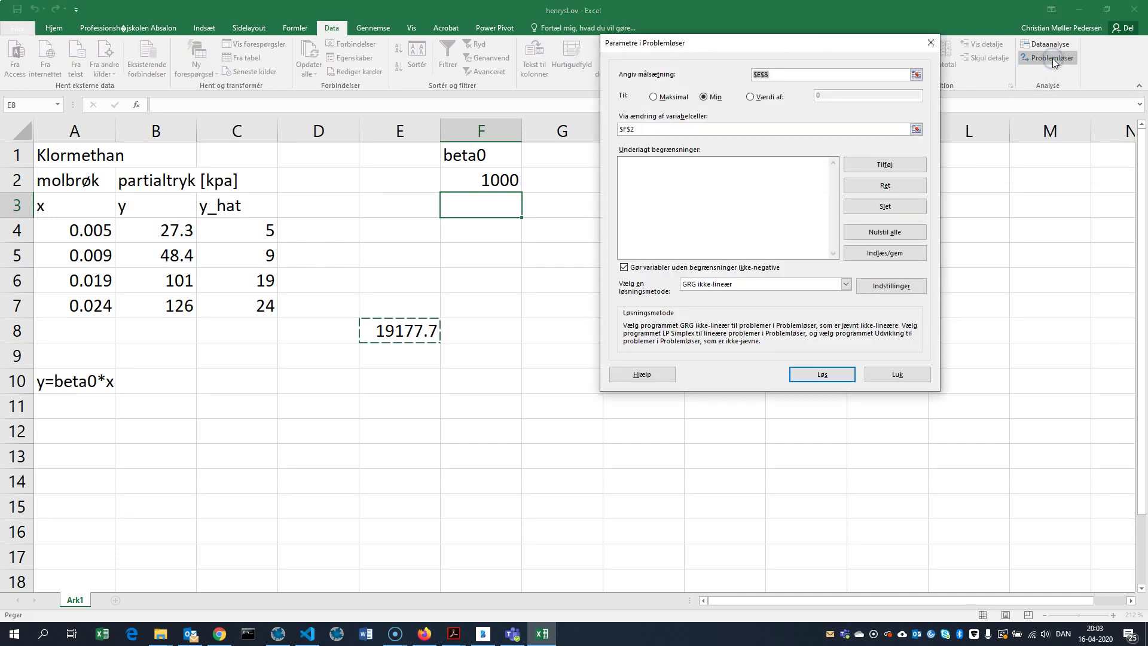
pyautogui.click(917, 75)
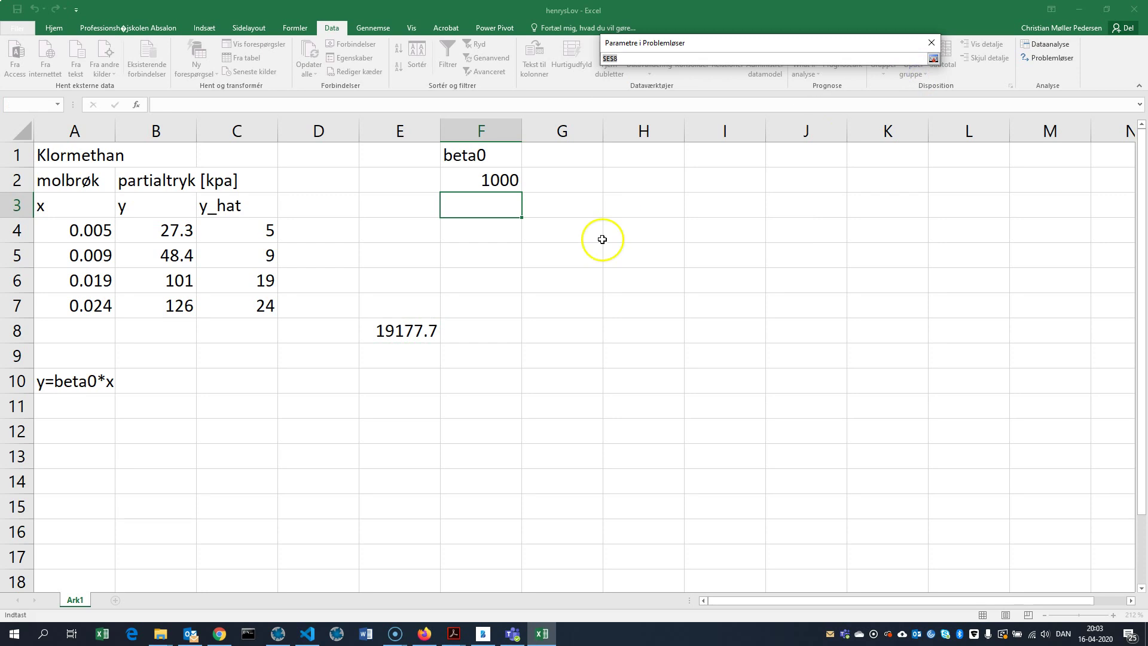
pyautogui.click(404, 332)
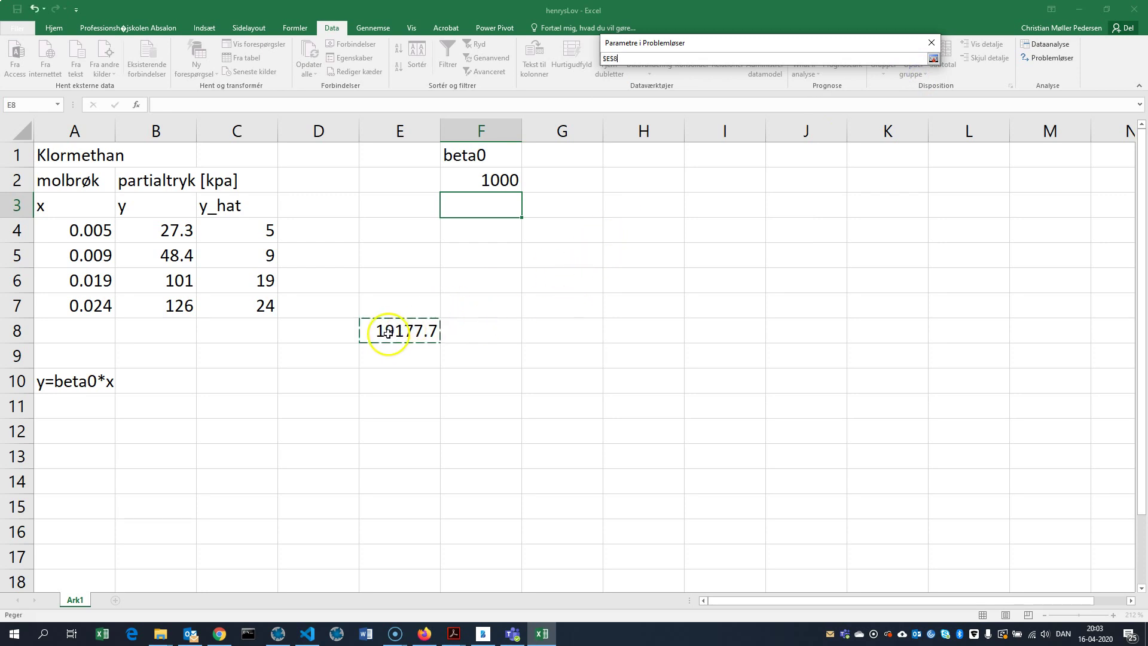
pyautogui.click(933, 59)
pyautogui.click(712, 95)
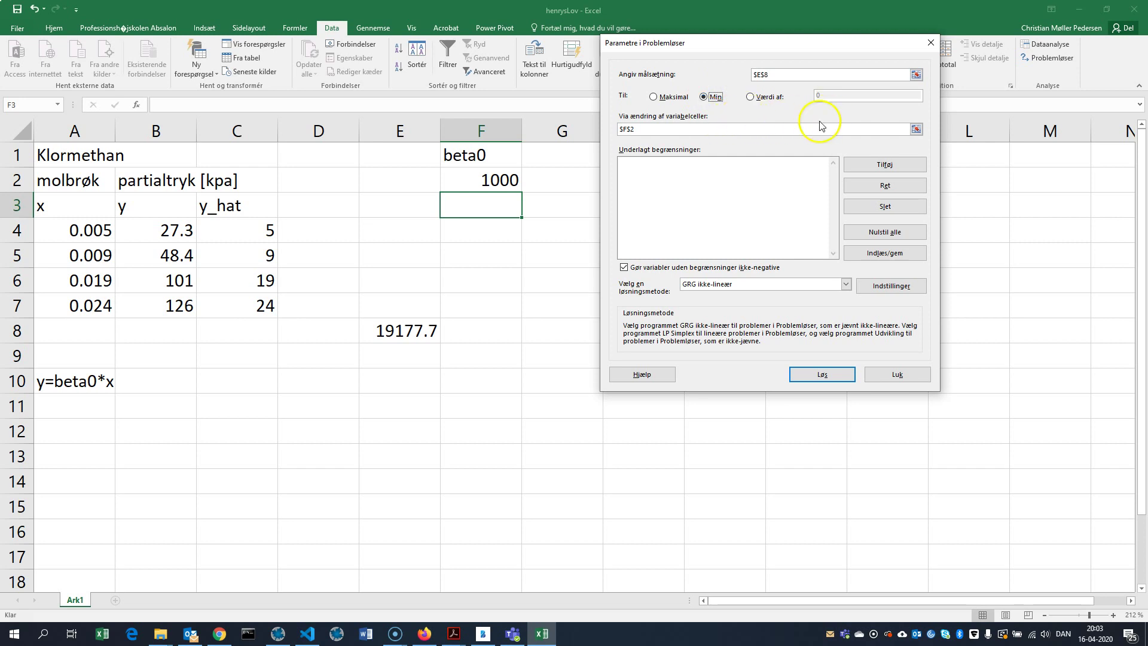
# - Set F2 as Solver's variable cell, solve for beta0 and keep the solution
pyautogui.click(916, 131)
pyautogui.click(477, 185)
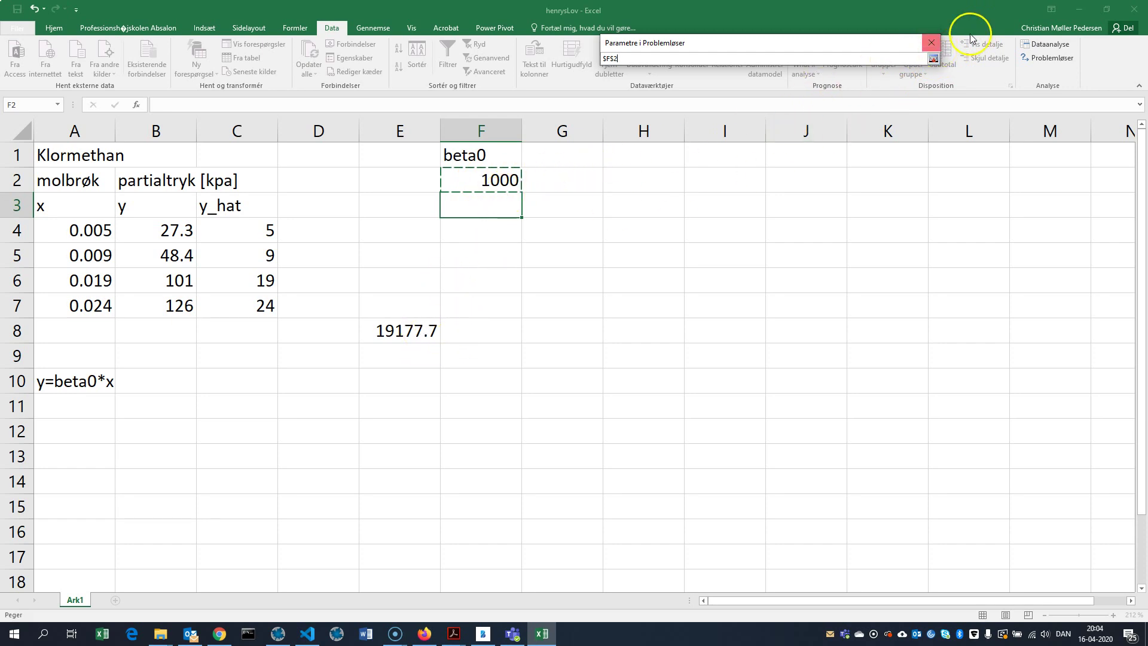
pyautogui.click(934, 59)
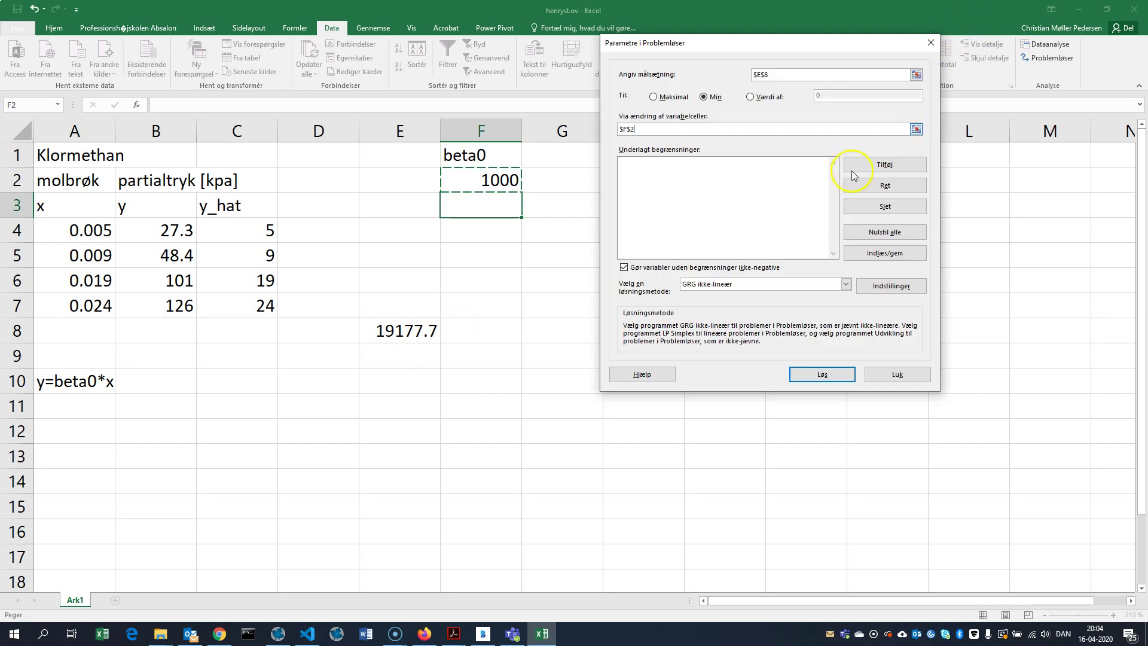
pyautogui.click(830, 375)
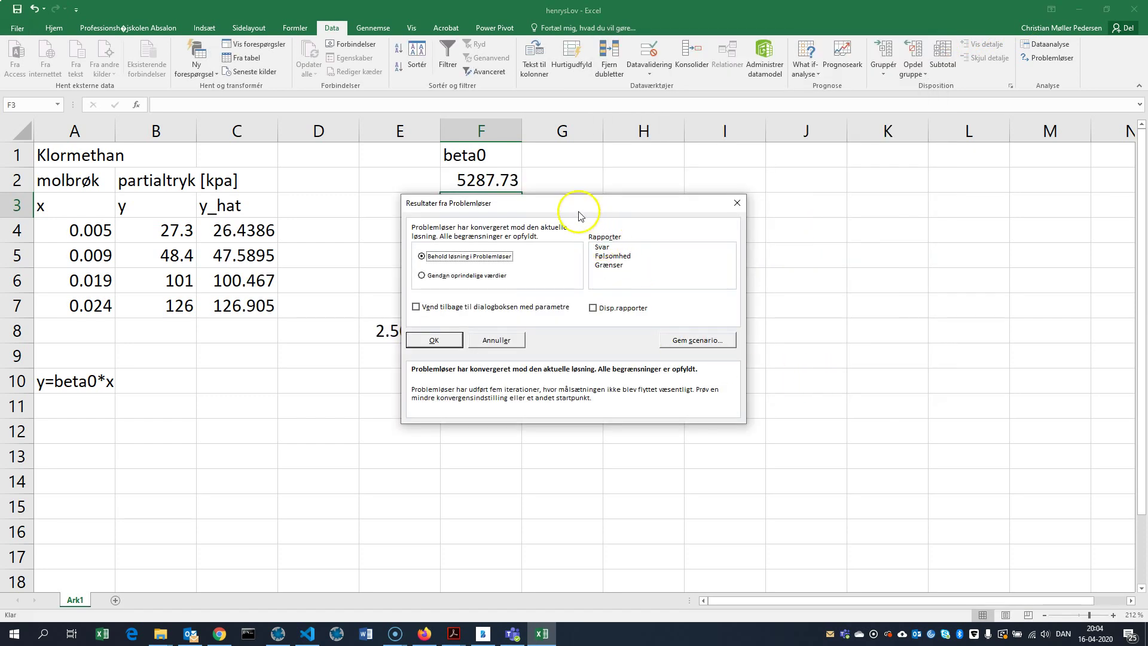
pyautogui.moveTo(582, 210); pyautogui.dragTo(804, 227)
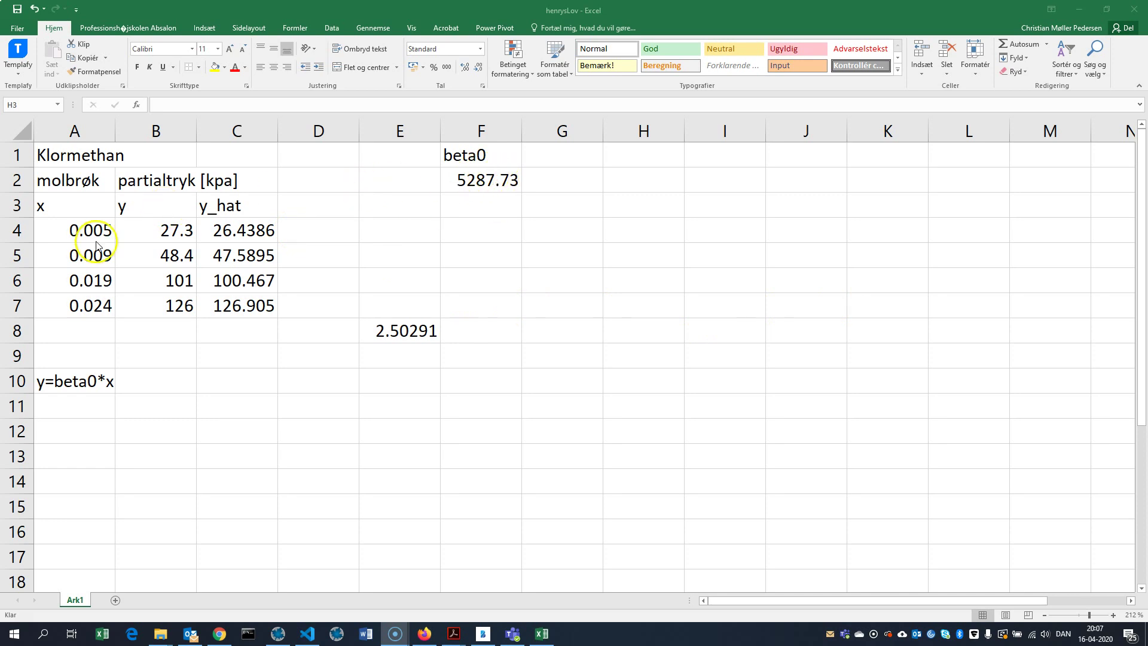
# - Insert an empty scatter chart on the worksheet
pyautogui.click(210, 28)
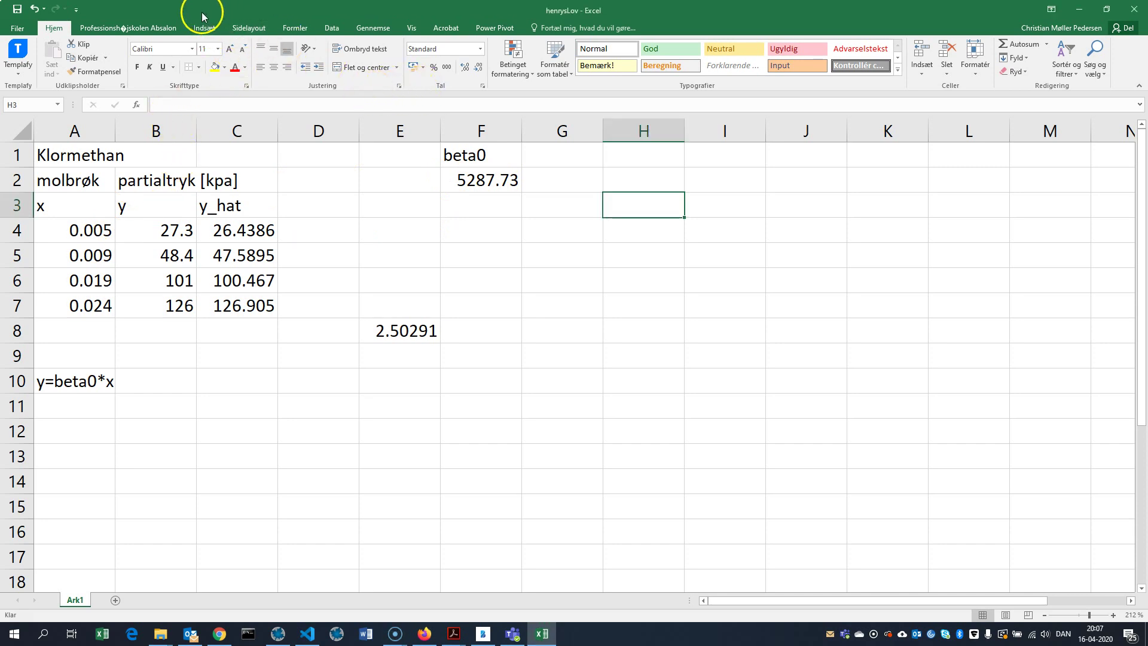
pyautogui.click(205, 30)
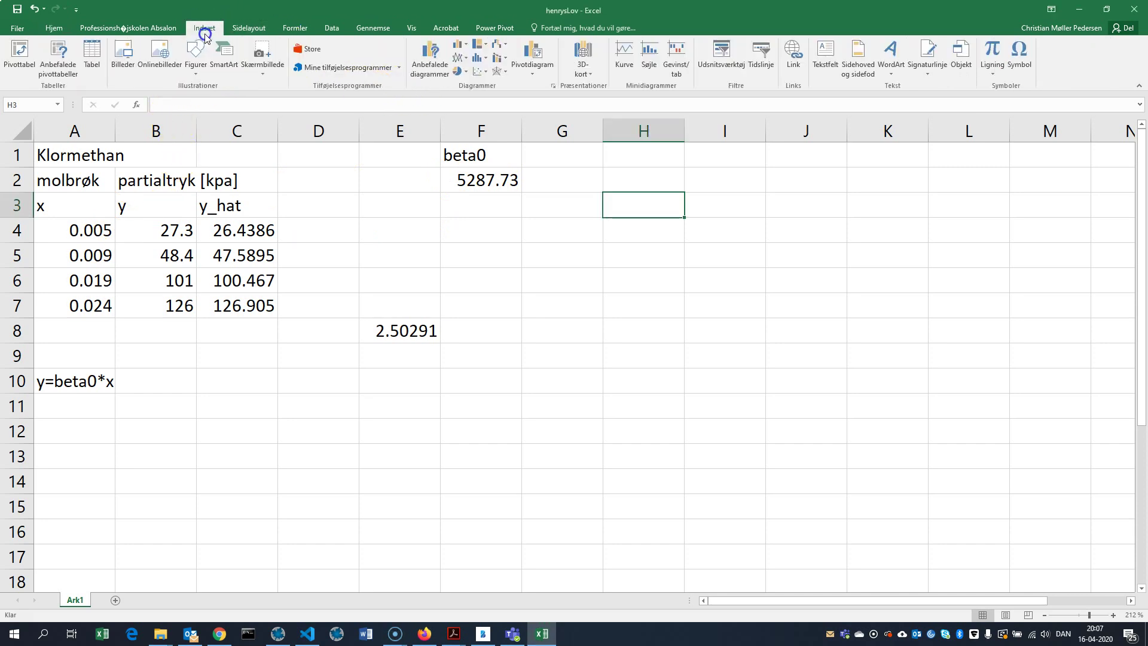
pyautogui.click(480, 73)
pyautogui.click(488, 109)
# - Add a data series to the scatter chart with x values A4:A7 and y values B4:B7
pyautogui.rightClick(440, 333)
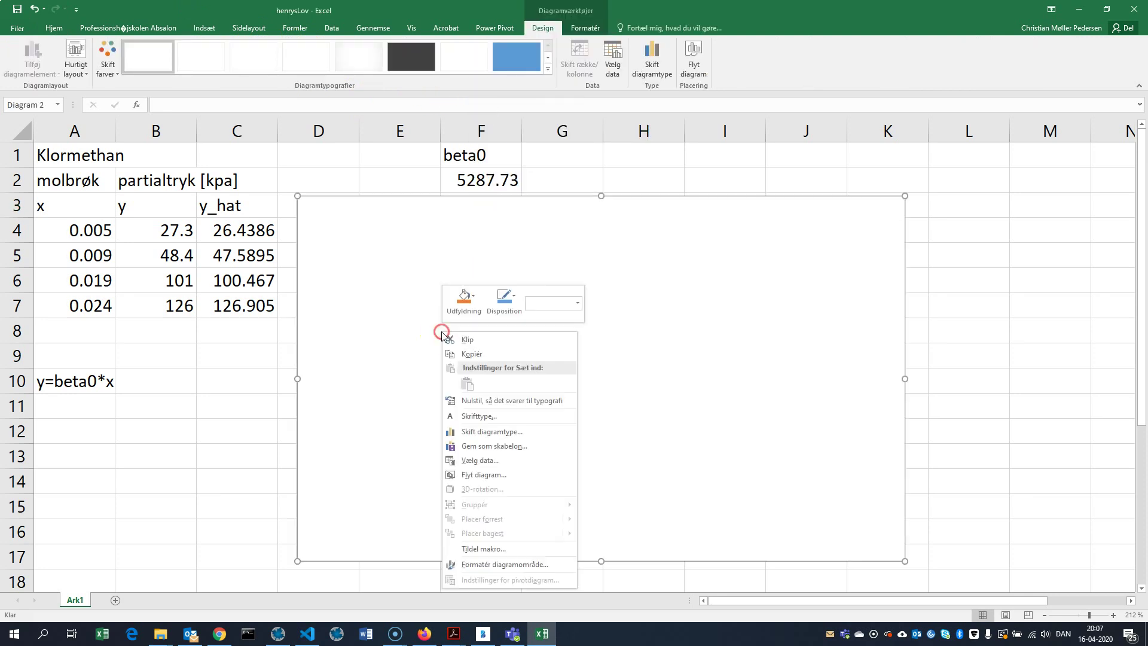
pyautogui.click(479, 461)
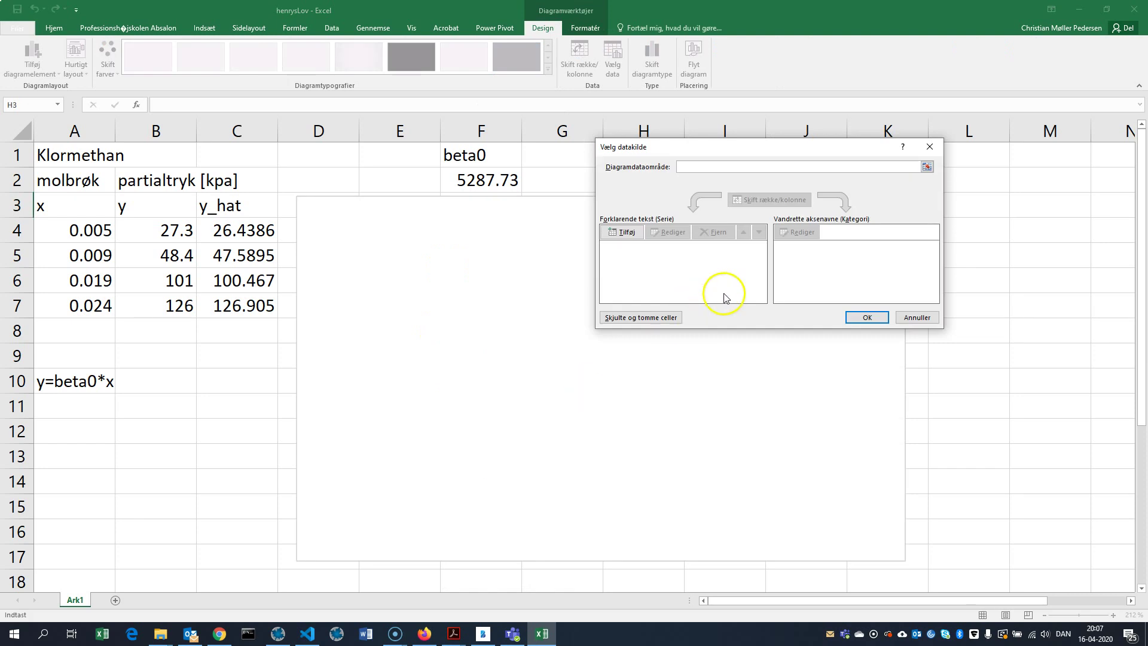
pyautogui.click(622, 232)
pyautogui.click(795, 238)
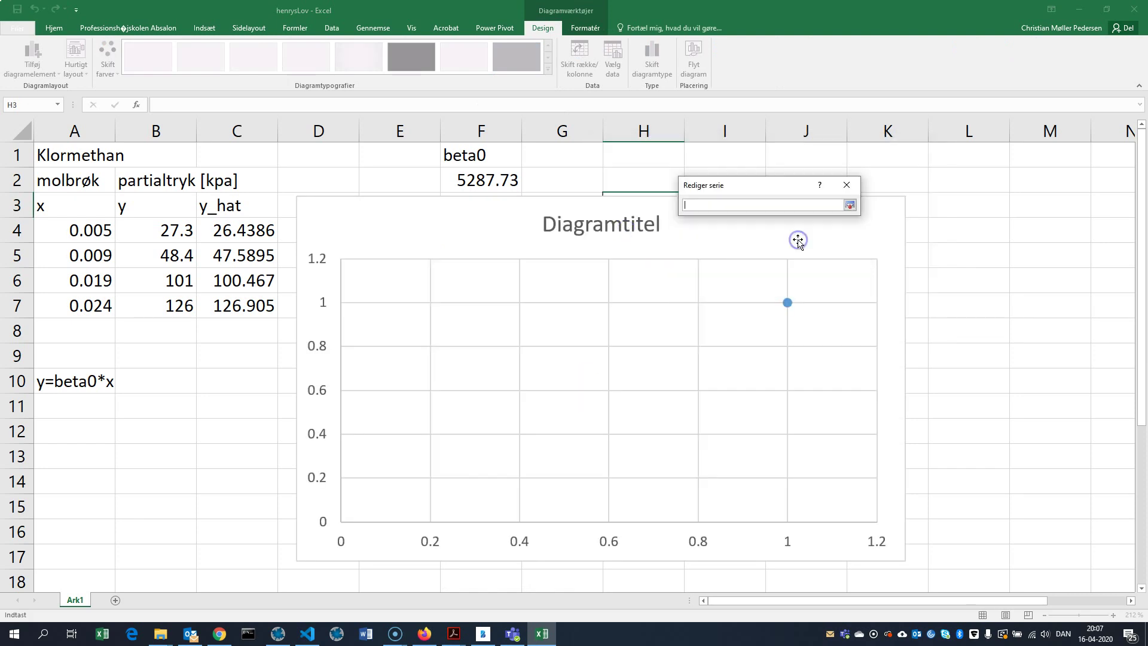
pyautogui.moveTo(68, 231); pyautogui.dragTo(62, 306)
pyautogui.click(849, 205)
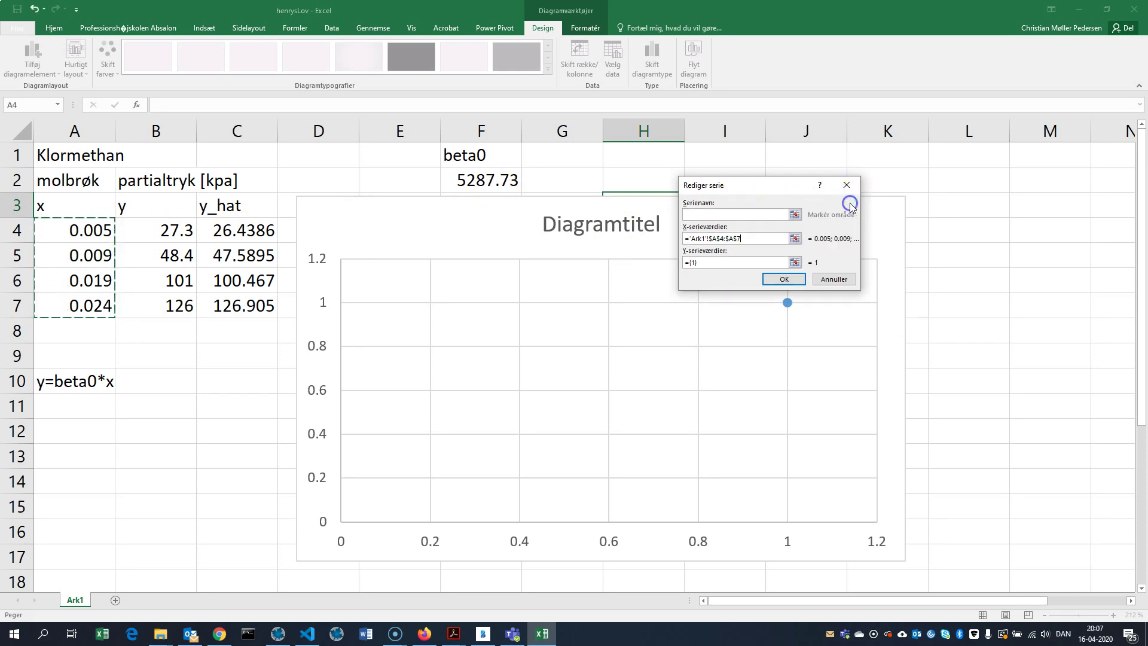
pyautogui.click(795, 263)
pyautogui.moveTo(120, 226); pyautogui.dragTo(131, 304)
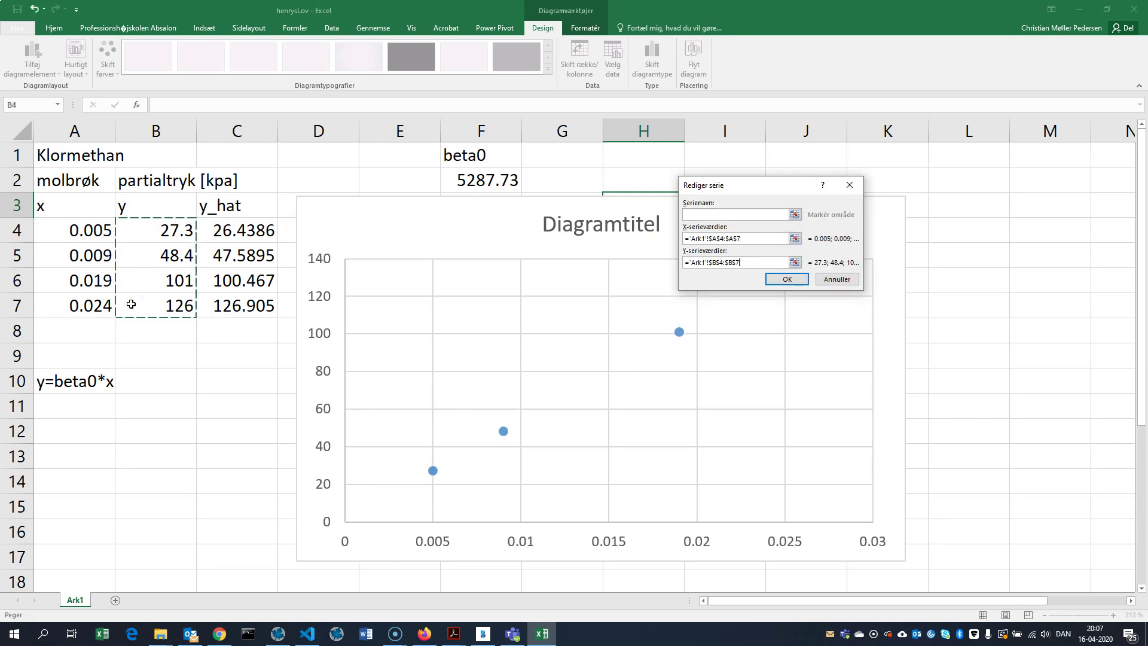
pyautogui.click(787, 280)
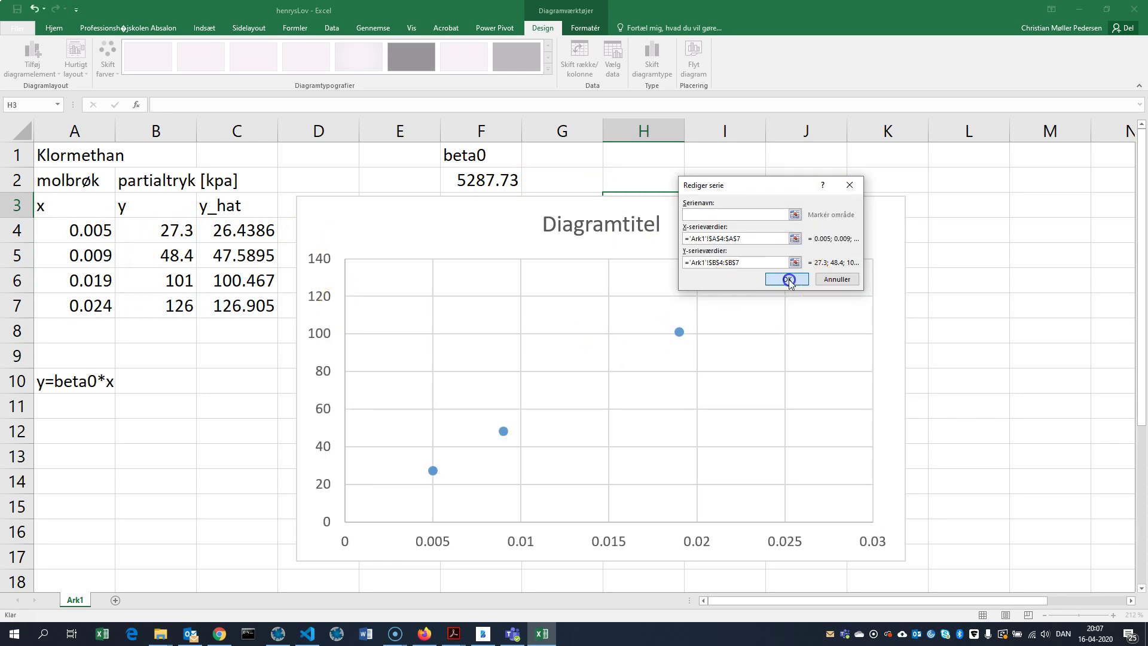
pyautogui.click(862, 317)
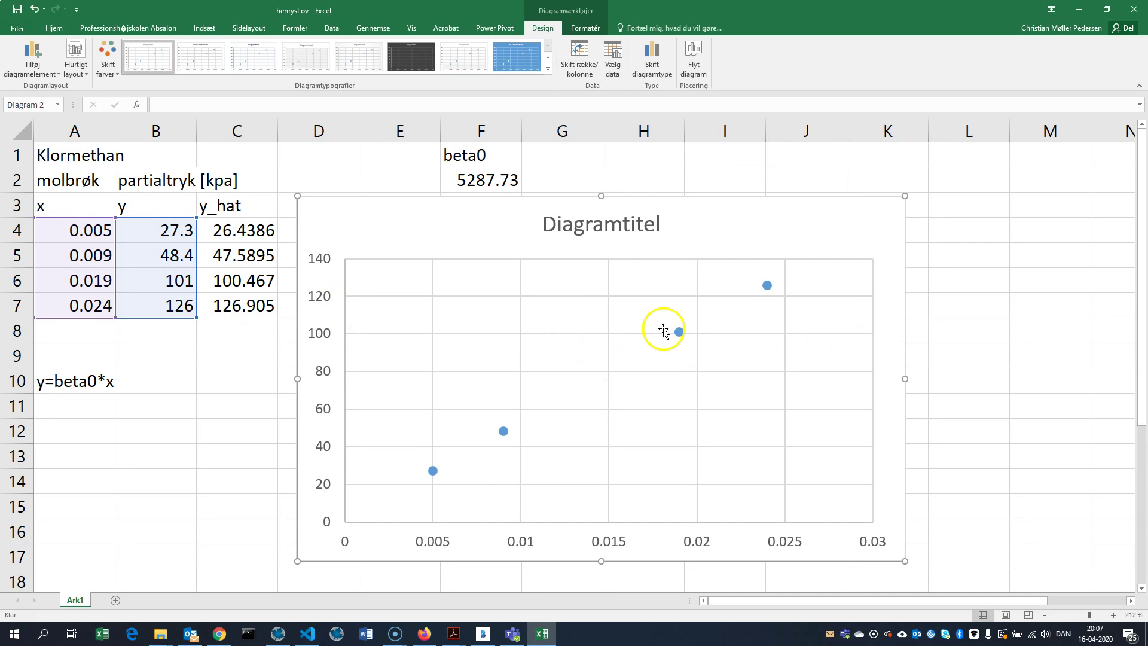
# - Add a linear trendline to the plotted series and display its equation on the chart
pyautogui.rightClick(678, 331)
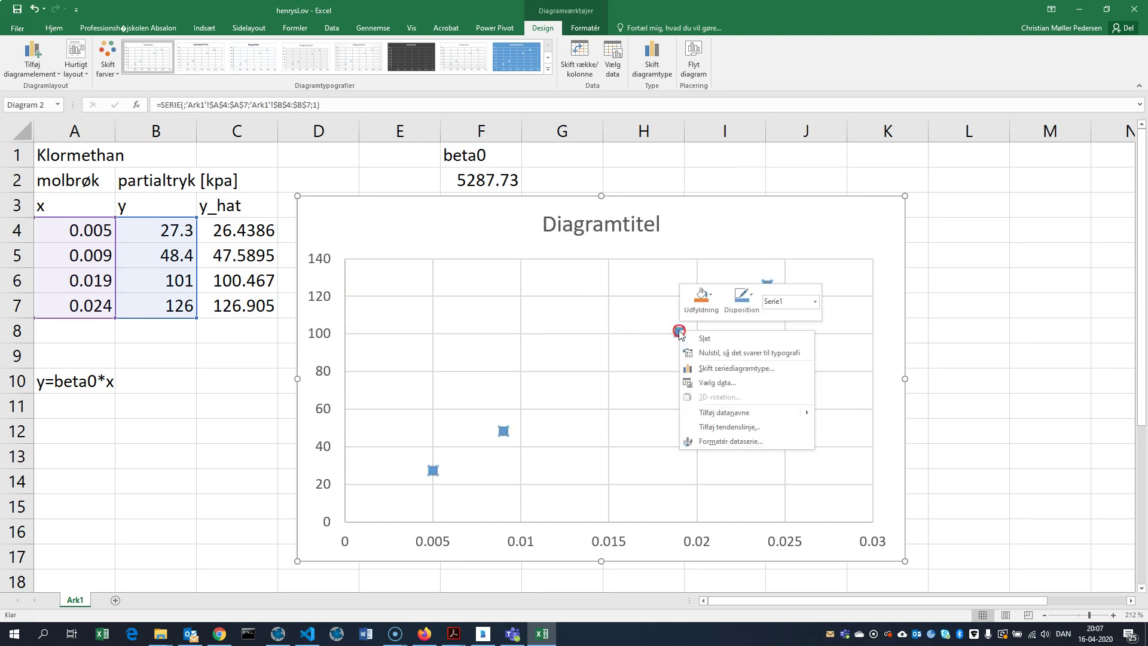
pyautogui.click(729, 426)
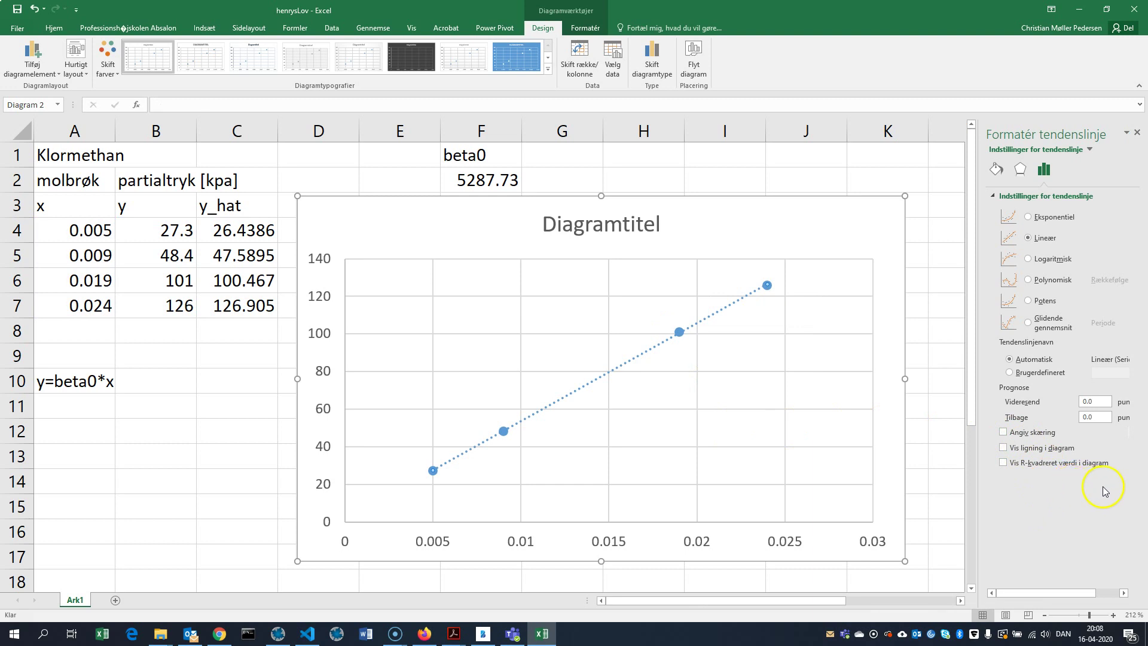
pyautogui.click(1004, 448)
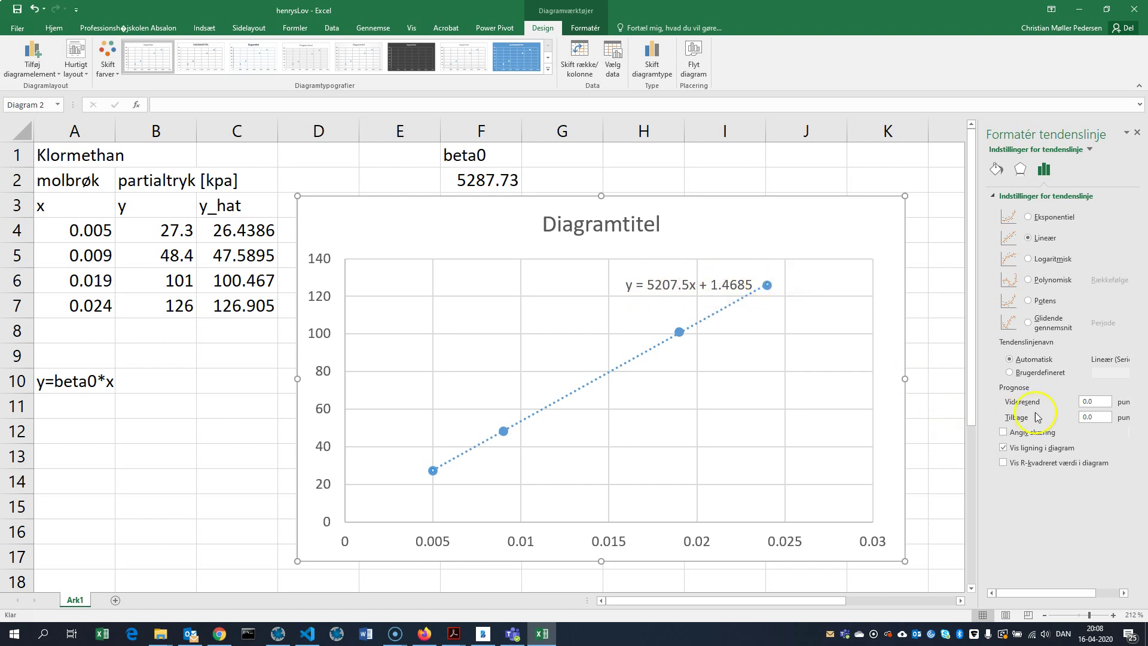
# - Fix the trendline's intercept at 0.0 and check the intercept setting
pyautogui.click(1004, 432)
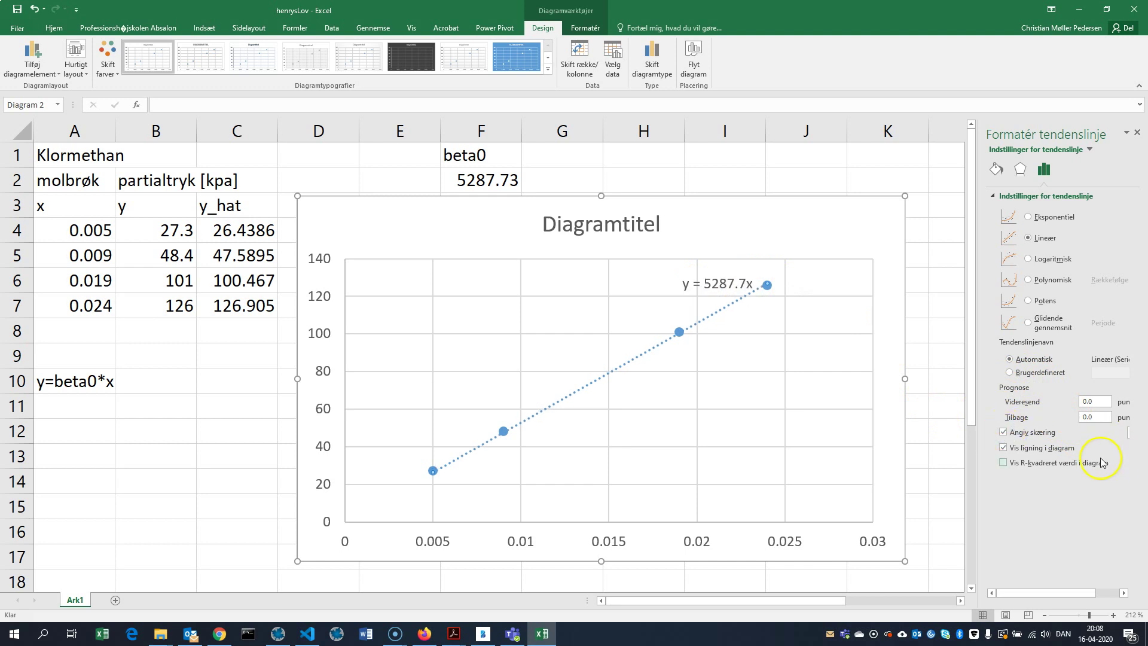
pyautogui.moveTo(1052, 595); pyautogui.dragTo(1077, 595)
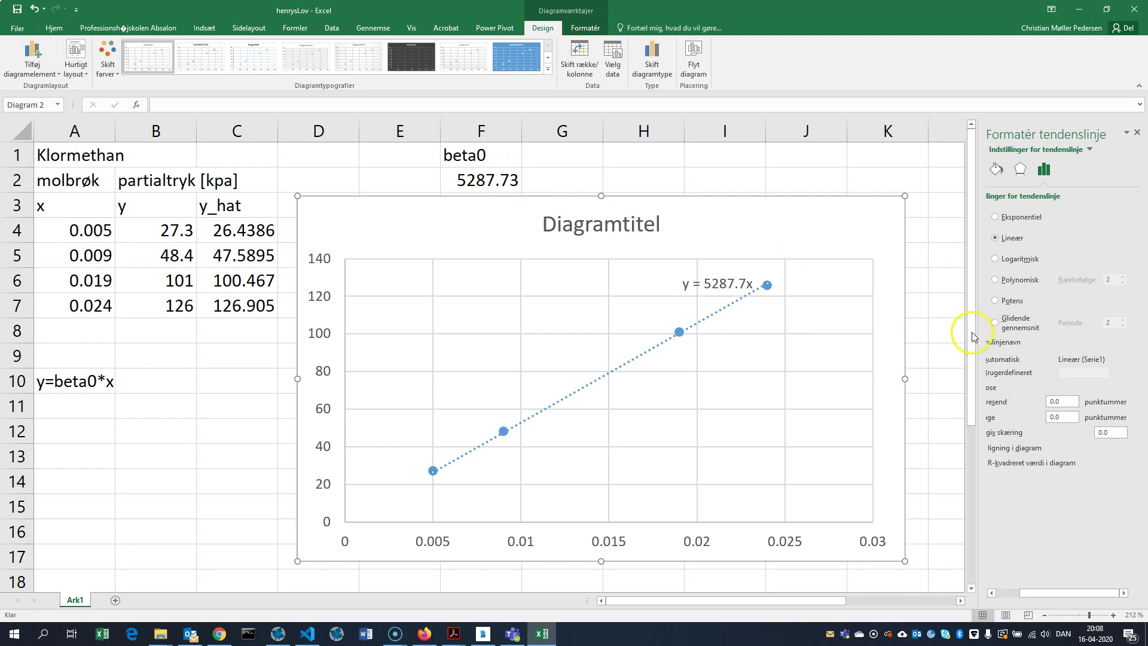
pyautogui.moveTo(1066, 593); pyautogui.dragTo(978, 583)
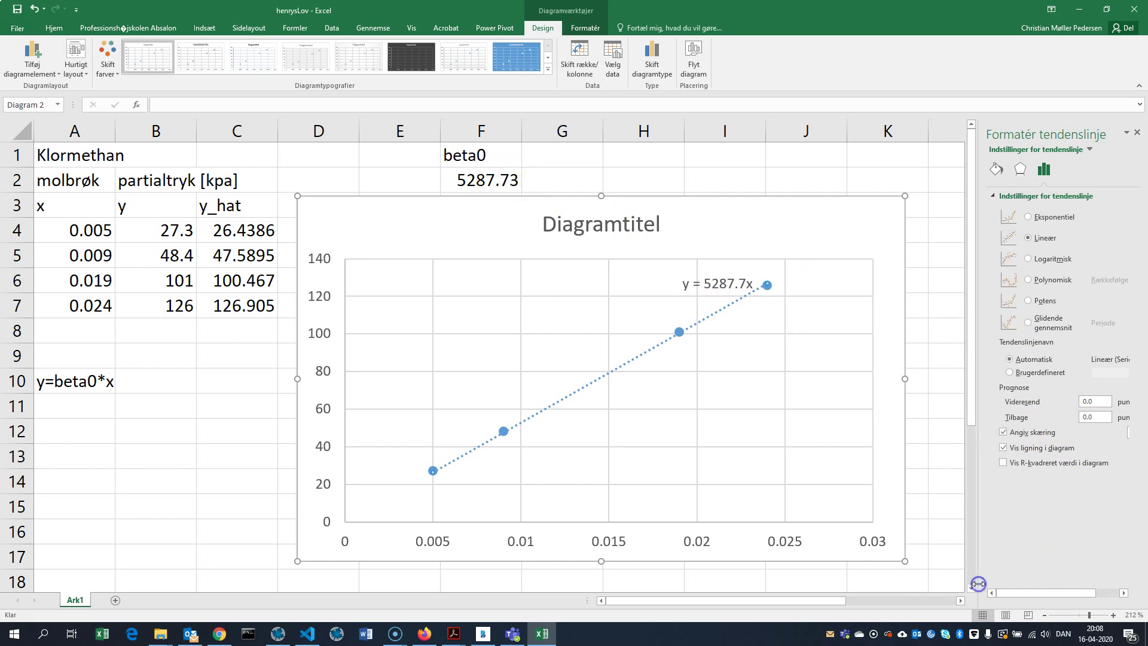
# - Remove the trendline's fixed intercept and display the R-squared value on the chart
pyautogui.click(1007, 436)
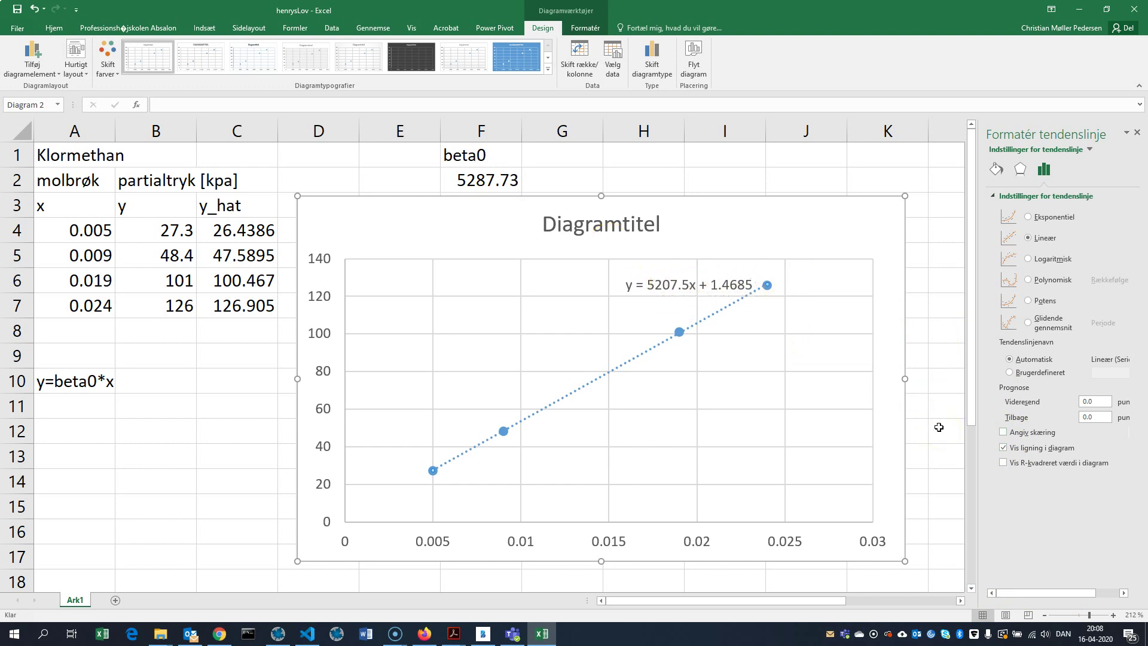
pyautogui.click(1006, 463)
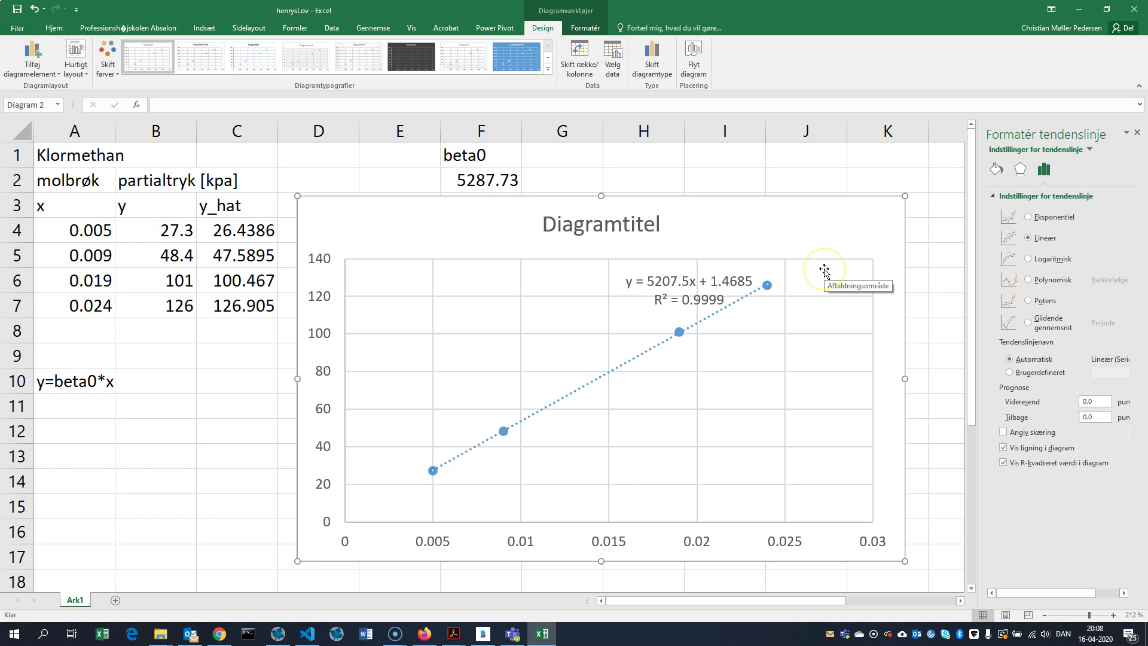
# - Close the trendline settings and delete the scatter chart
pyautogui.click(1138, 133)
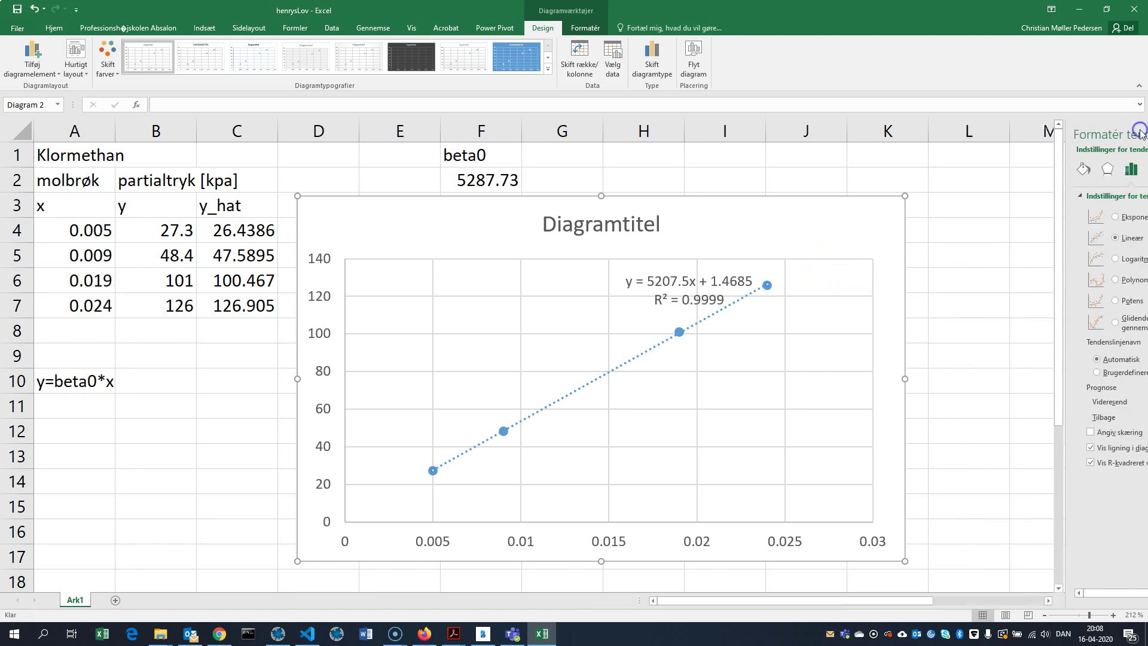
pyautogui.click(788, 222)
pyautogui.press('Delete')
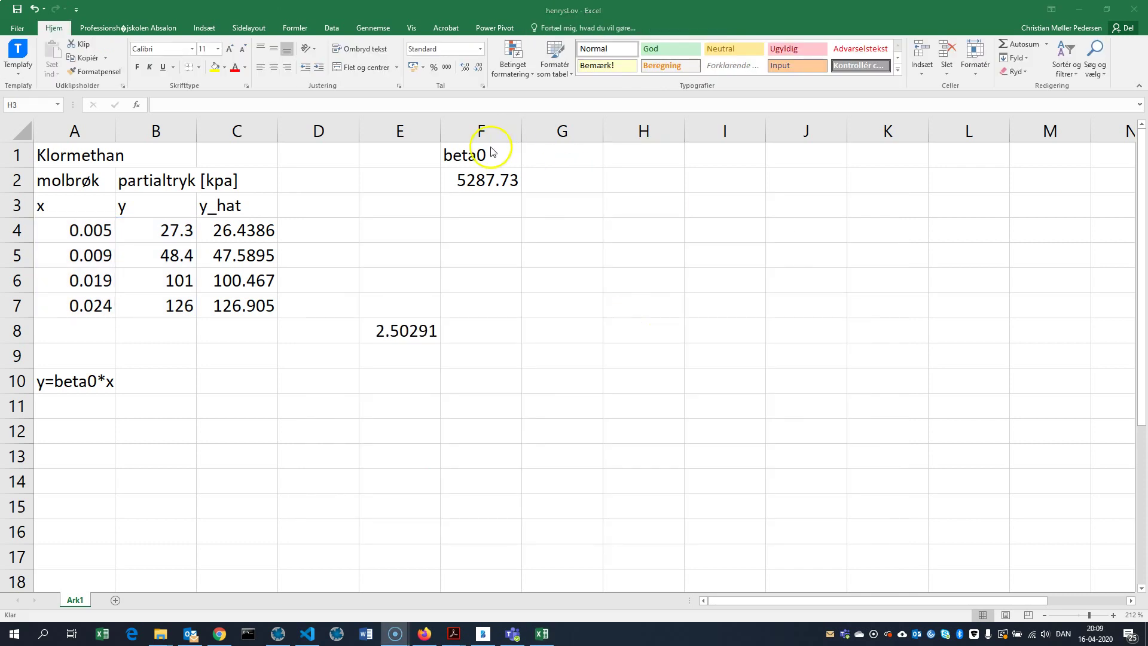
# - Label G1 as beta1 and enter the starting values 0 for beta0 in F2 and 1000 for beta1 in G2
pyautogui.click(556, 158)
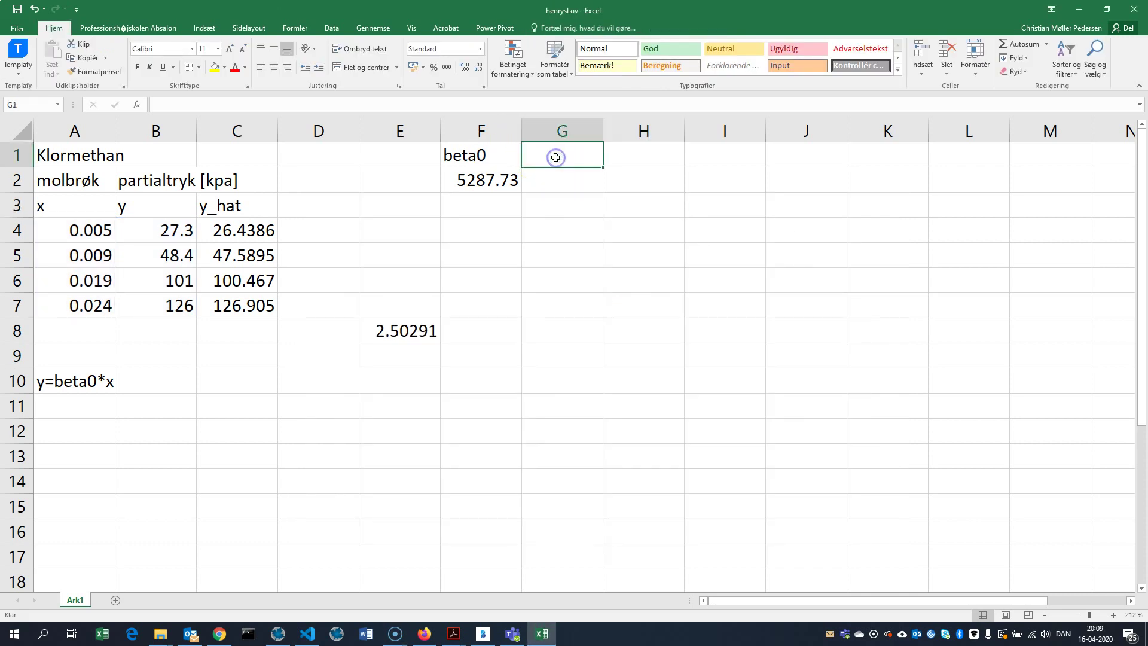
pyautogui.write('beta1')
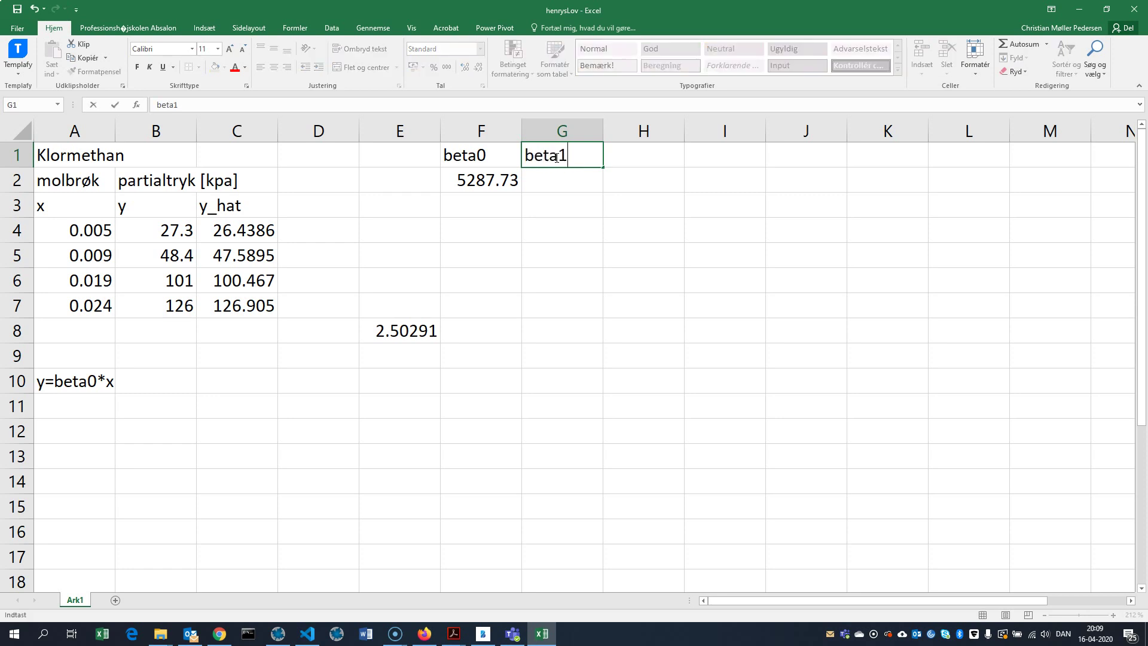
pyautogui.click(512, 183)
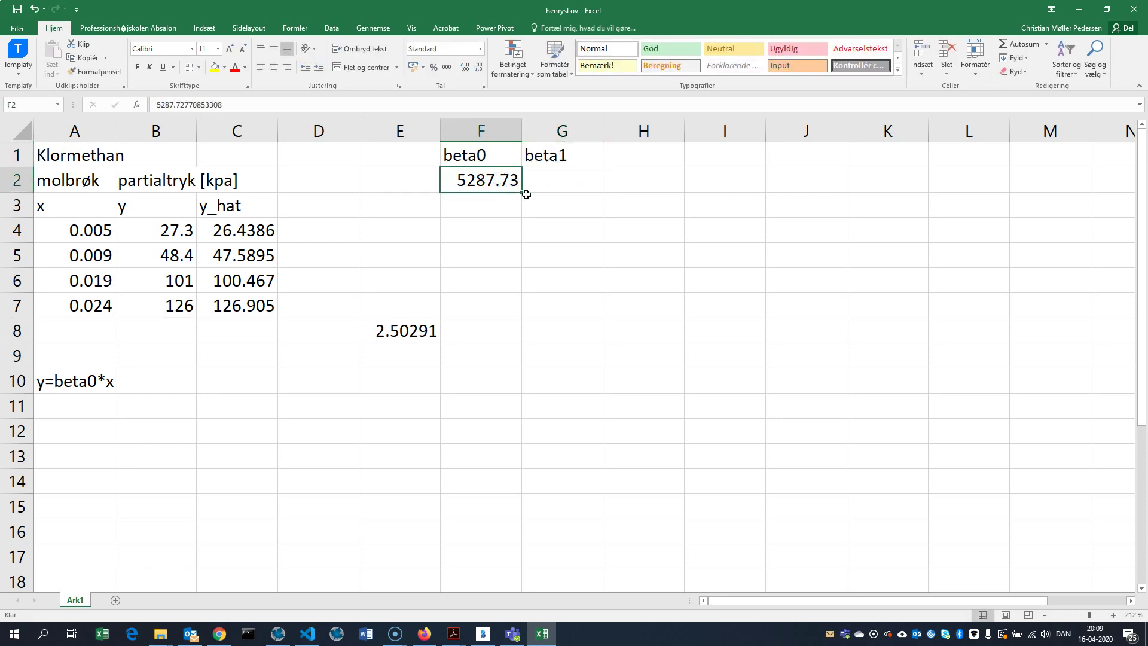
pyautogui.write('0')
pyautogui.click(556, 184)
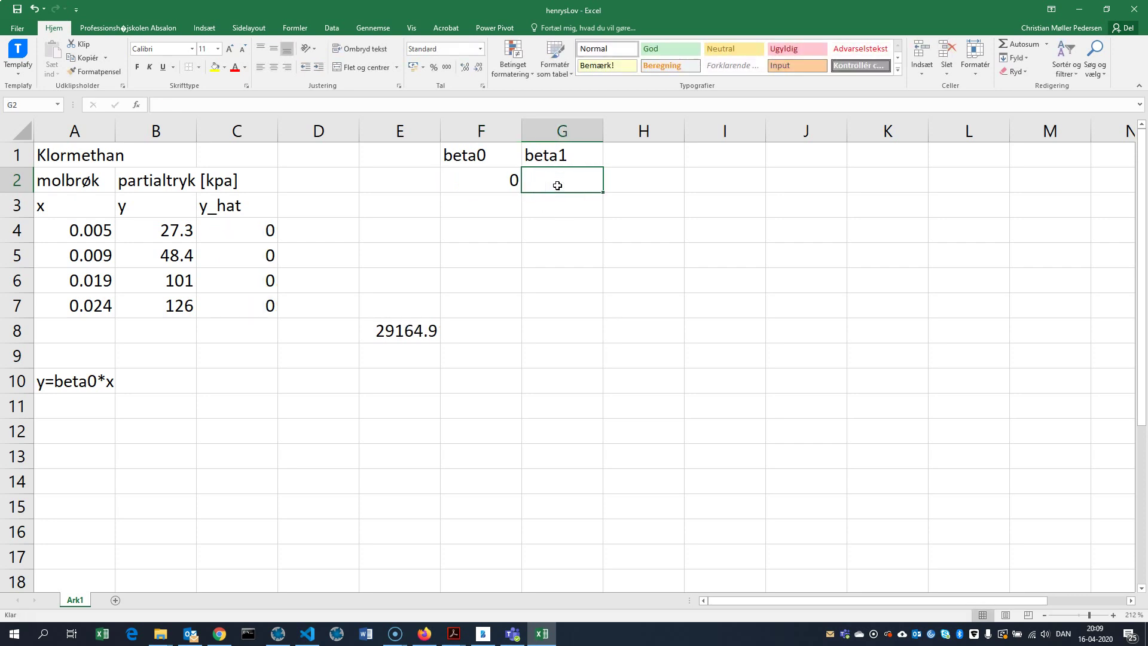
pyautogui.write('1000')
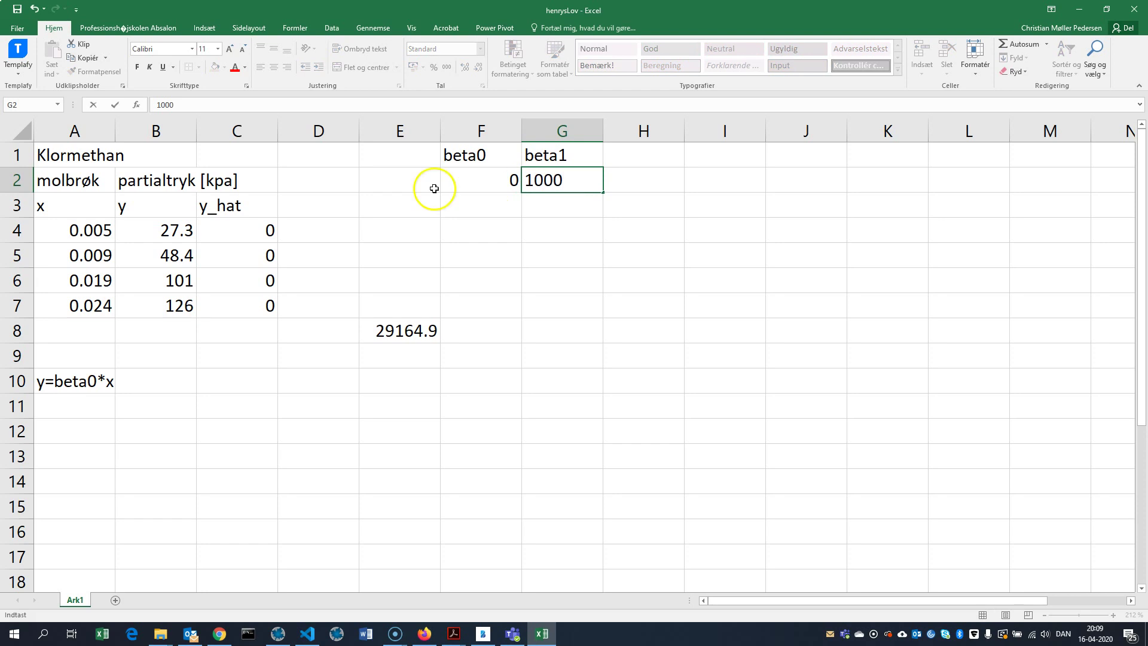
pyautogui.click(385, 183)
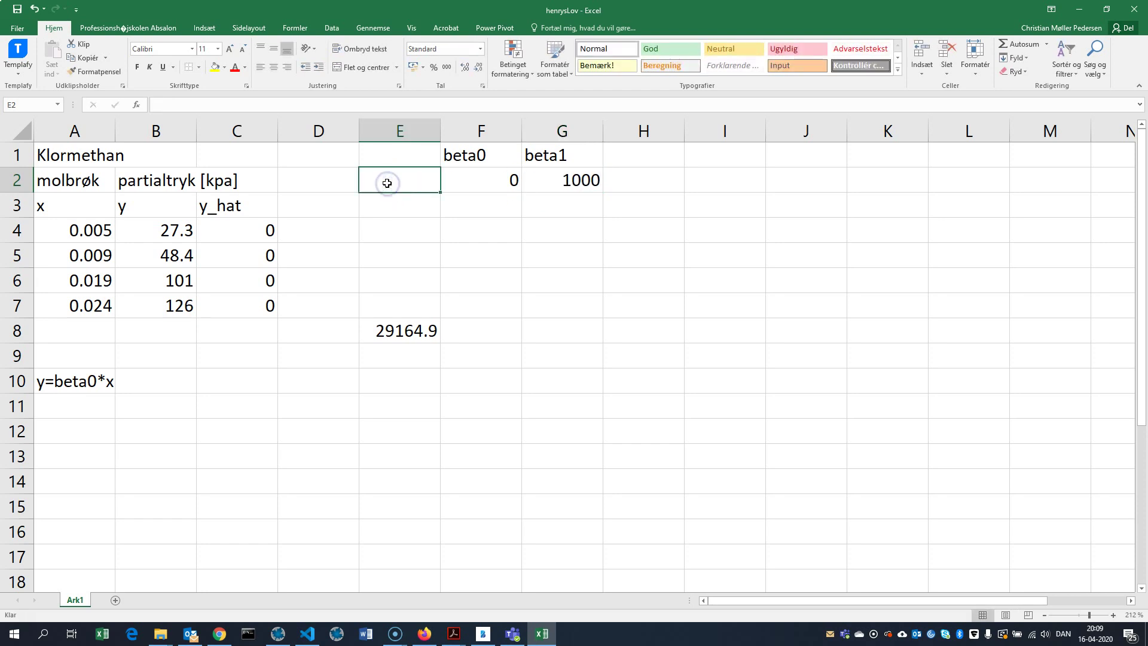
# - Change the model text in A10 to y=beta0+beta1*x
pyautogui.click(238, 230)
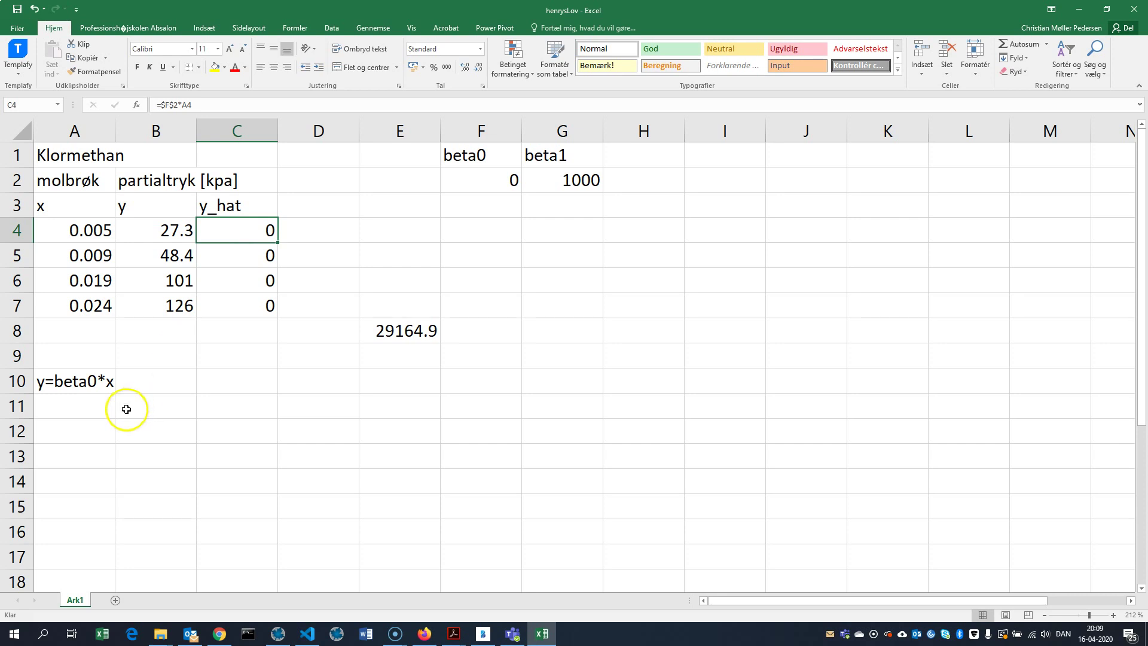
pyautogui.click(101, 383)
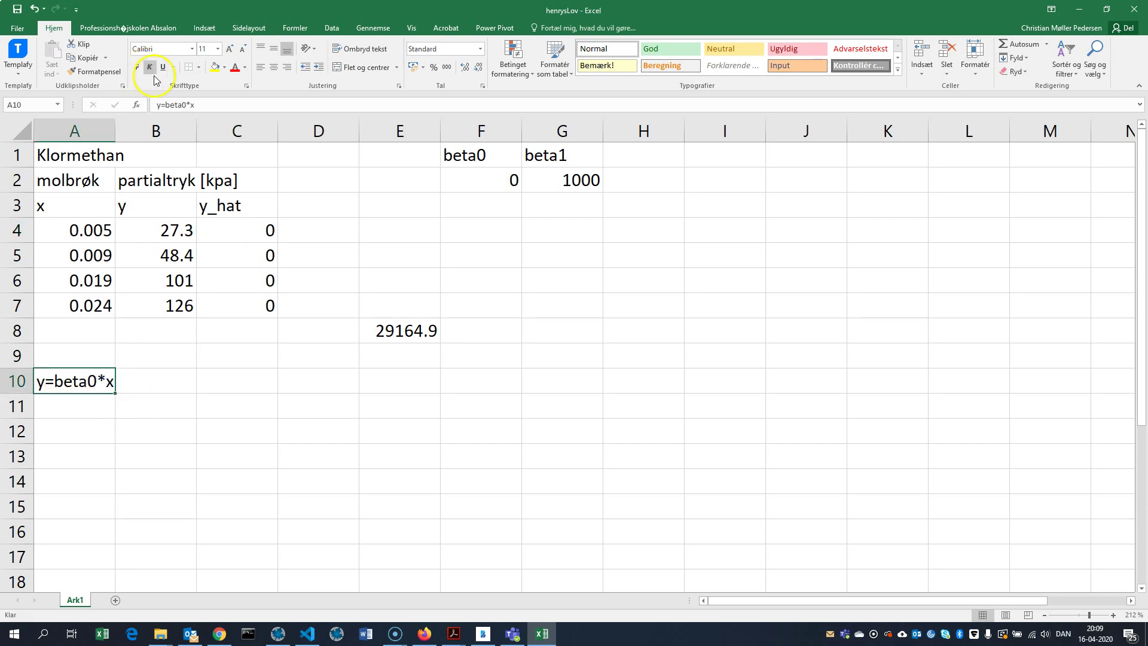
pyautogui.click(210, 105)
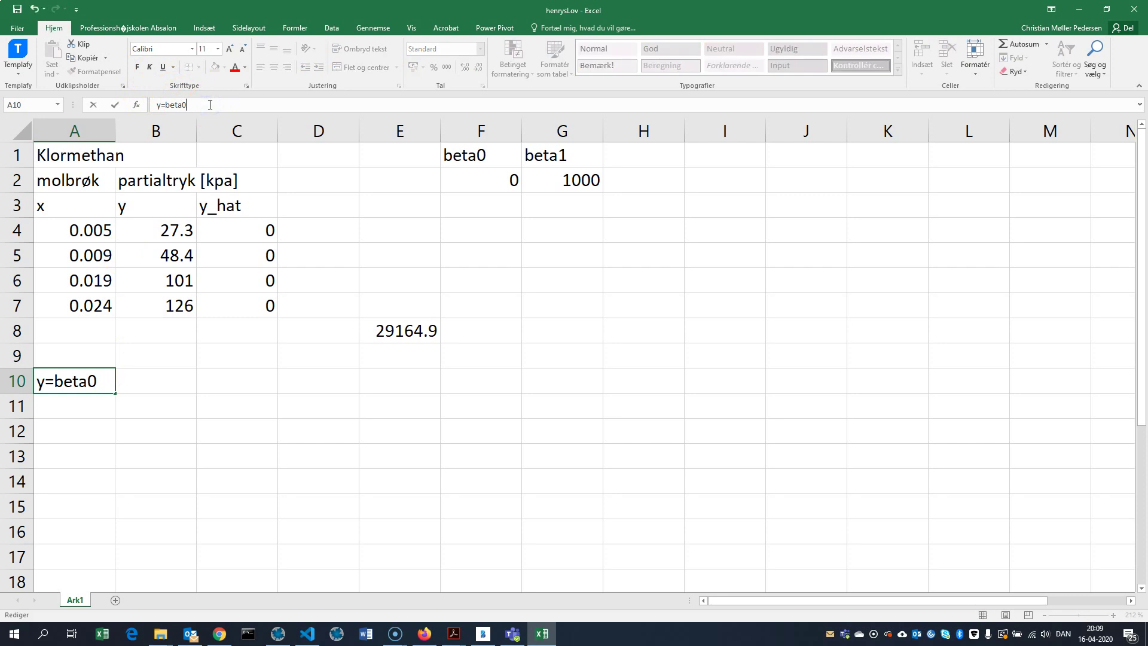
pyautogui.write('+beta')
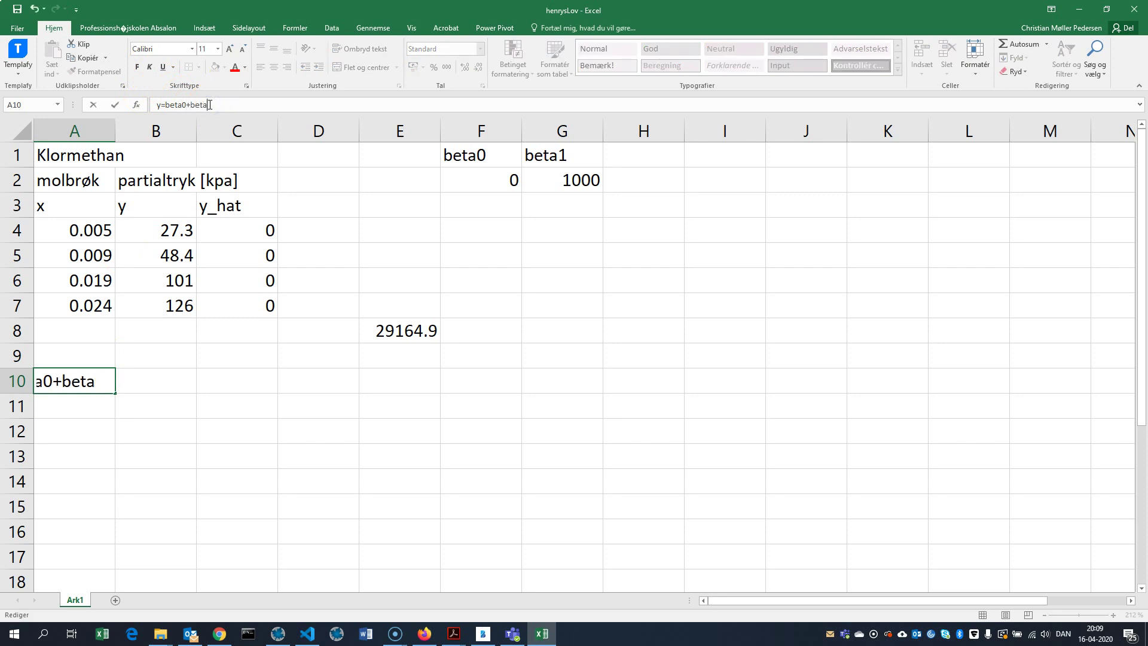
pyautogui.write('1*x')
pyautogui.click(222, 427)
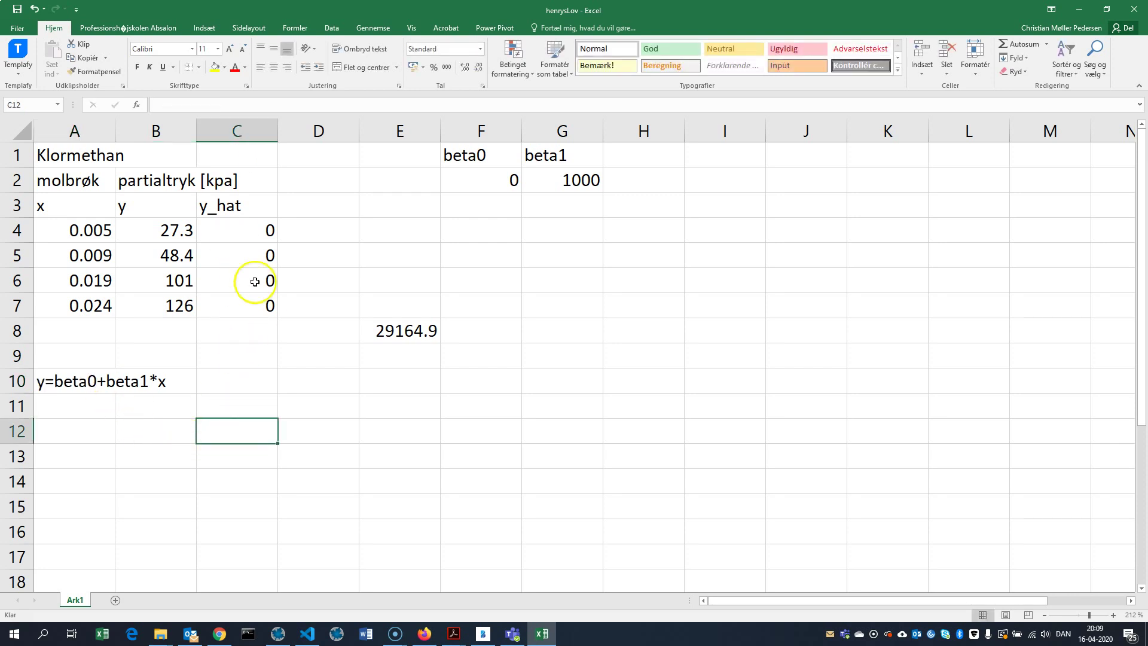
# - Change the y_hat formula in C4 to =$F$2+$G$2*A4, with absolute references to beta0 and beta1
pyautogui.click(231, 228)
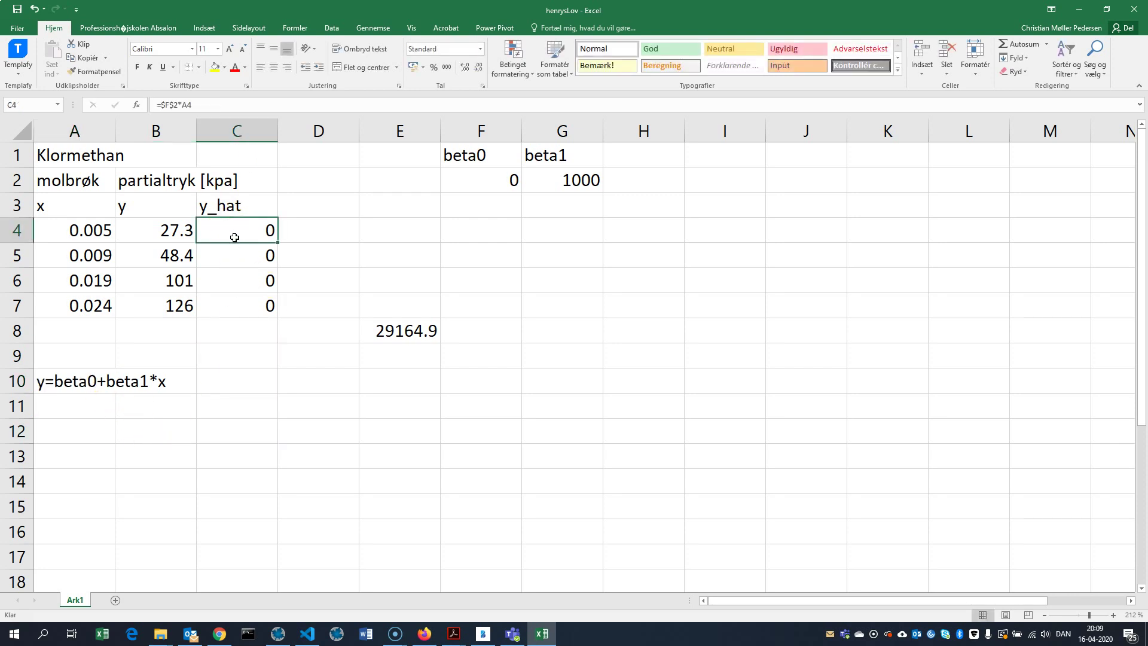
pyautogui.click(202, 109)
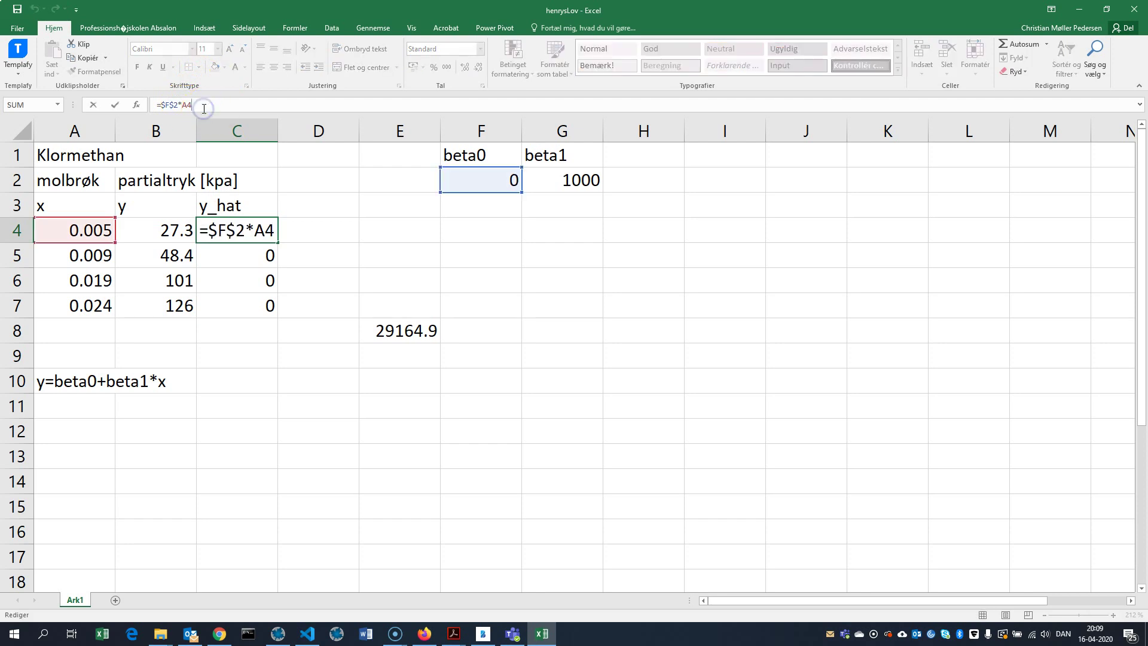
pyautogui.press('BackSpace')
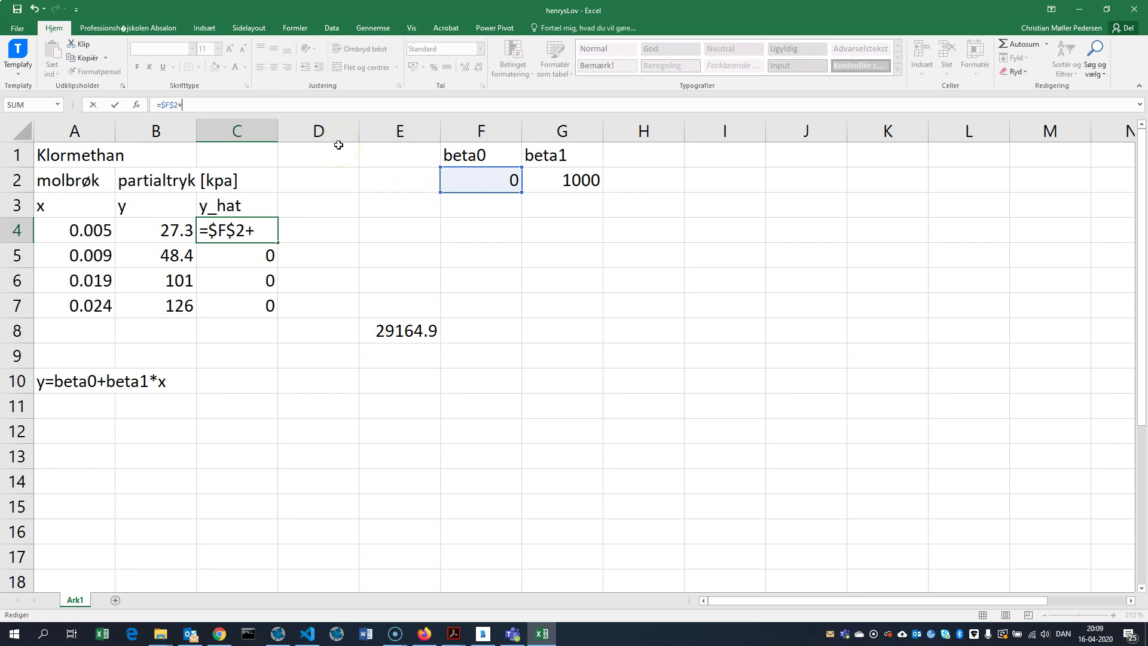
pyautogui.click(559, 183)
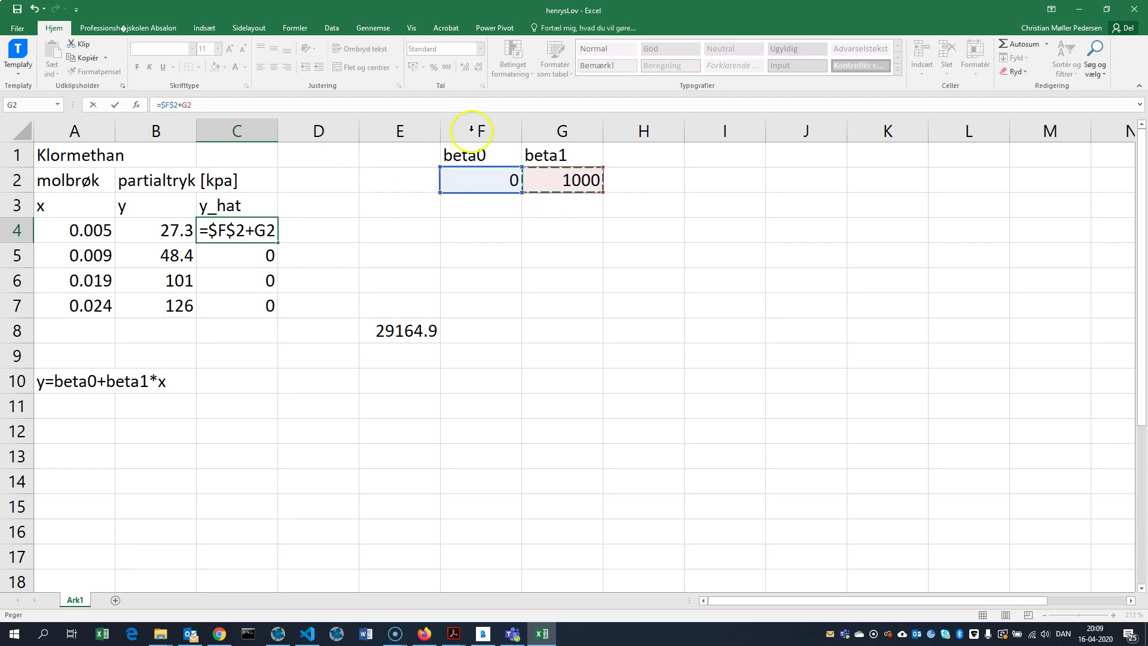
pyautogui.write('*')
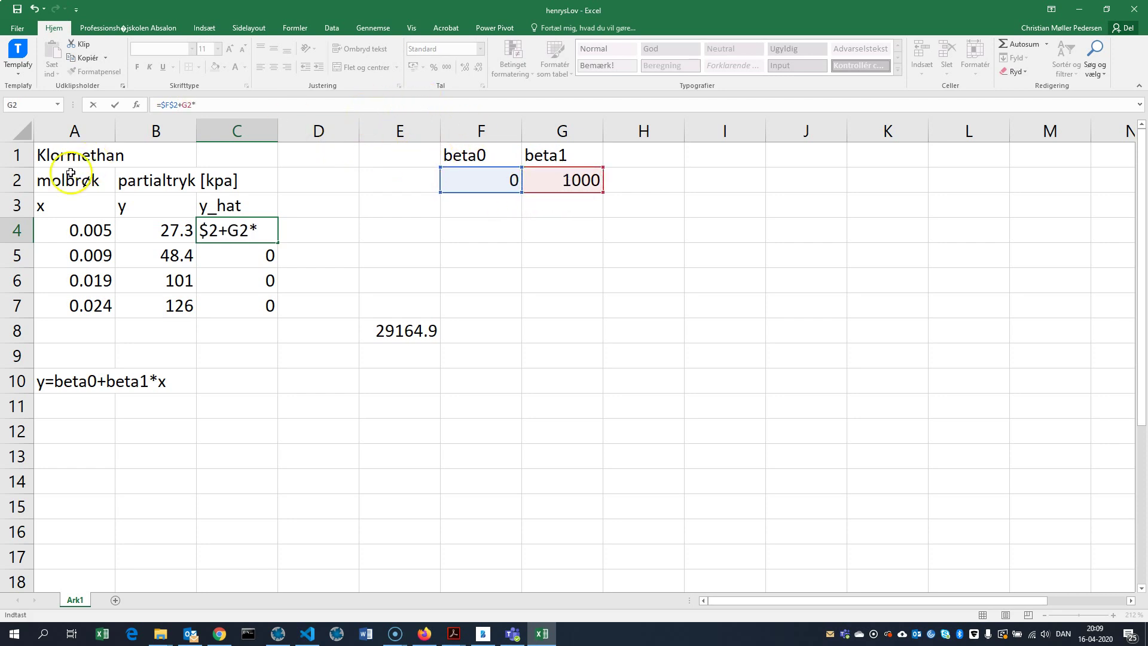
pyautogui.click(72, 232)
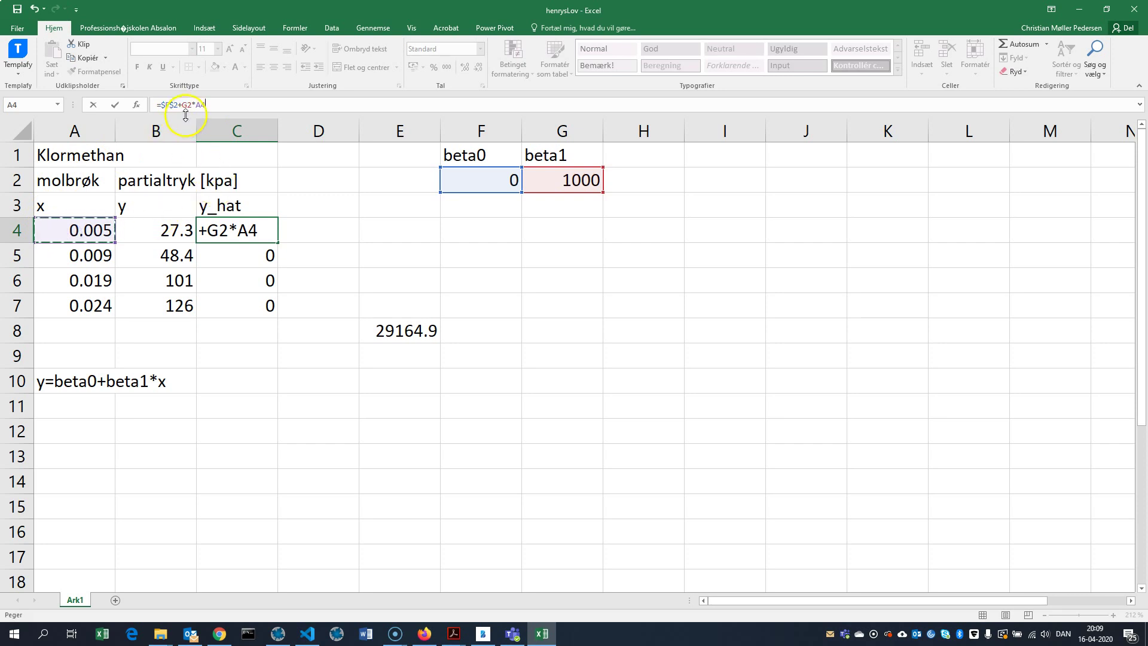
pyautogui.write('$F')
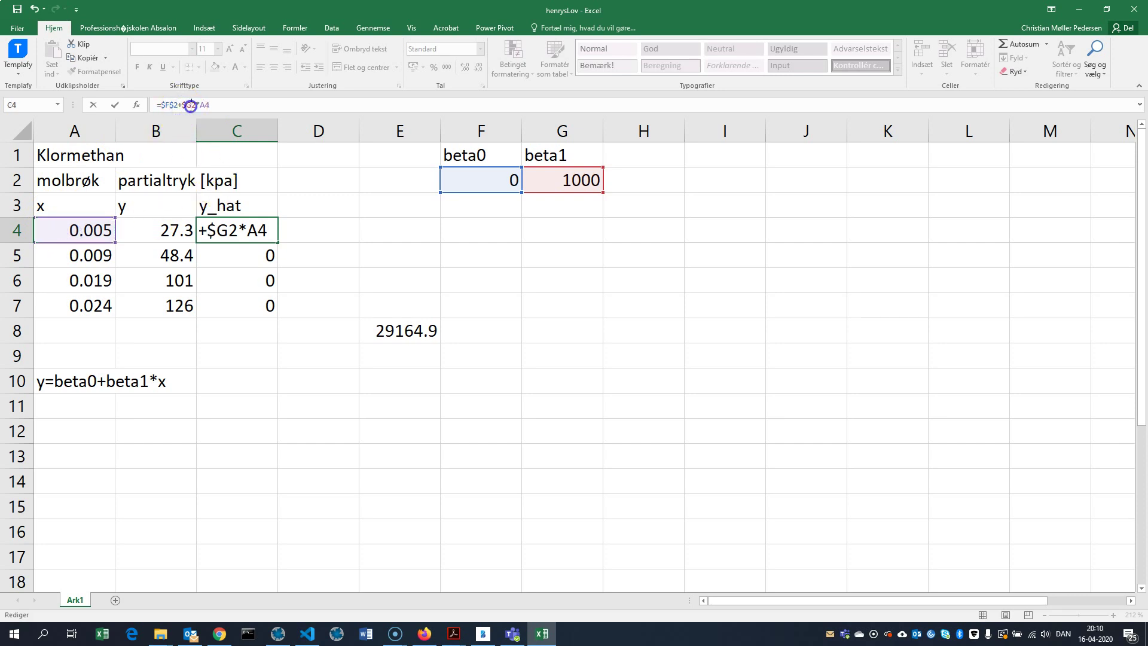
pyautogui.write('$')
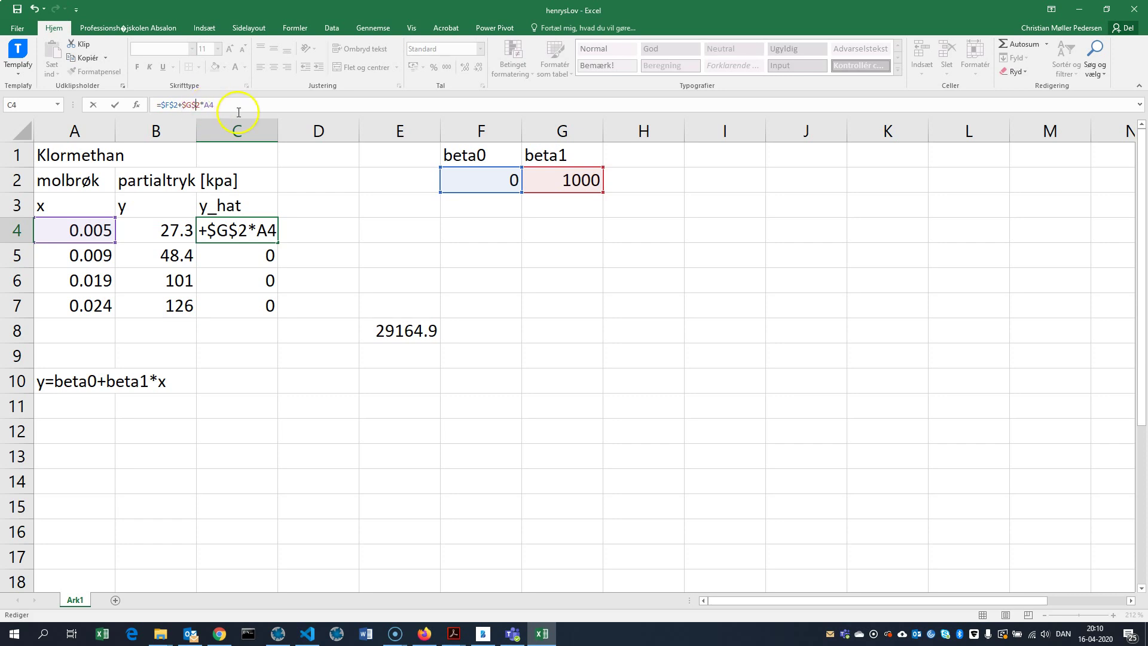
pyautogui.press('Return')
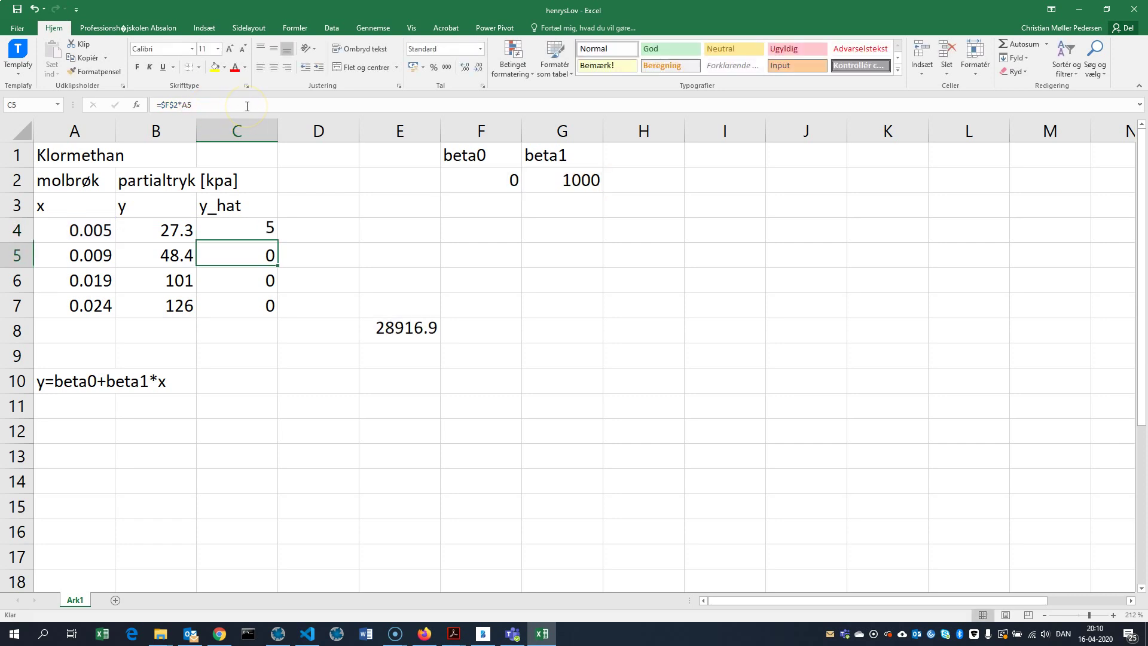
# - Copy the y_hat formula from C4 down through C7
pyautogui.click(235, 230)
pyautogui.hotkey('ctrl', 'c')
pyautogui.hotkey('shift', 'Down')
pyautogui.hotkey('shift', 'Down')
pyautogui.hotkey('shift', 'Down')
pyautogui.hotkey('ctrl', 'v')
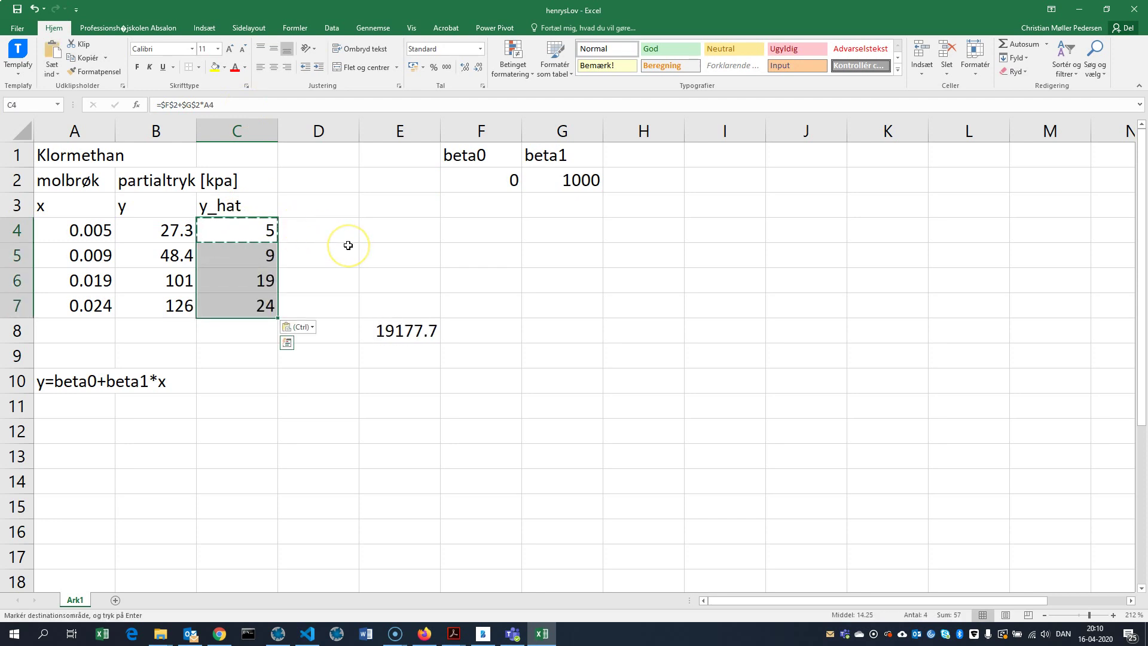
pyautogui.press('Escape')
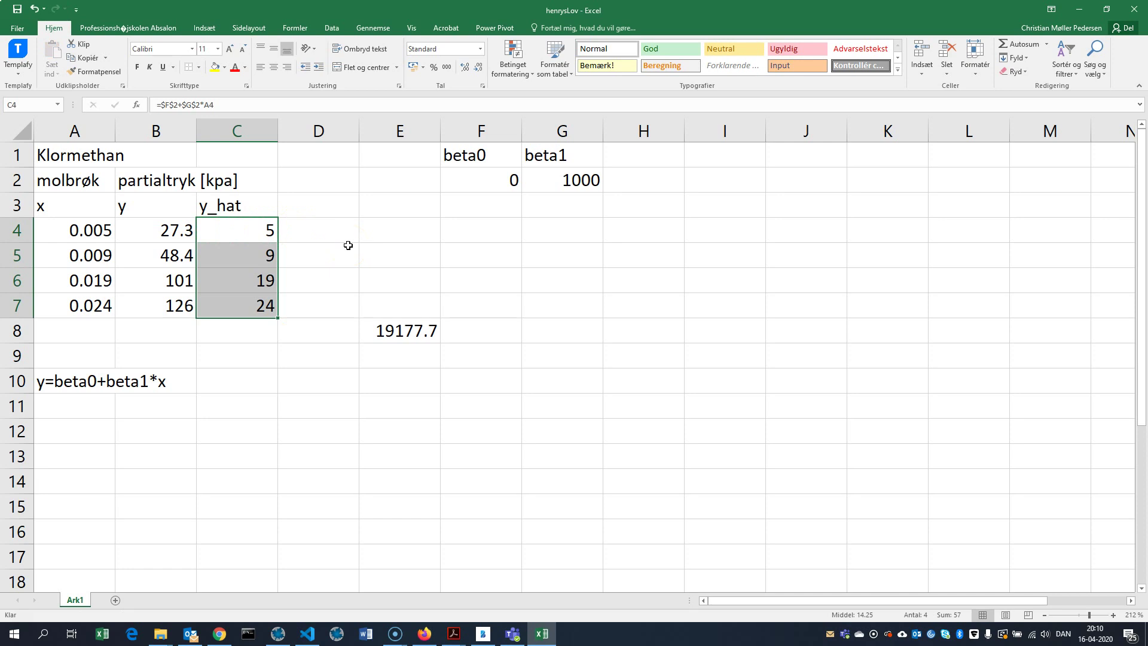
# - Set up Solver to minimize the sum of squared errors in E8 by changing the variable cells $F$2:$G$2
pyautogui.click(413, 327)
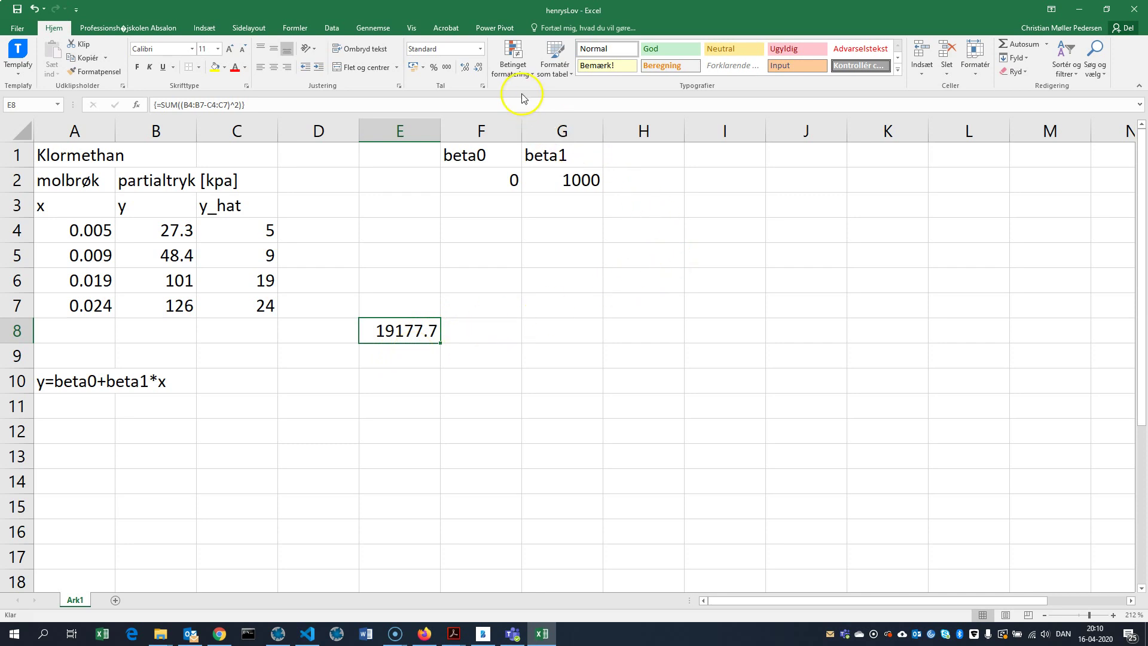
pyautogui.click(331, 28)
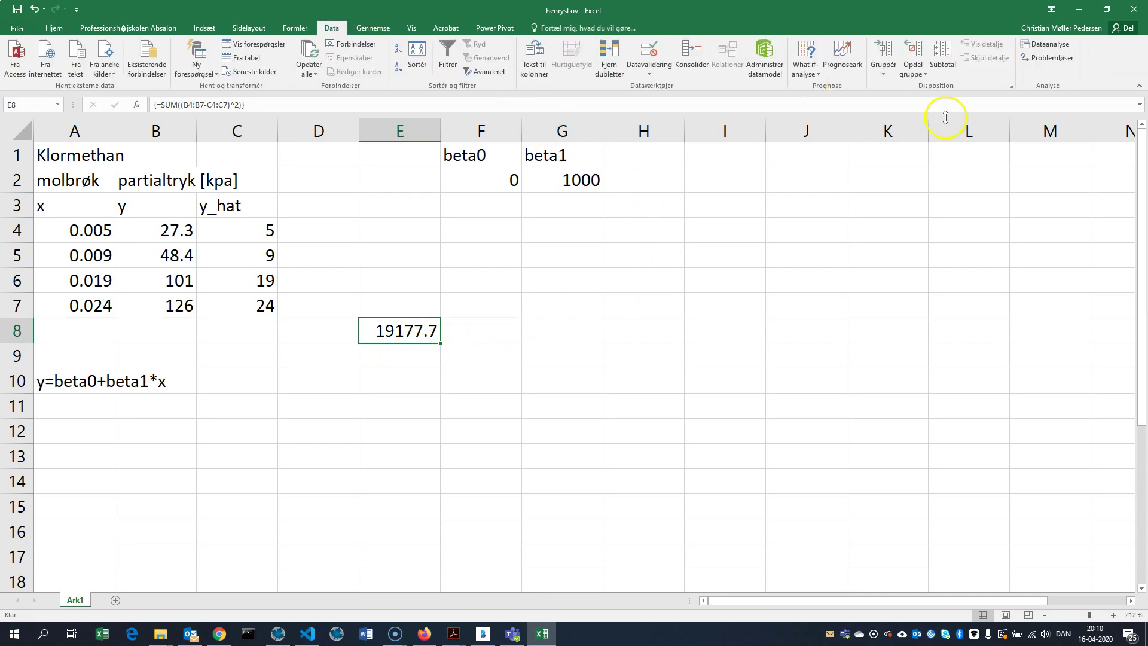
pyautogui.click(1050, 58)
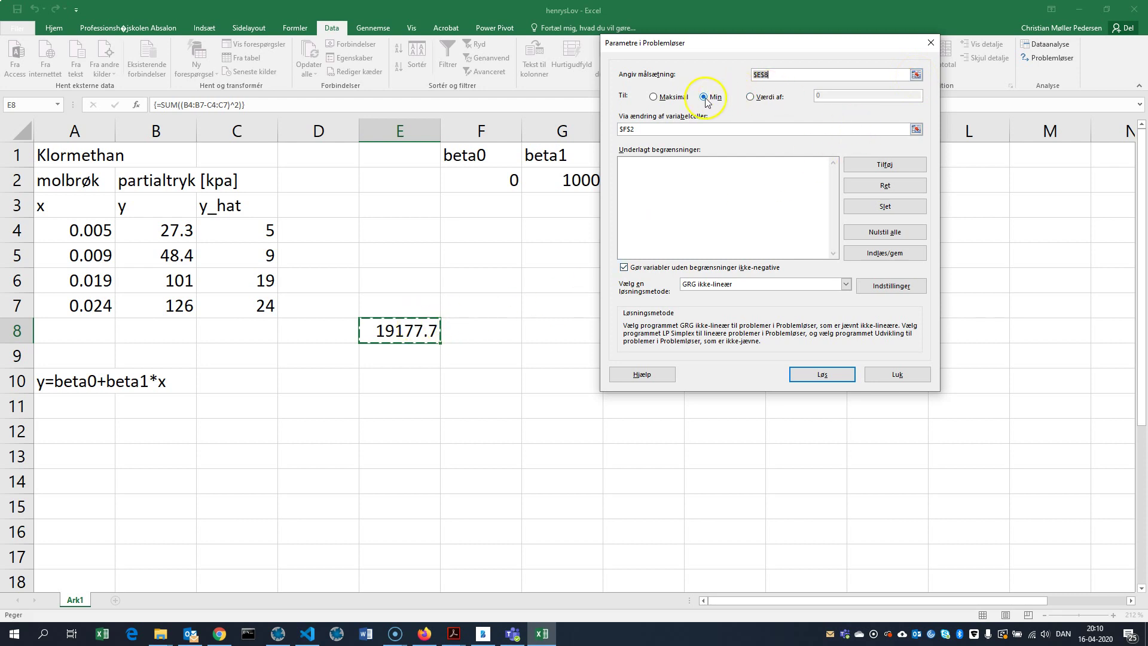
pyautogui.click(916, 129)
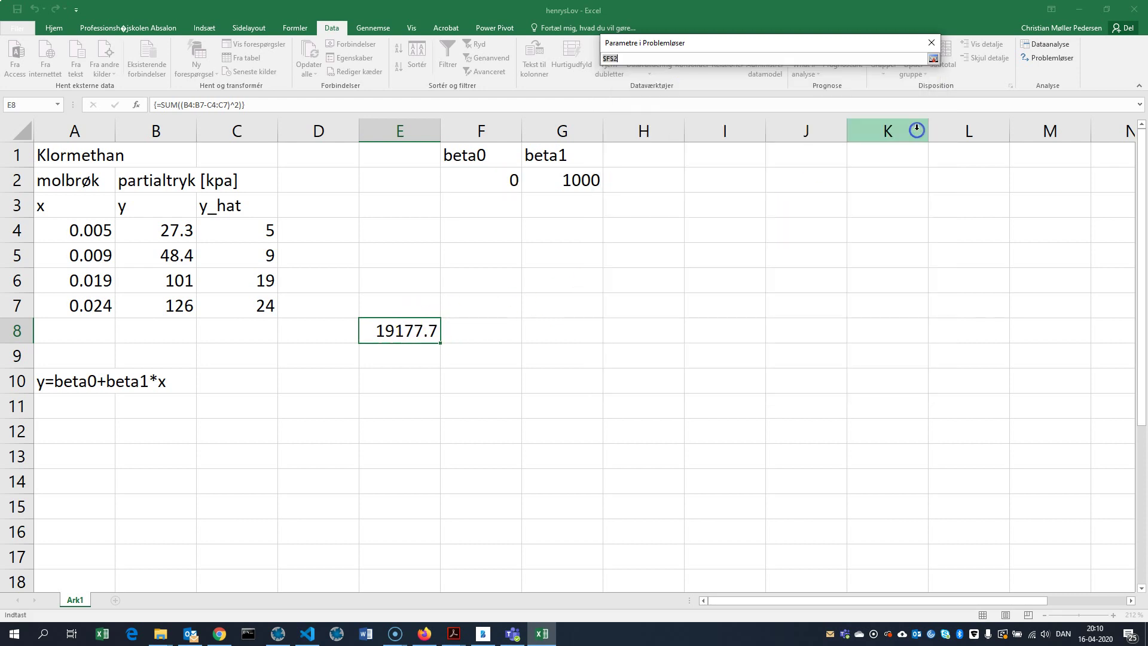
pyautogui.moveTo(490, 183); pyautogui.dragTo(562, 182)
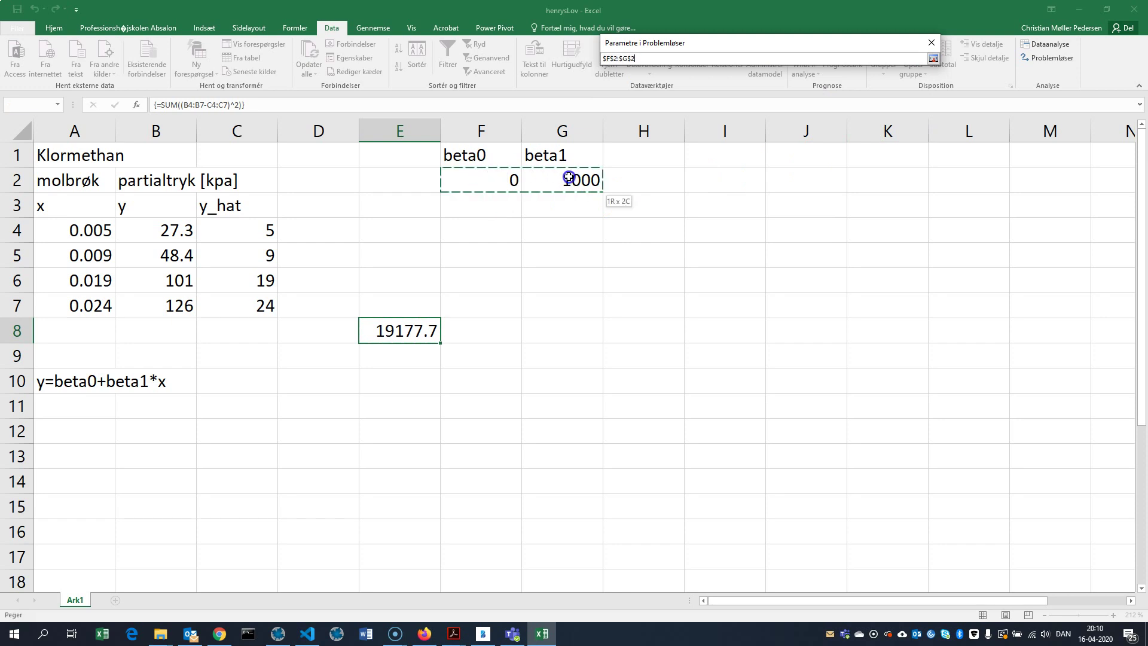
pyautogui.click(933, 58)
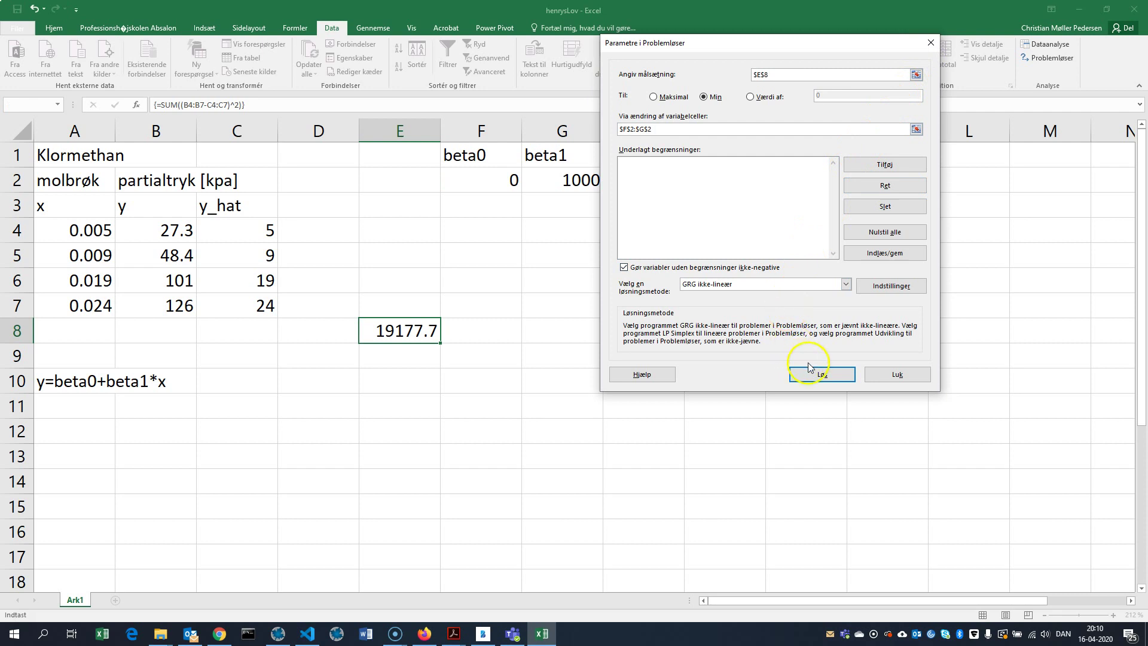
# - Solve for beta0 and beta1 and keep the Solver solution
pyautogui.click(816, 380)
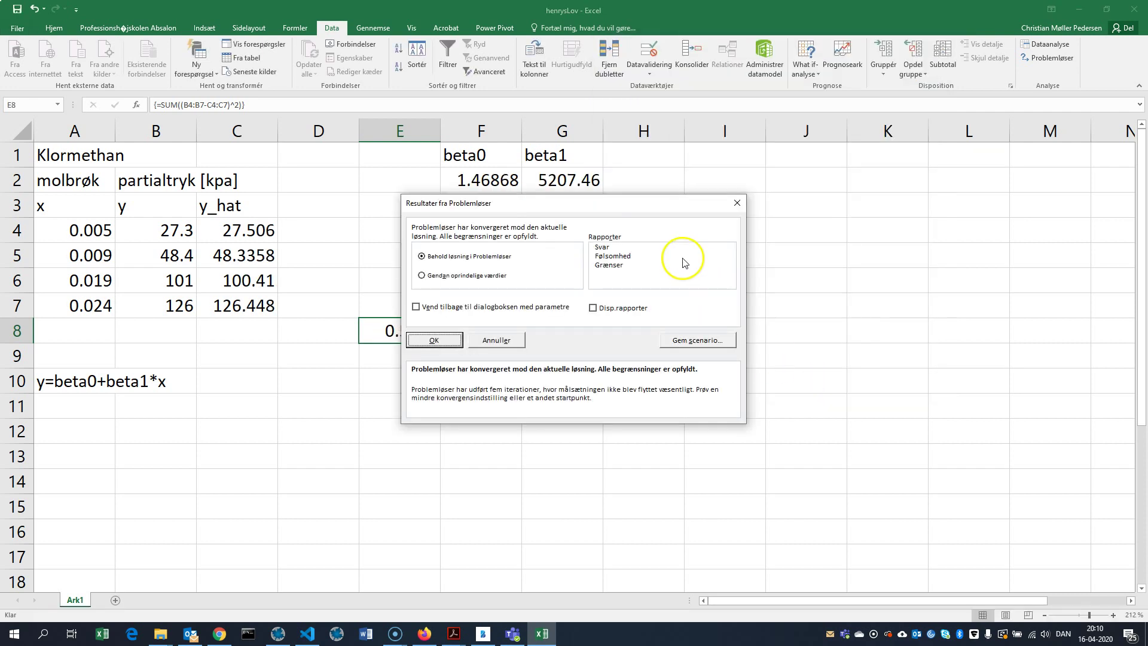
pyautogui.moveTo(648, 205); pyautogui.dragTo(818, 265)
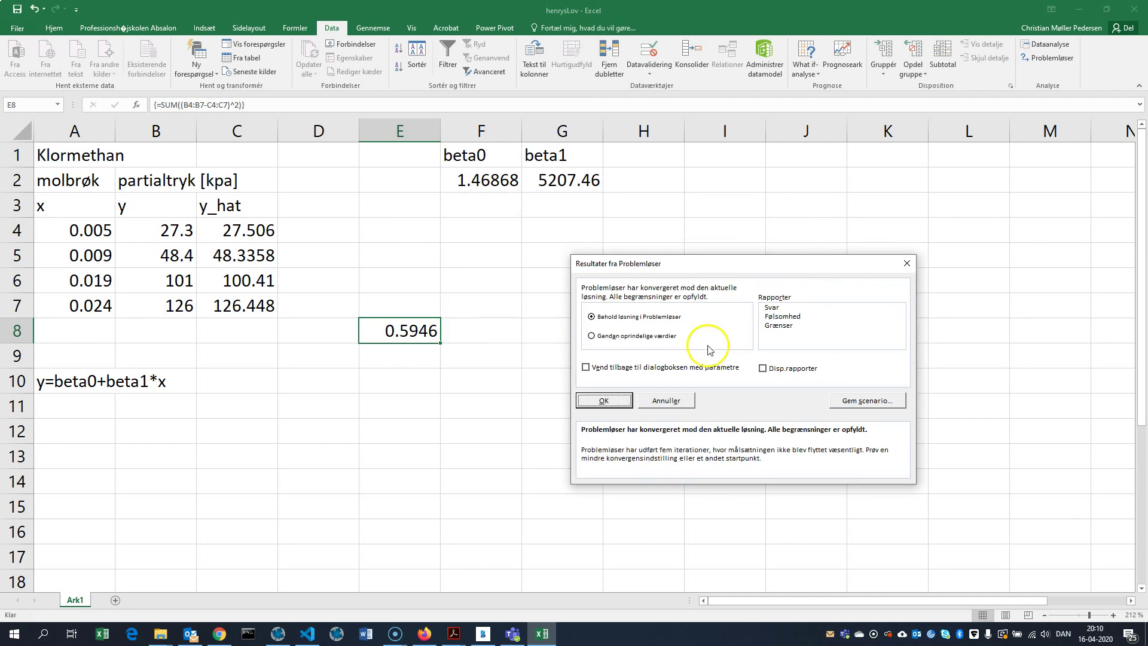
pyautogui.click(604, 399)
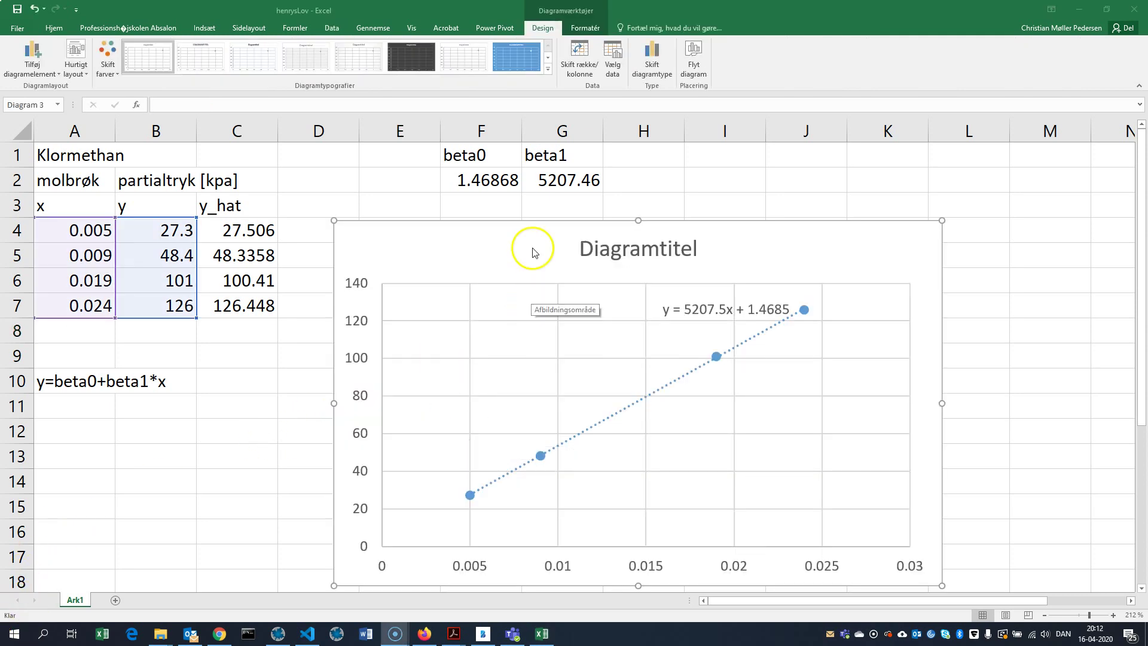
# - Move the scatter chart off column E so it starts in column F, and enter the label R^2 in B12
pyautogui.click(561, 242)
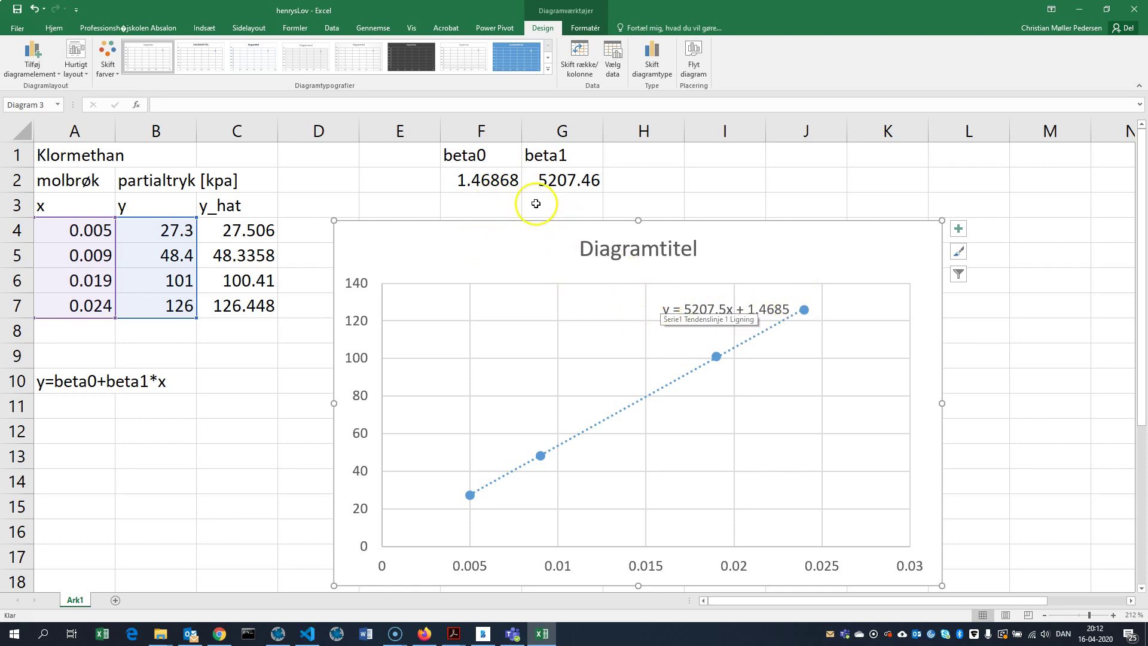
pyautogui.moveTo(474, 234); pyautogui.dragTo(597, 235)
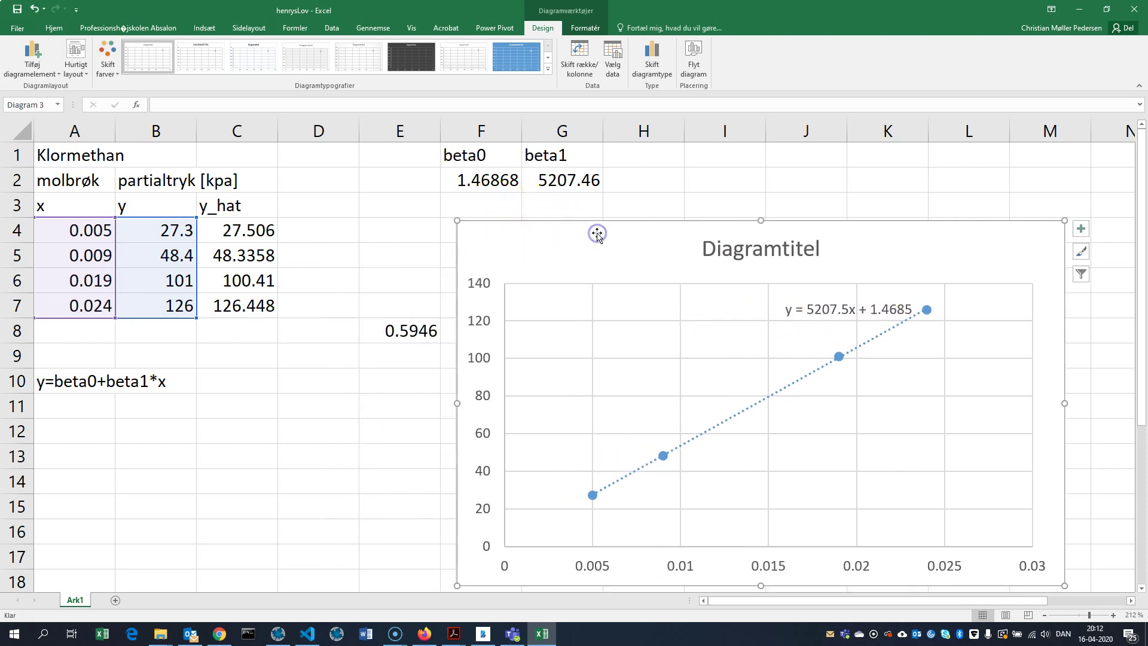
pyautogui.click(138, 433)
pyautogui.write('R^2')
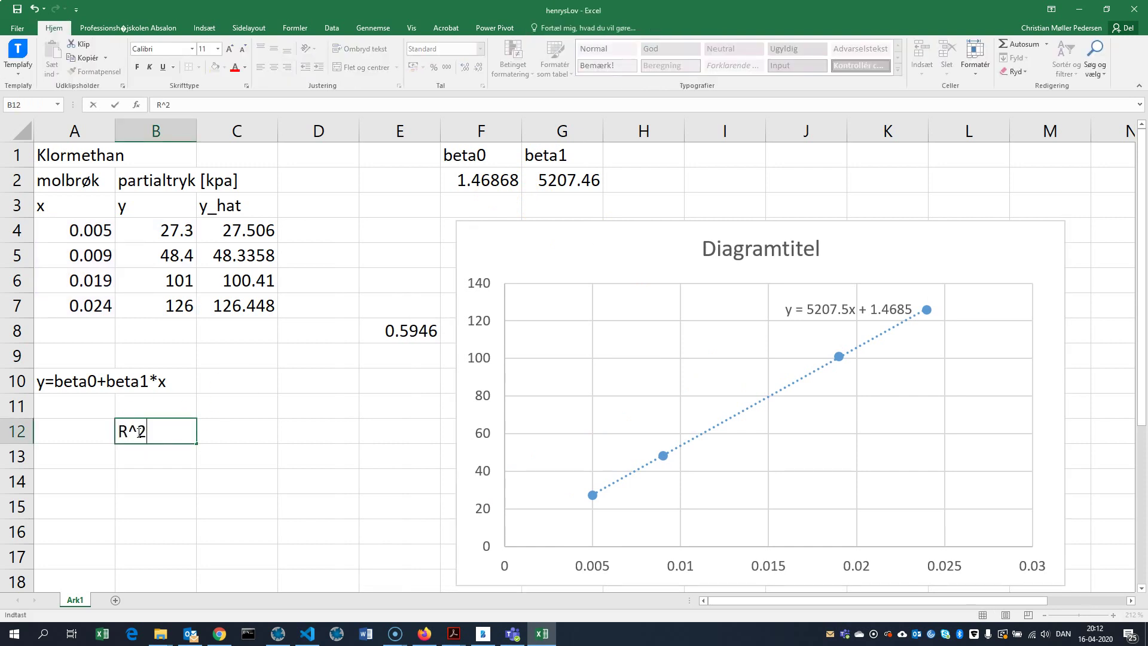
pyautogui.press('Tab')
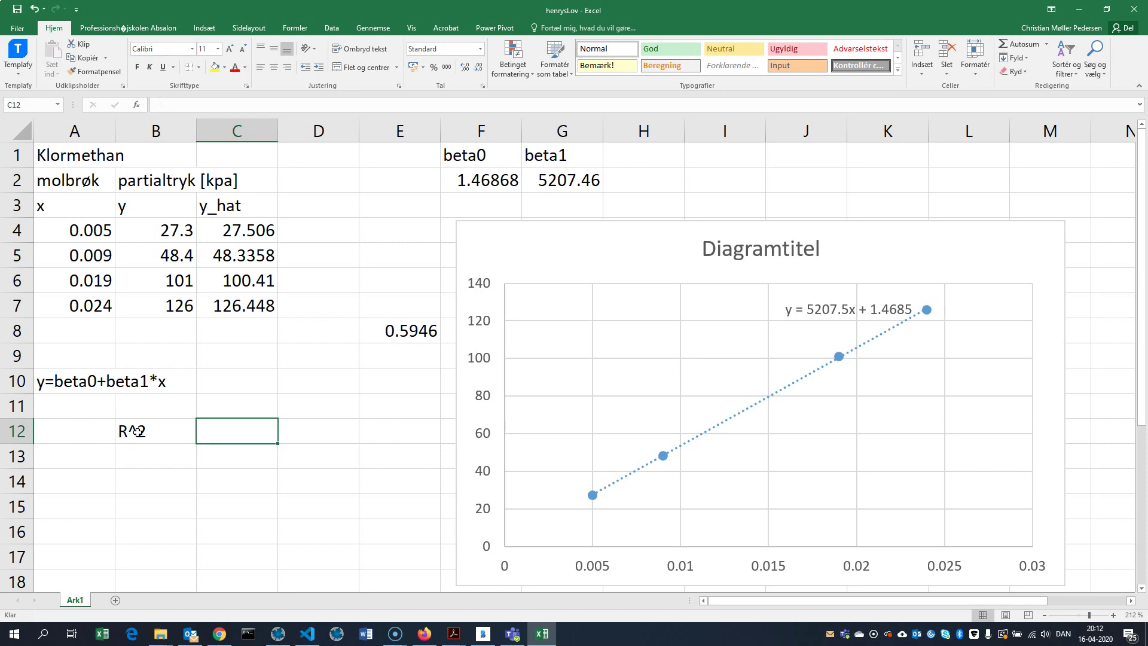
# - Switch to Bamboo Paper and handwrite R² = 1 − SSE/SST, marking SSE with an arrow and expanding SST as Σ(yi − ȳ)²
pyautogui.click(482, 634)
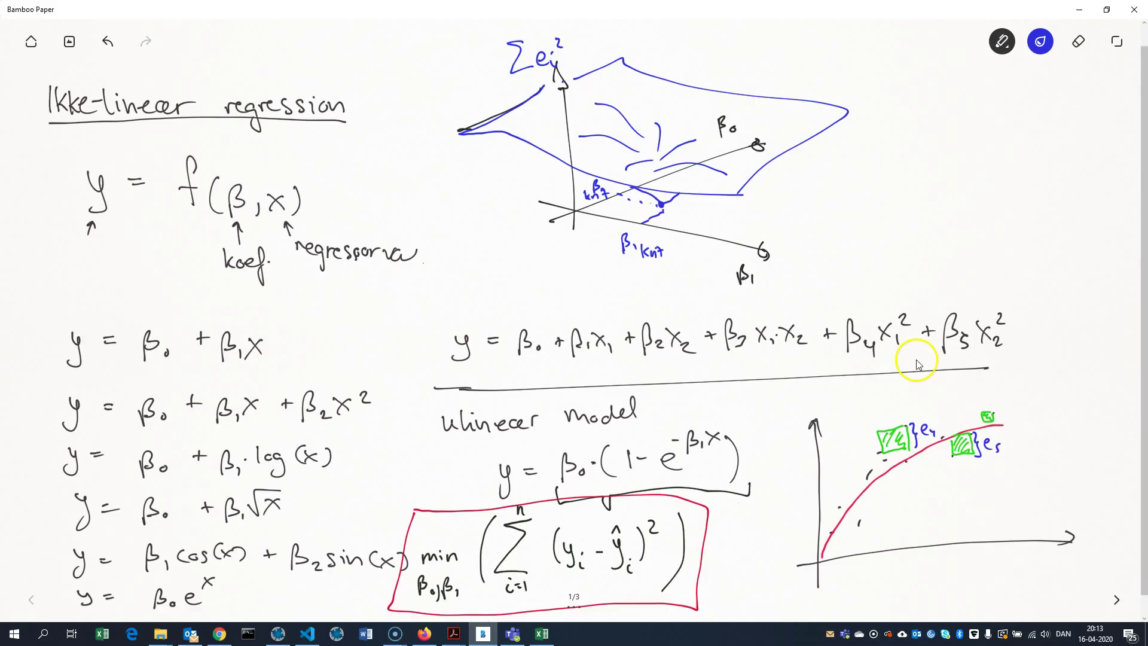
pyautogui.moveTo(854, 170)
pyautogui.mouseDown()
pyautogui.moveTo(872, 187)
pyautogui.moveTo(877, 164)
pyautogui.moveTo(905, 177)
pyautogui.moveTo(931, 159)
pyautogui.moveTo(929, 185)
pyautogui.moveTo(990, 160)
pyautogui.moveTo(1031, 160)
pyautogui.moveTo(993, 199)
pyautogui.moveTo(1034, 186)
pyautogui.mouseUp()
pyautogui.moveTo(1029, 187); pyautogui.dragTo(1027, 201)
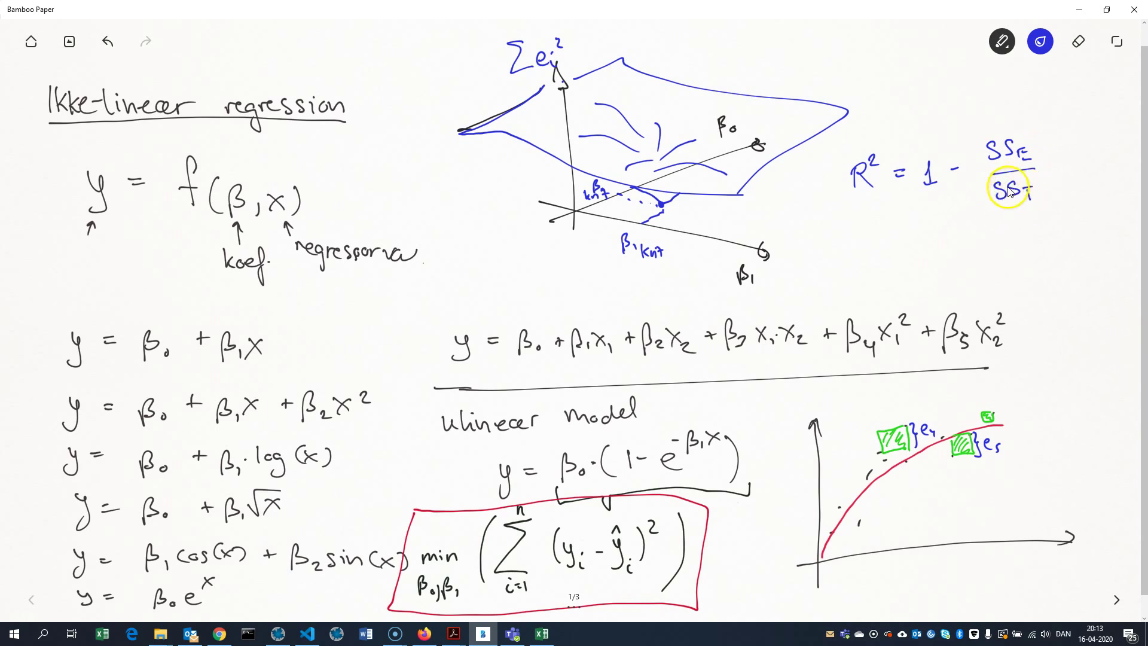
pyautogui.moveTo(1028, 106)
pyautogui.mouseDown()
pyautogui.moveTo(1017, 128)
pyautogui.moveTo(1026, 122)
pyautogui.mouseUp()
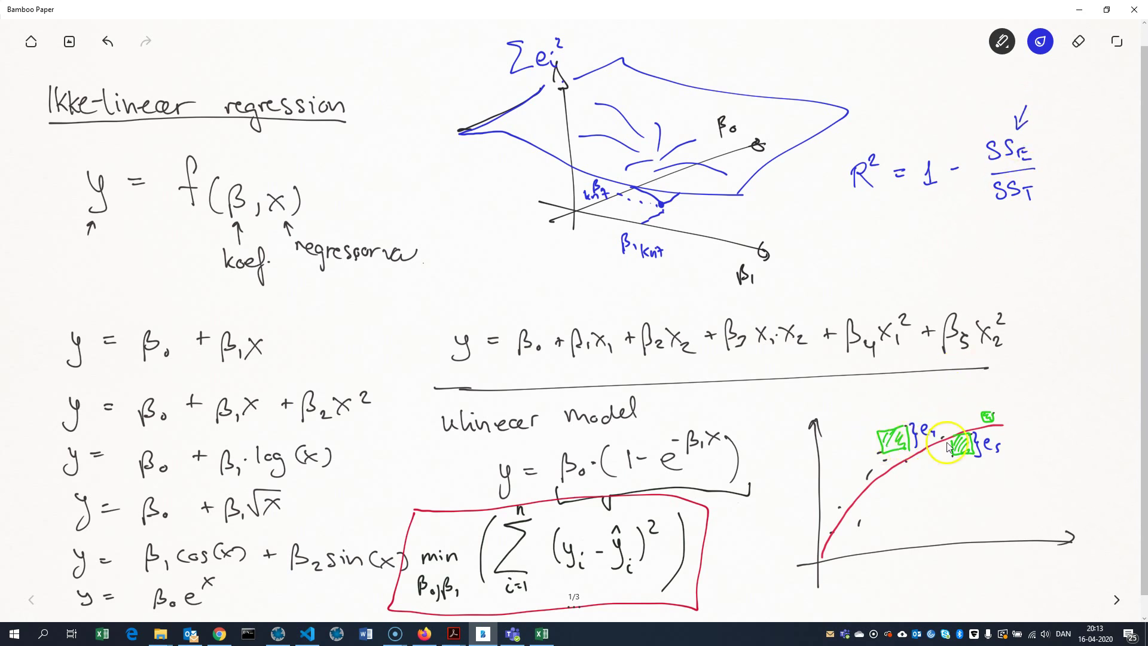
pyautogui.moveTo(1004, 241)
pyautogui.mouseDown()
pyautogui.moveTo(1011, 213)
pyautogui.moveTo(982, 254)
pyautogui.moveTo(994, 279)
pyautogui.moveTo(1018, 257)
pyautogui.moveTo(1020, 275)
pyautogui.moveTo(1026, 257)
pyautogui.moveTo(1047, 258)
pyautogui.moveTo(999, 281)
pyautogui.mouseUp()
pyautogui.moveTo(1063, 239)
pyautogui.mouseDown()
pyautogui.moveTo(1066, 274)
pyautogui.moveTo(1076, 245)
pyautogui.mouseUp()
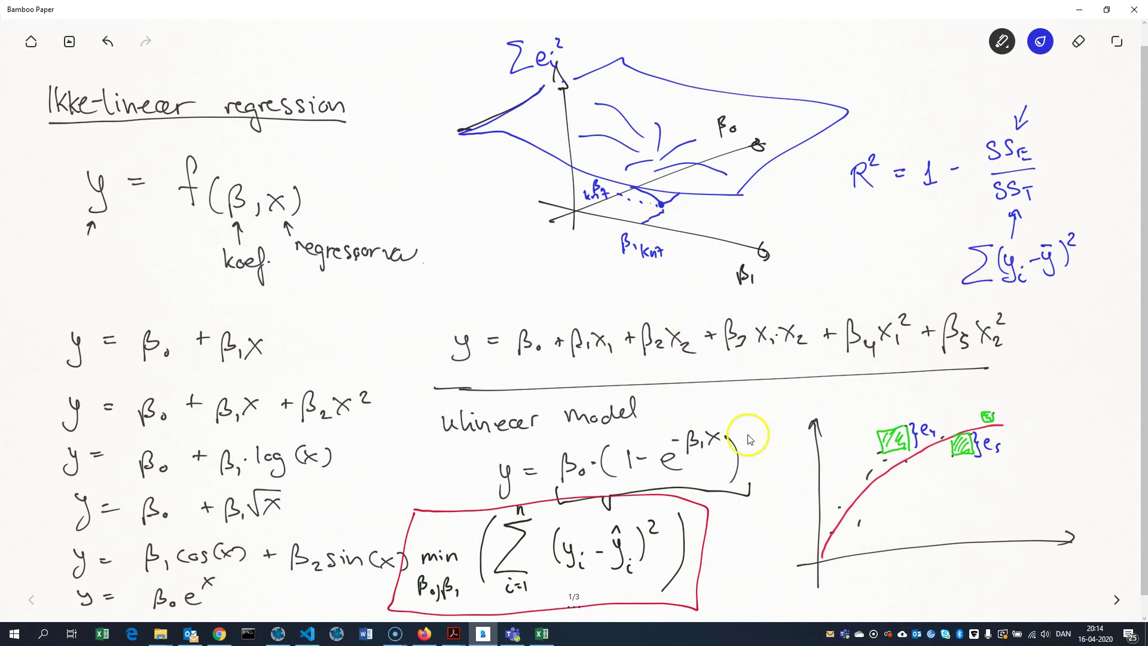
# - Switch to the henryslov workbook in Excel, label B13 SSE, and reference the sum of squared errors in E8 from C13
pyautogui.click(542, 634)
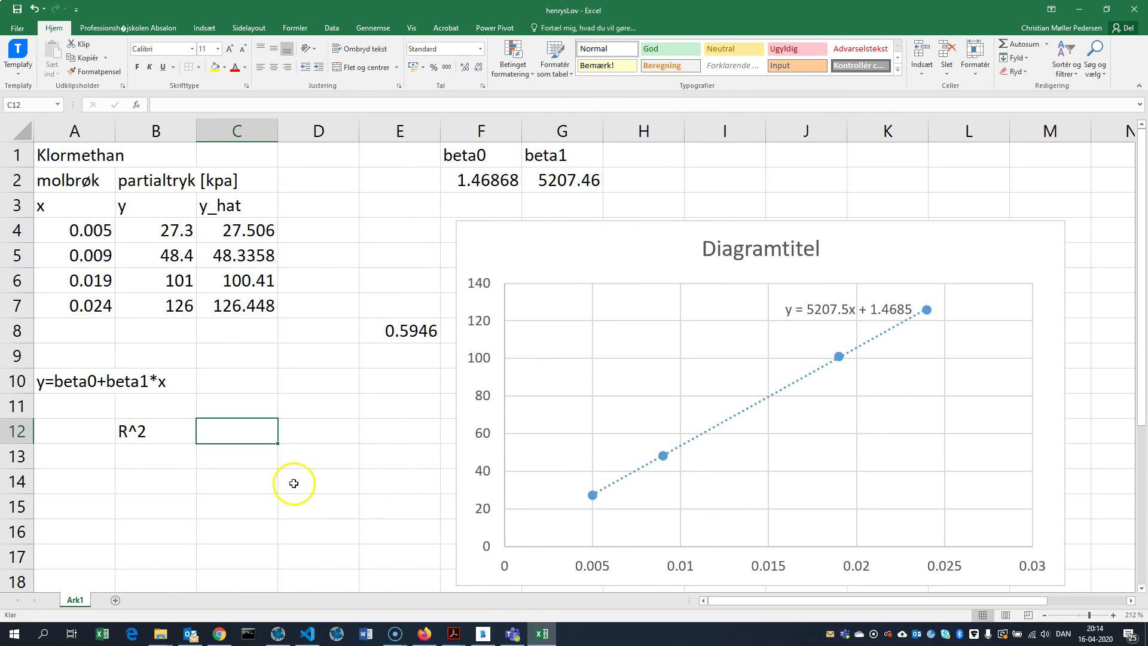
pyautogui.write('SSE')
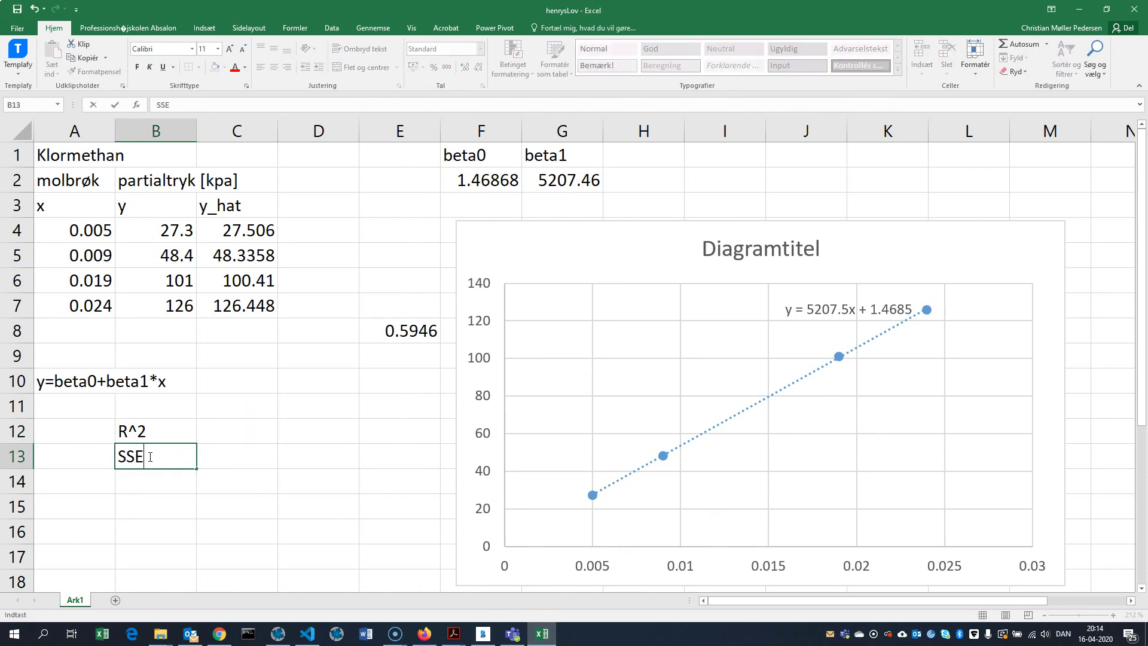
pyautogui.click(216, 456)
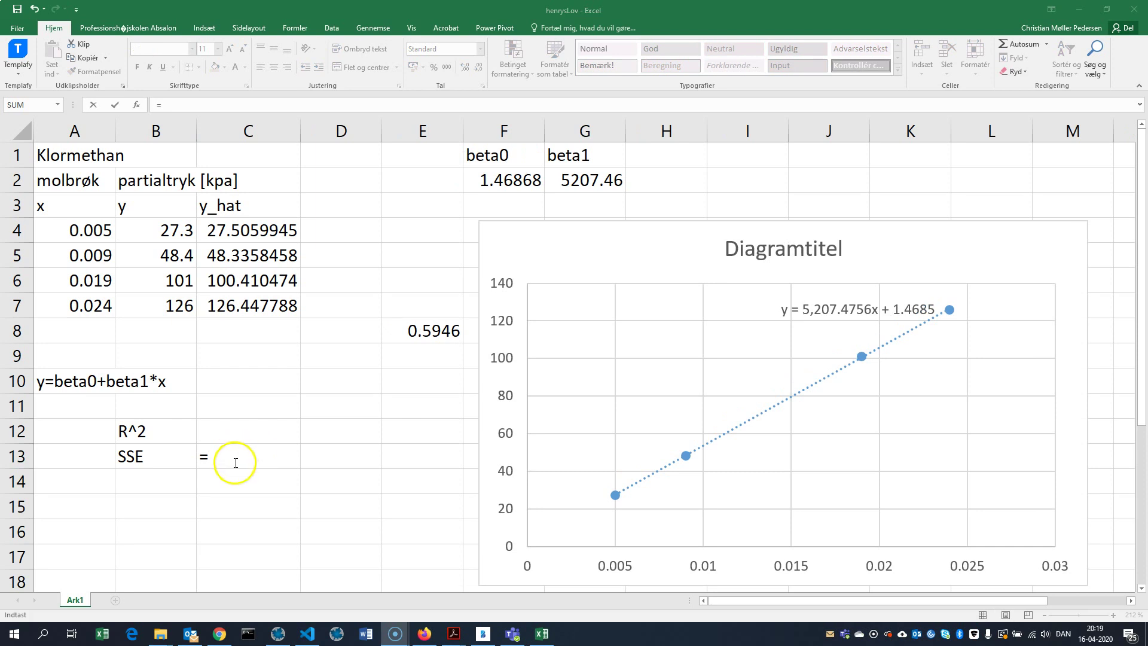
pyautogui.click(235, 463)
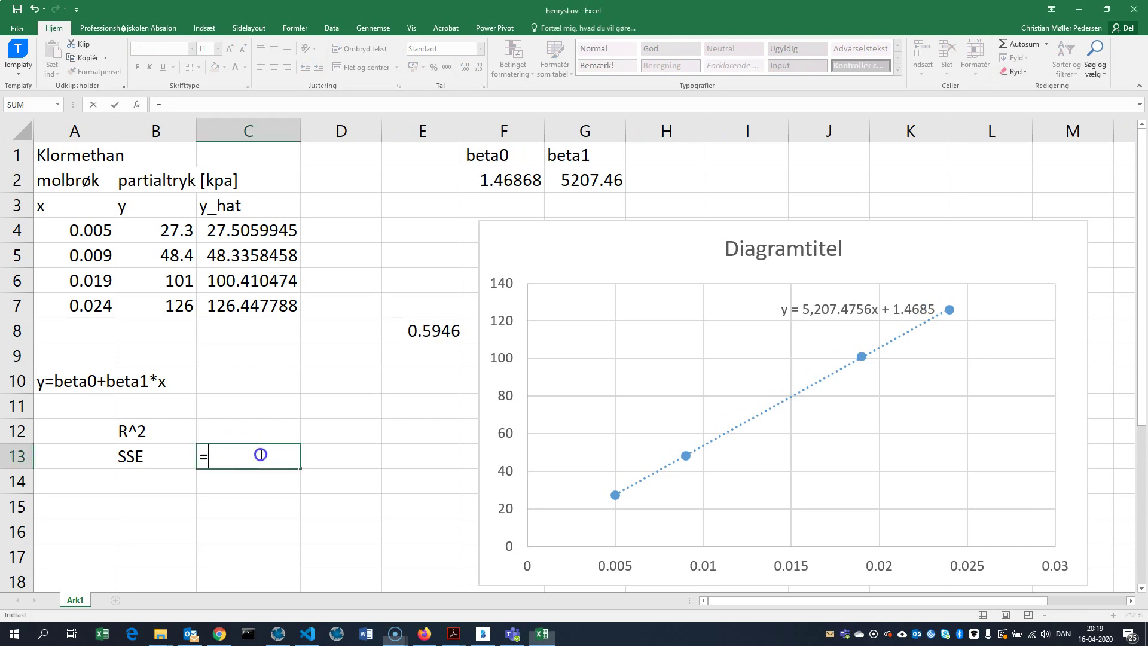
pyautogui.click(438, 330)
pyautogui.press('Return')
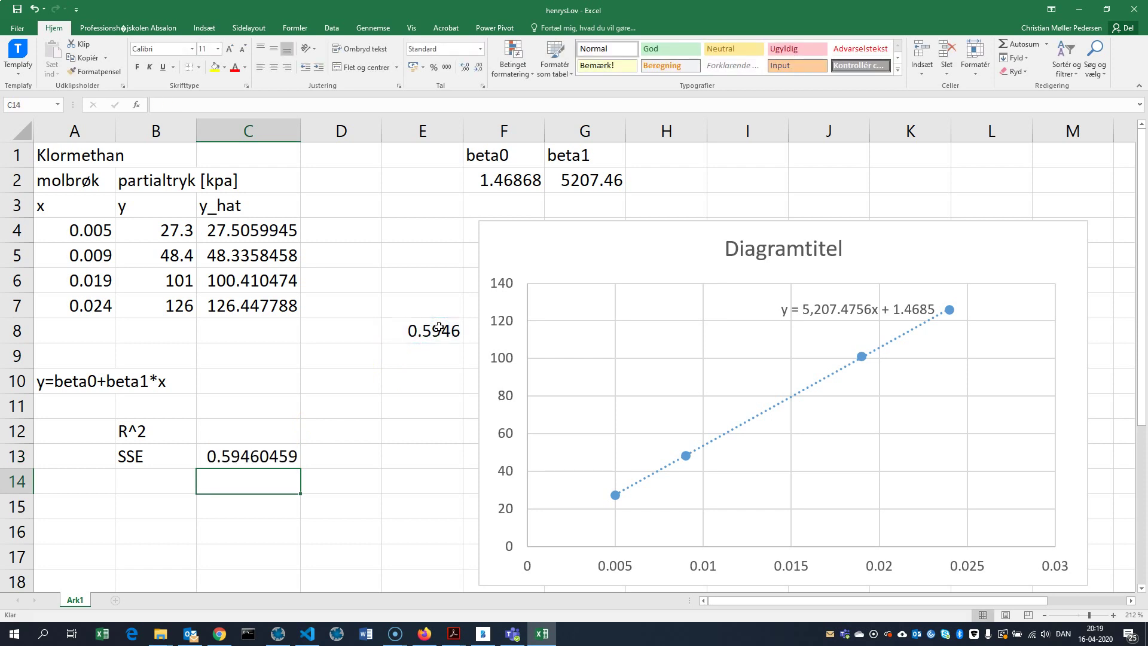
# - Label B14 SST and begin a =sum( formula in C14
pyautogui.click(145, 482)
pyautogui.write('SST')
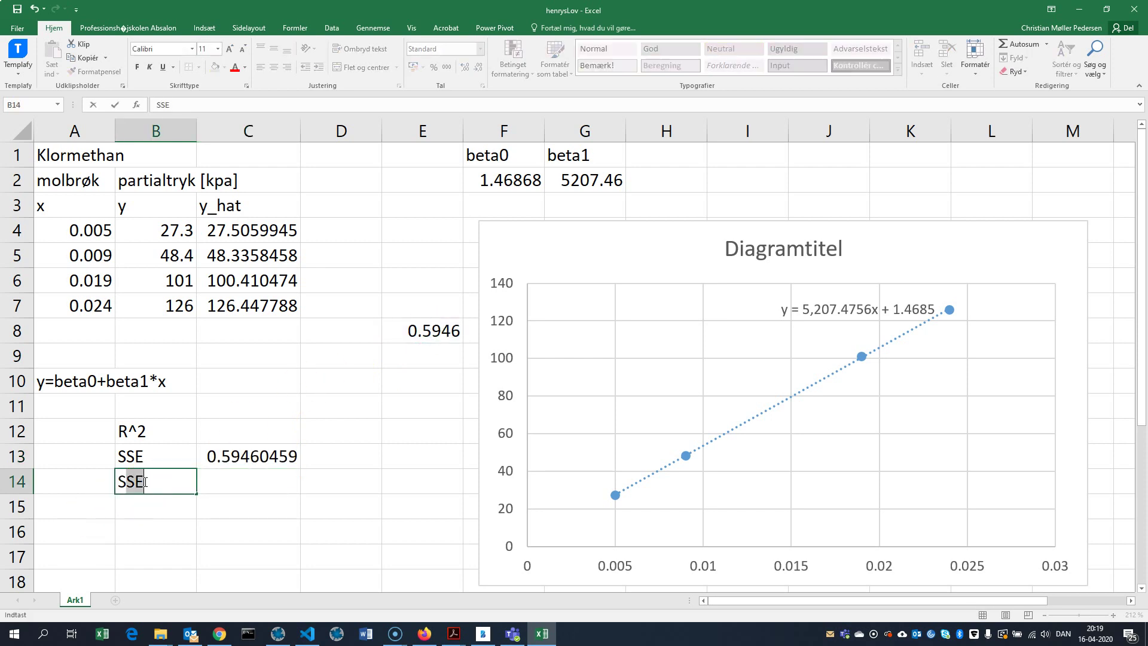
pyautogui.click(233, 480)
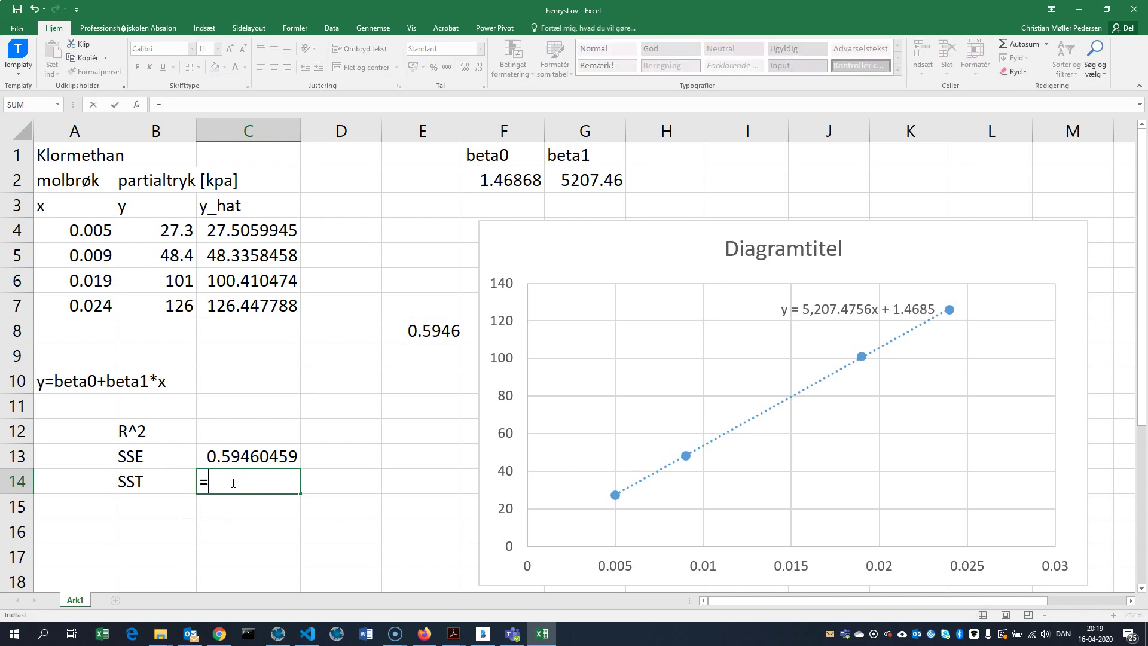
pyautogui.write('=sum(')
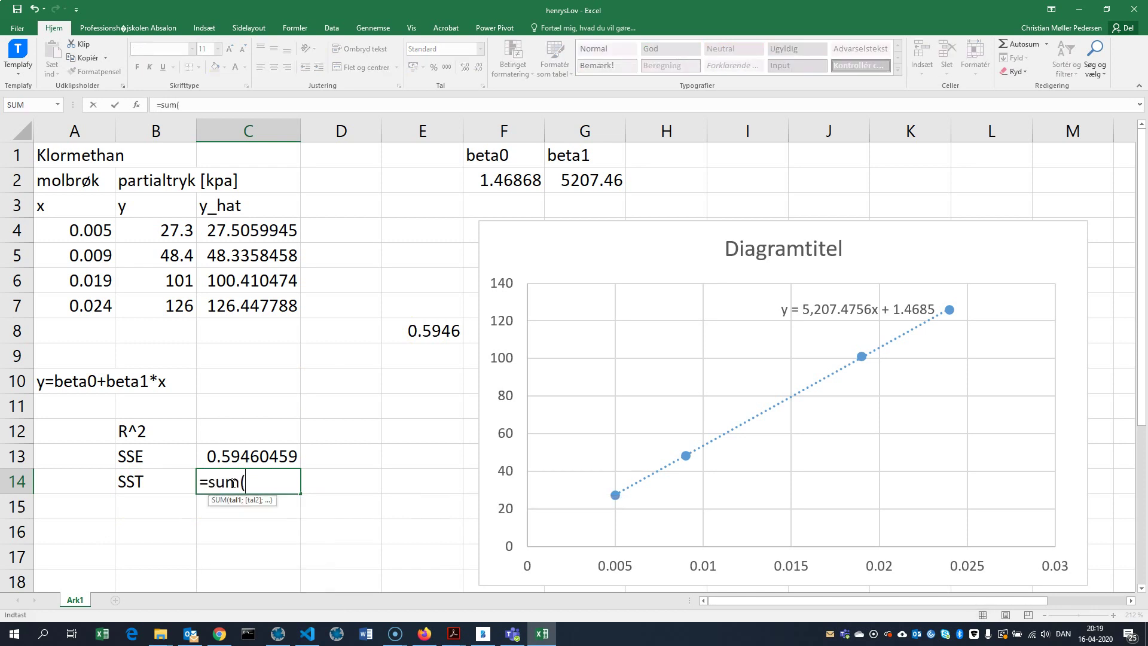